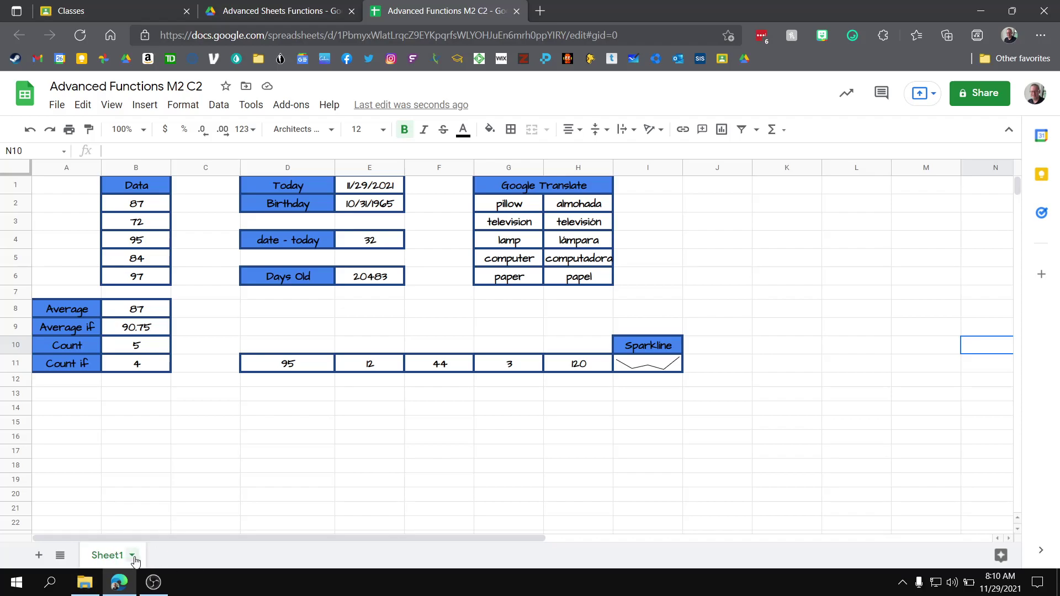
- Rename Sheet1 to 'Advanced Functions'
click(132, 556)
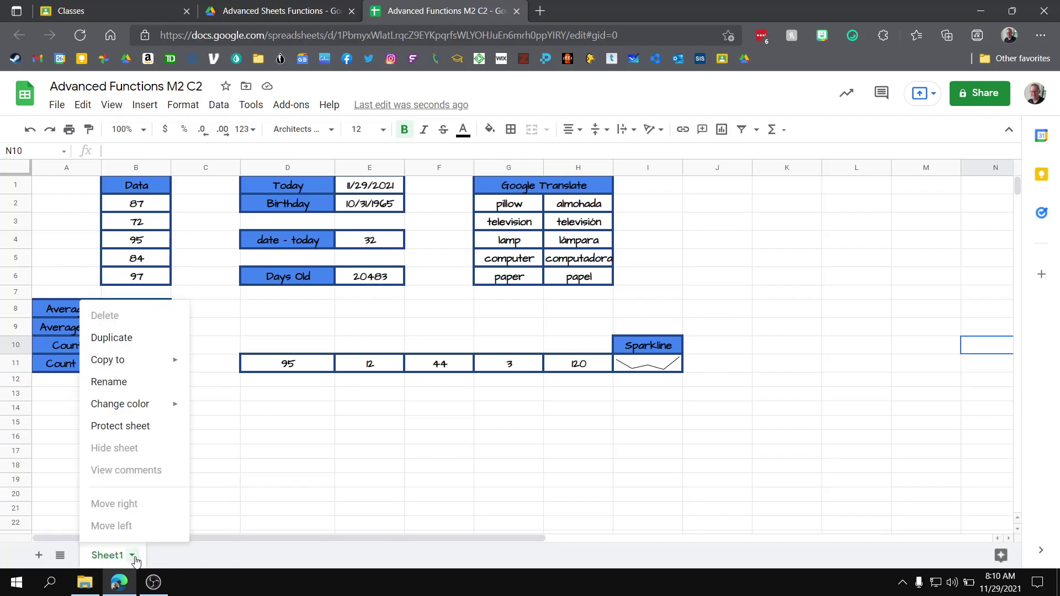
click(158, 392)
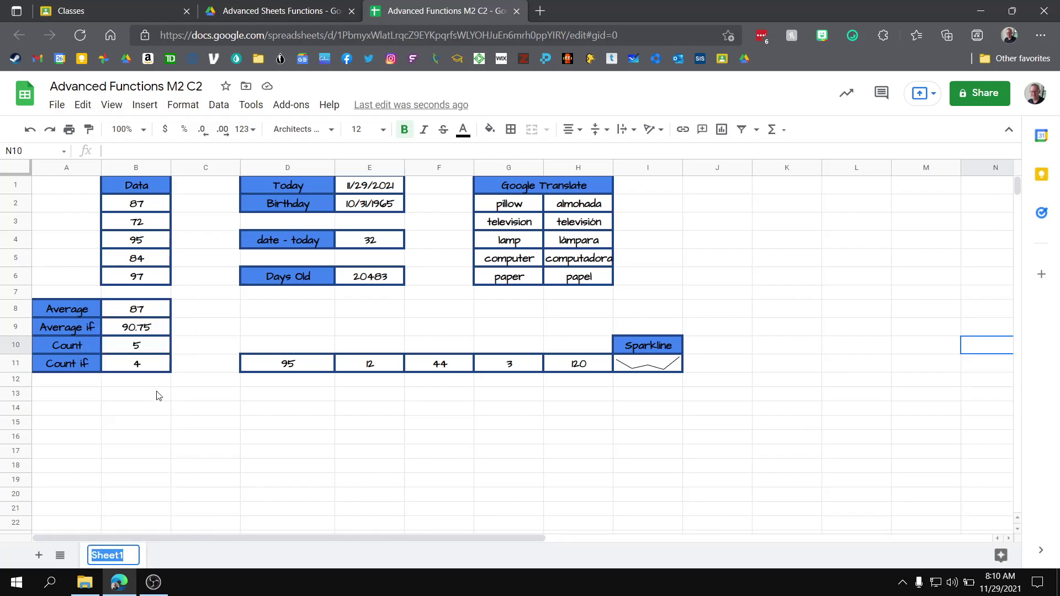
text(Advanced Functions)
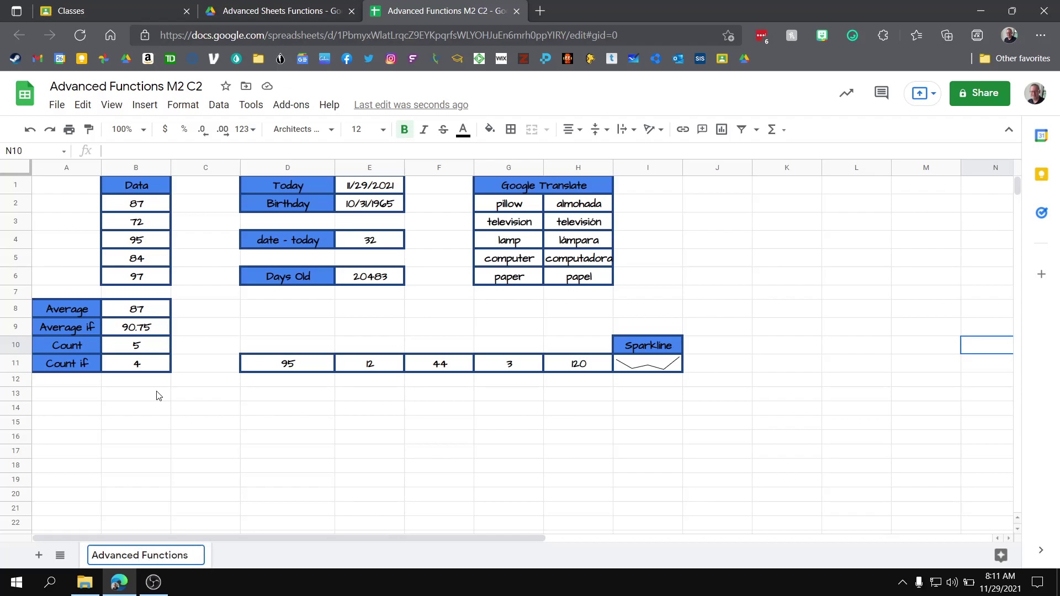
key(Return)
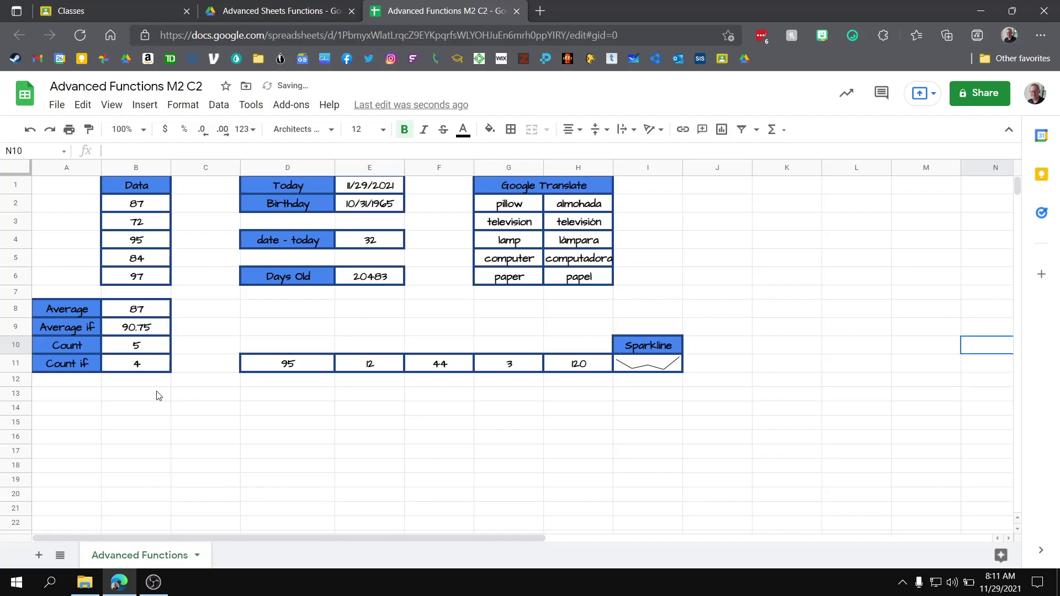
- Colour the Advanced Functions tab blue, then change it to red
click(197, 555)
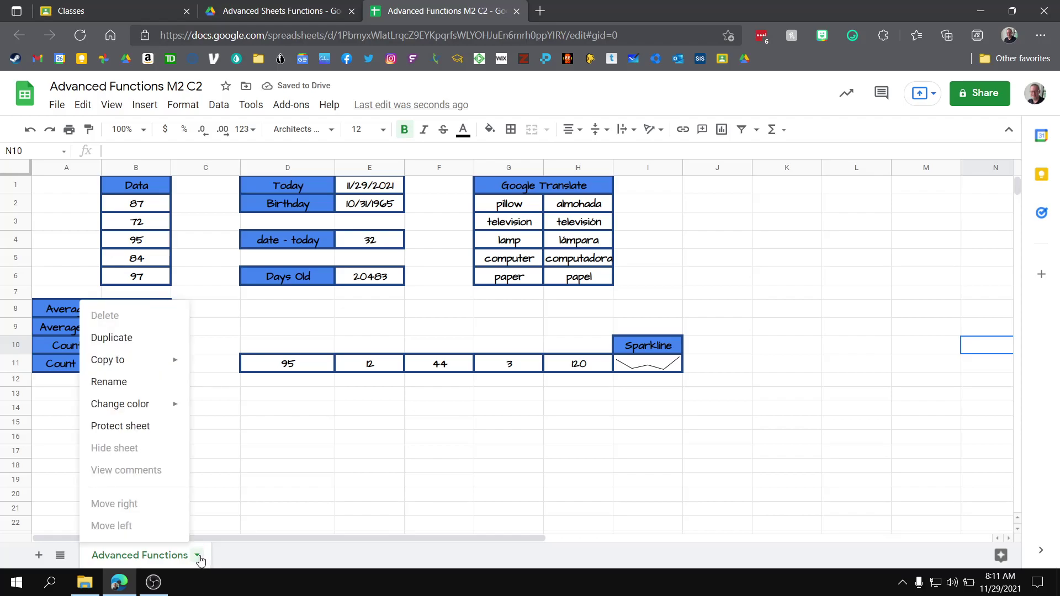
mouse_move(148, 409)
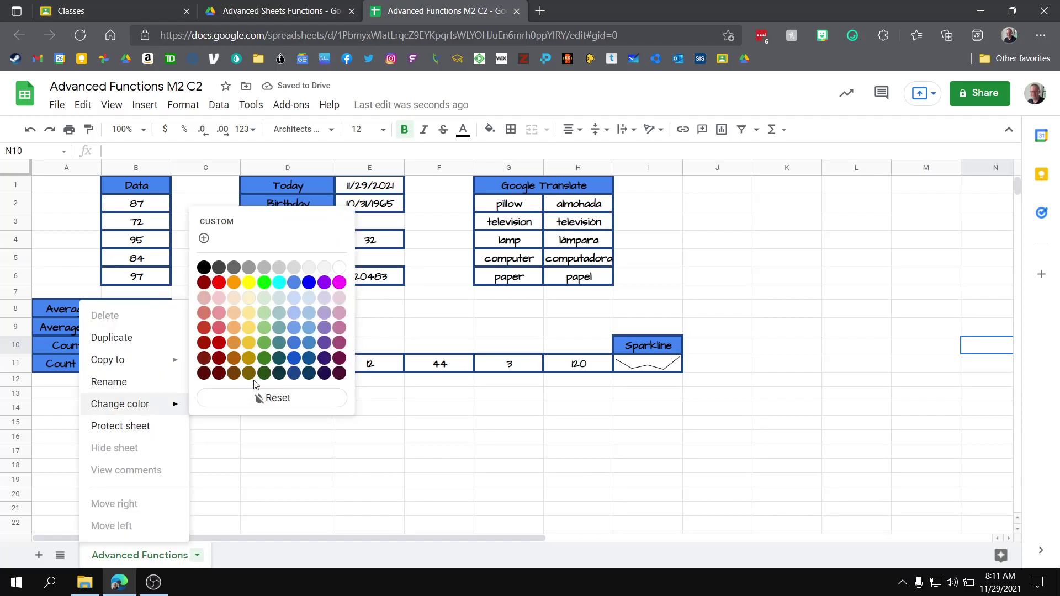
click(309, 283)
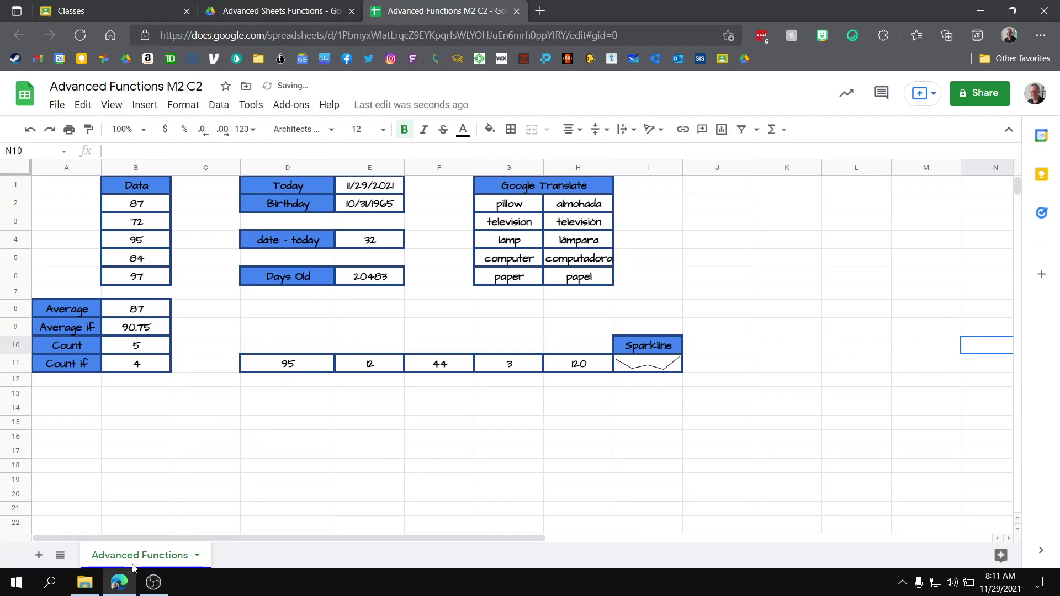
click(194, 557)
mouse_move(168, 404)
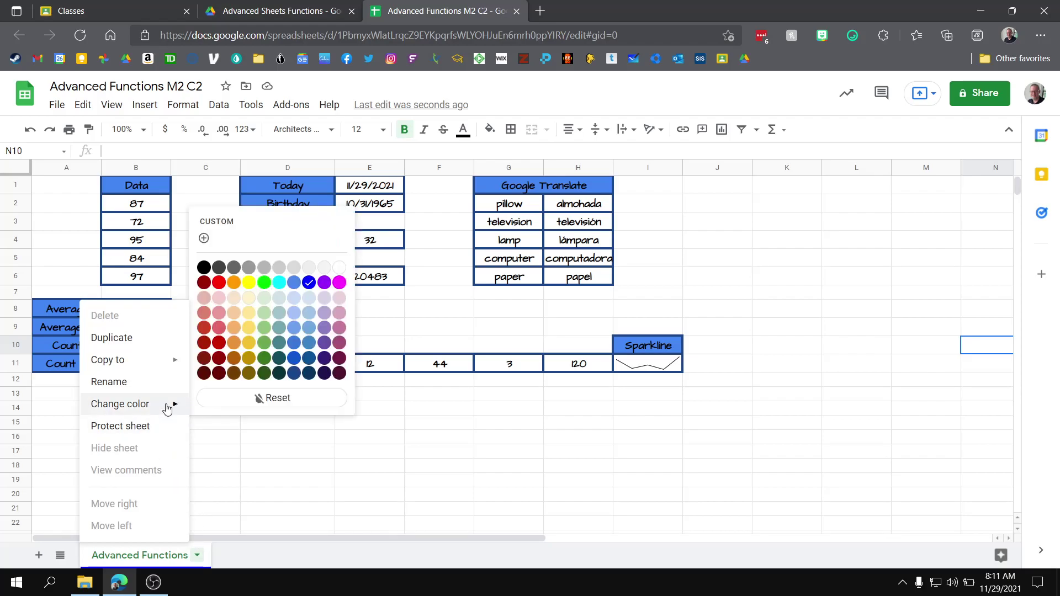
click(219, 283)
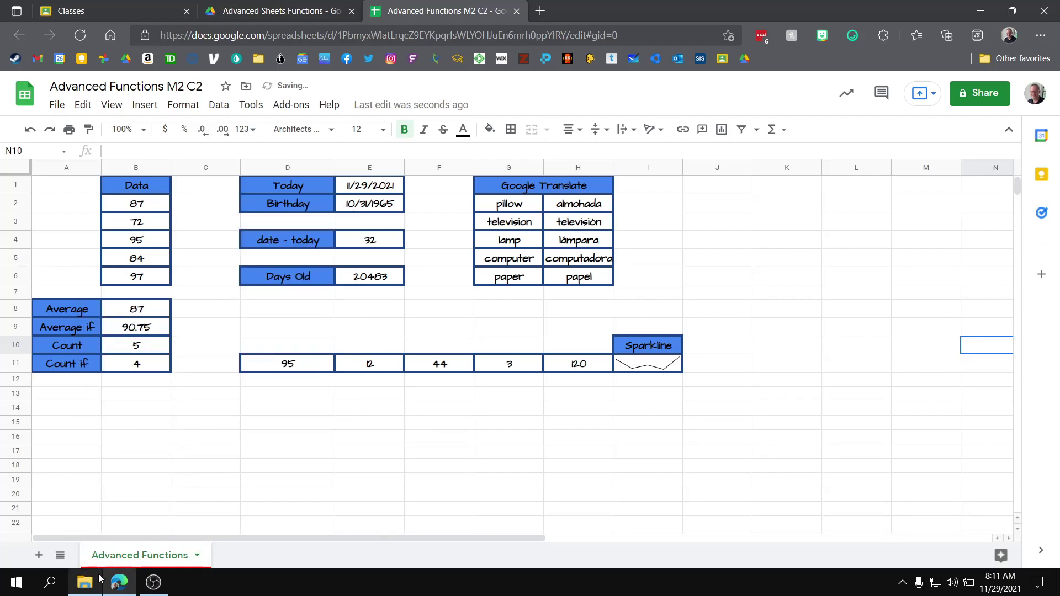
- Add a new Sheet2 and rename it 'Sales Price & Tip Calculator'
click(38, 554)
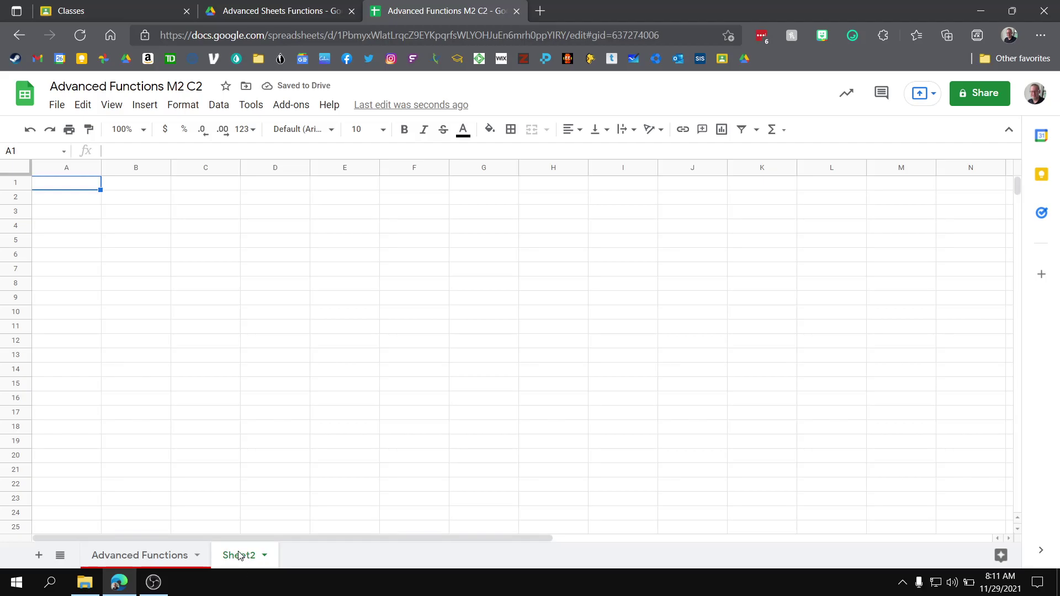
click(153, 557)
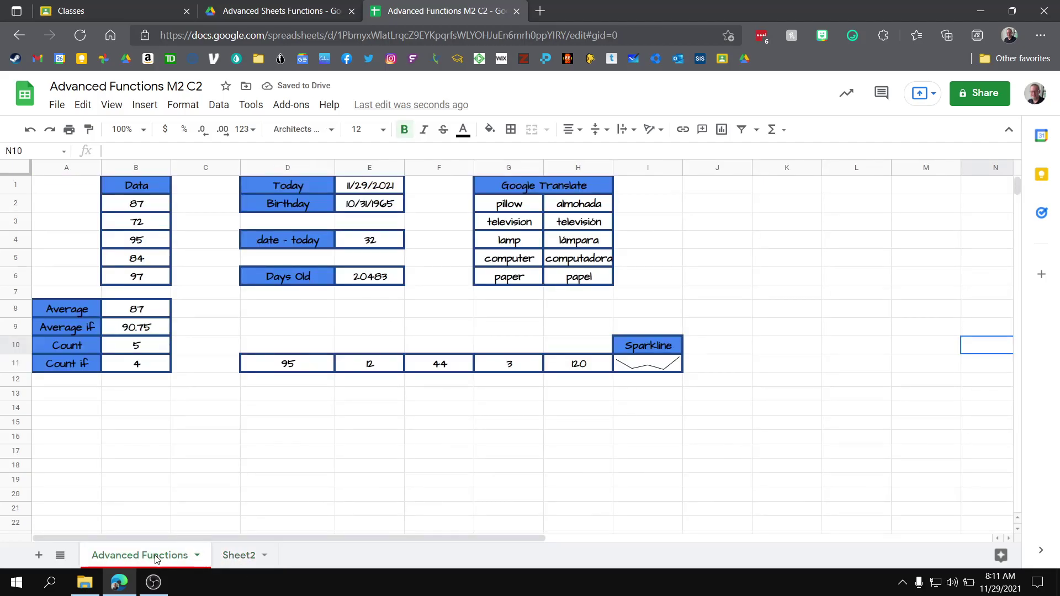
click(247, 554)
click(265, 555)
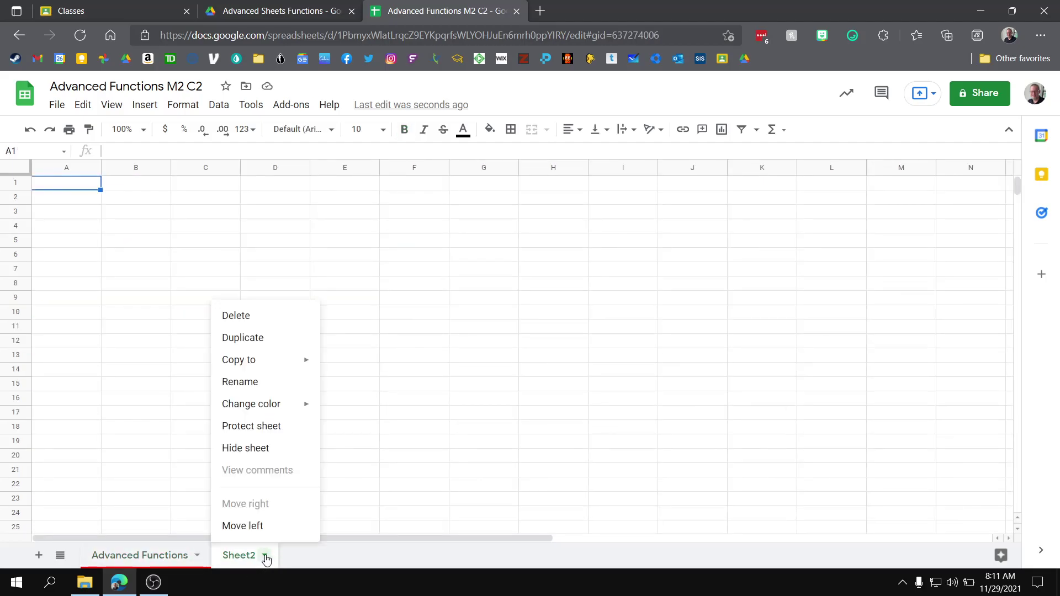
click(267, 387)
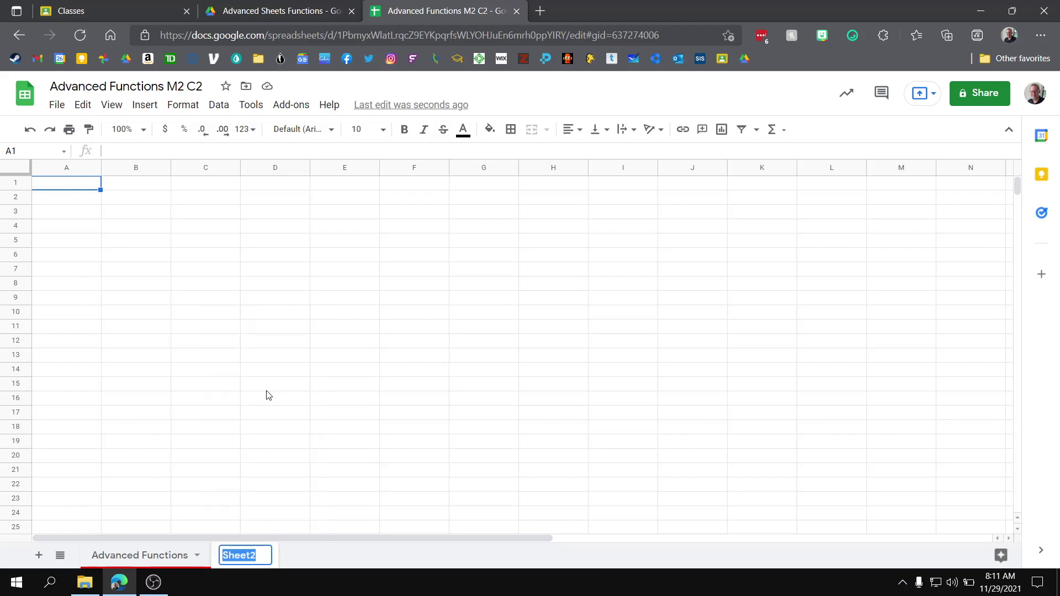
text(Sa)
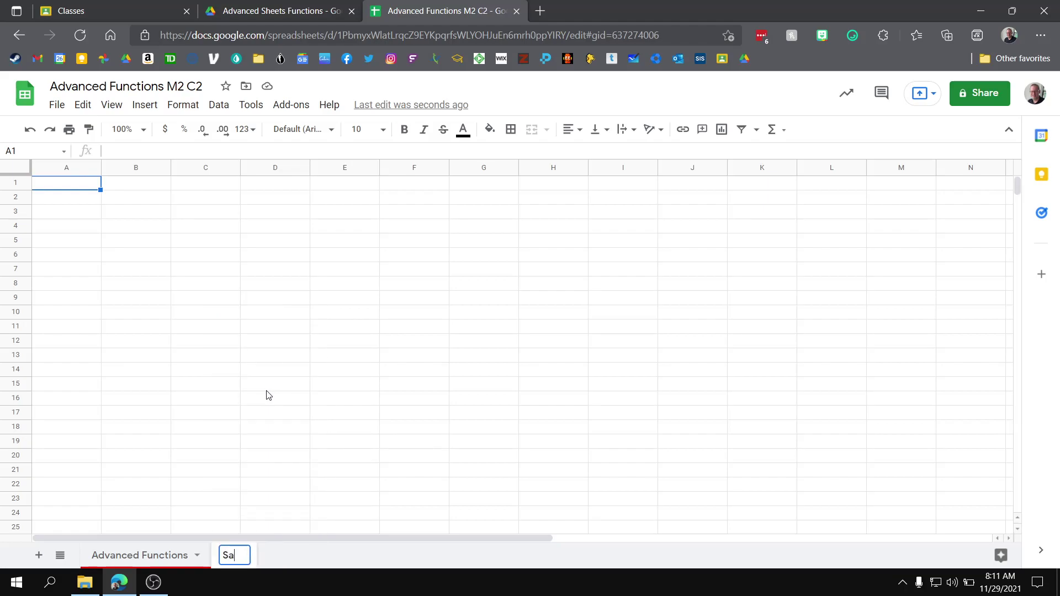
text(les Price)
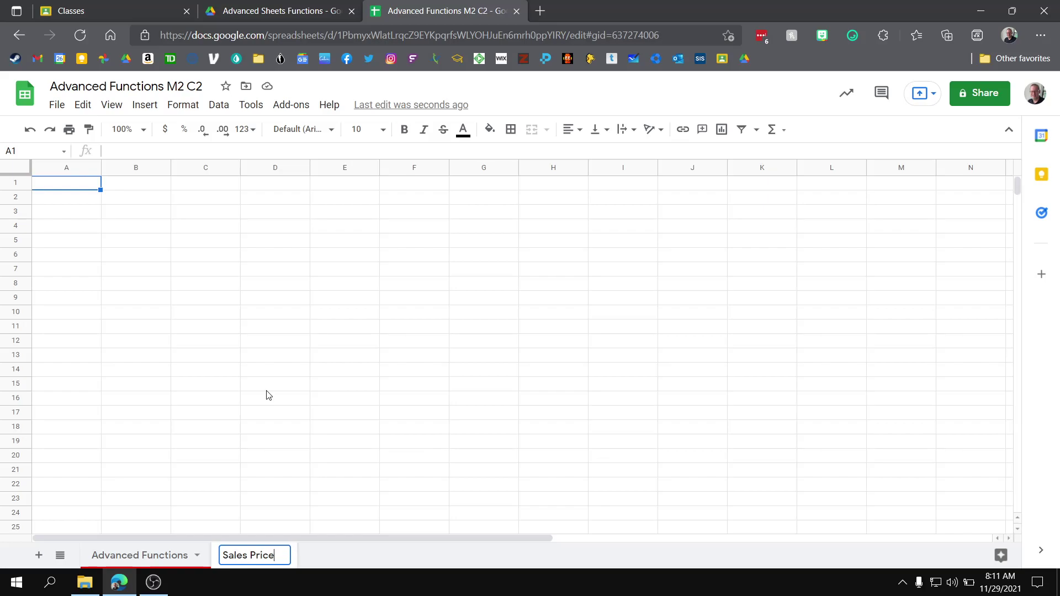
text( & Tip C)
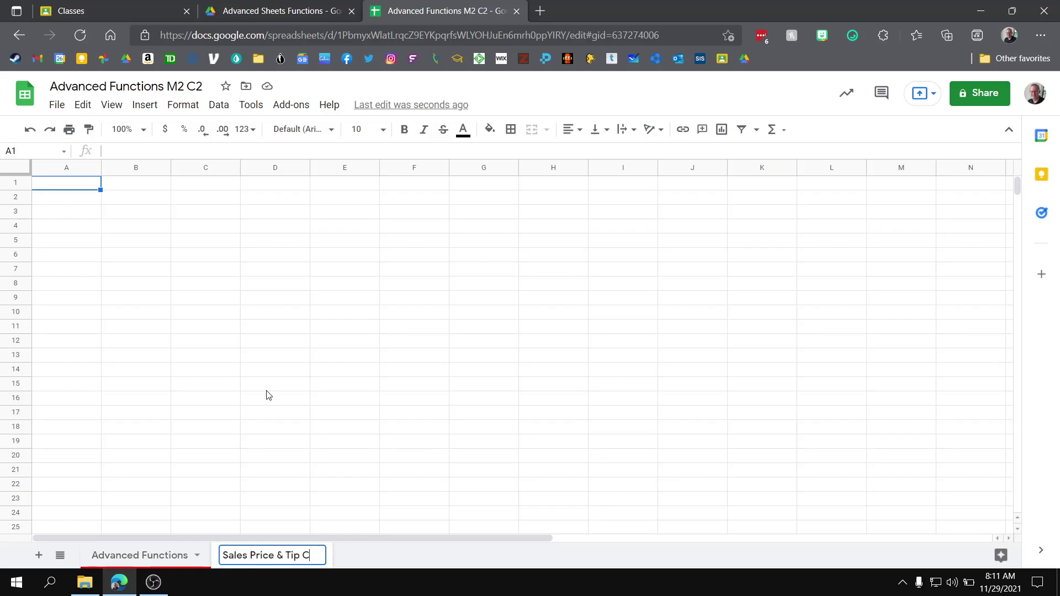
text(alculator)
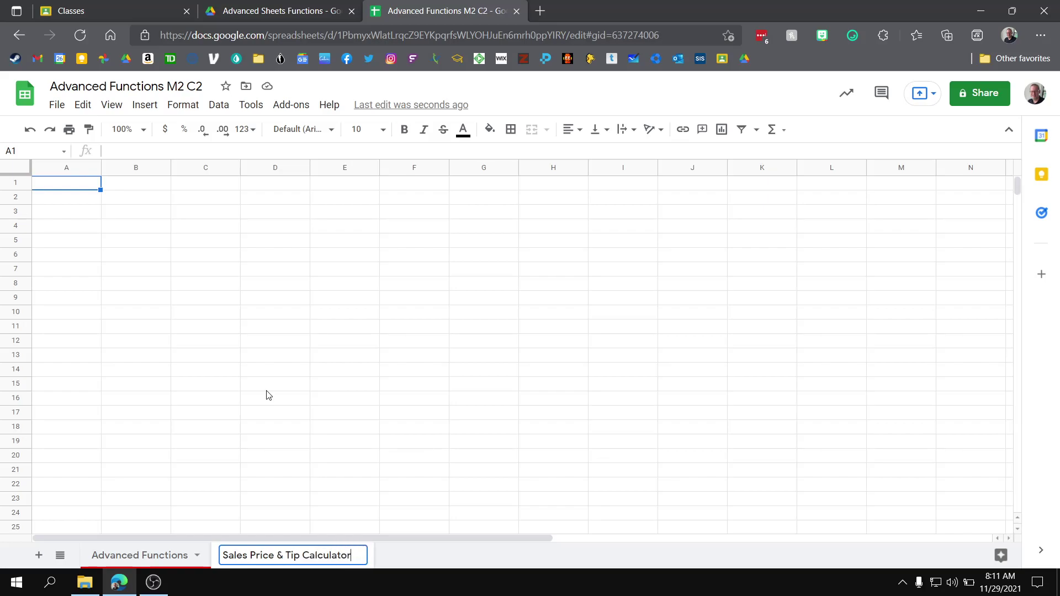
key(Return)
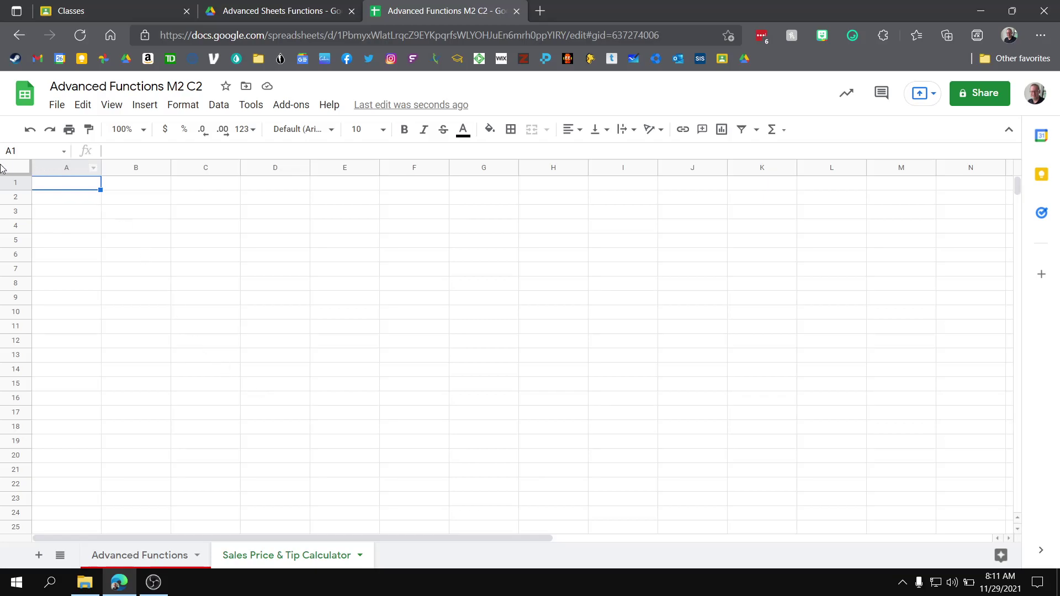
- Merge A1:B1, fill it blue, and enter the heading 'Sale Price'
drag(81, 188, 130, 187)
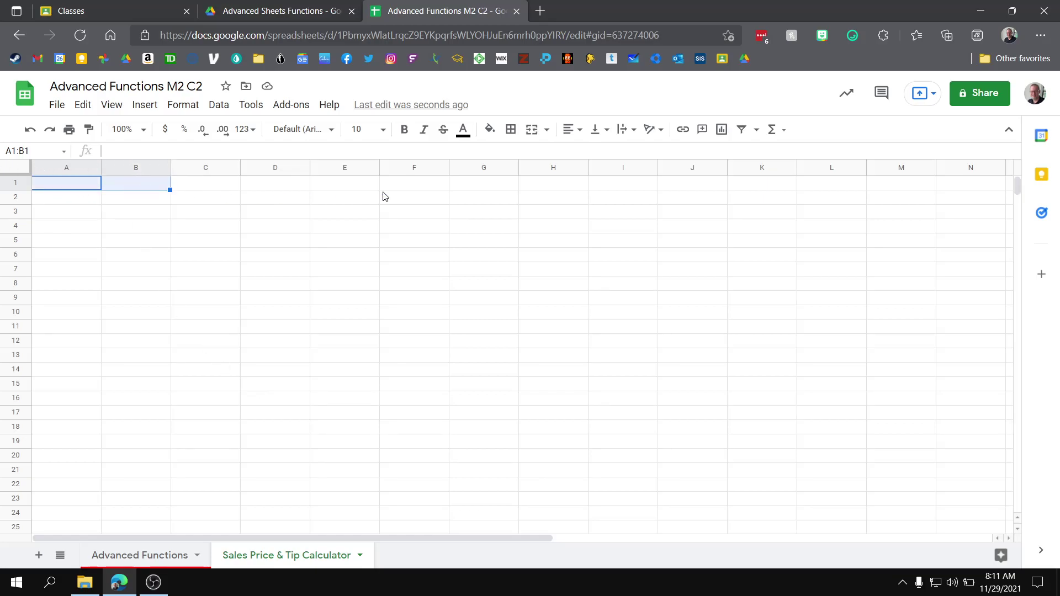
click(531, 131)
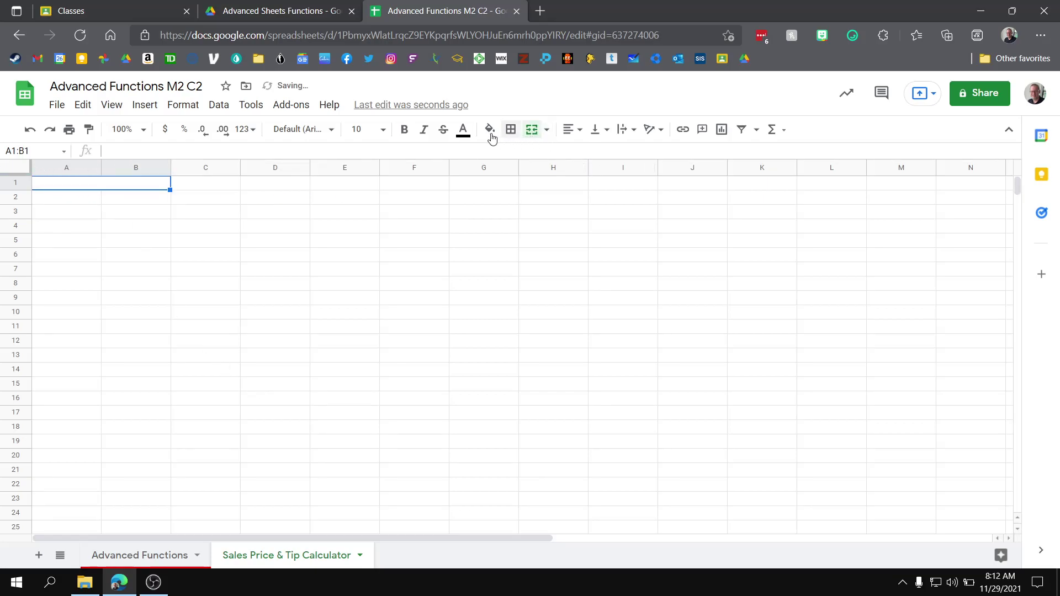
click(489, 132)
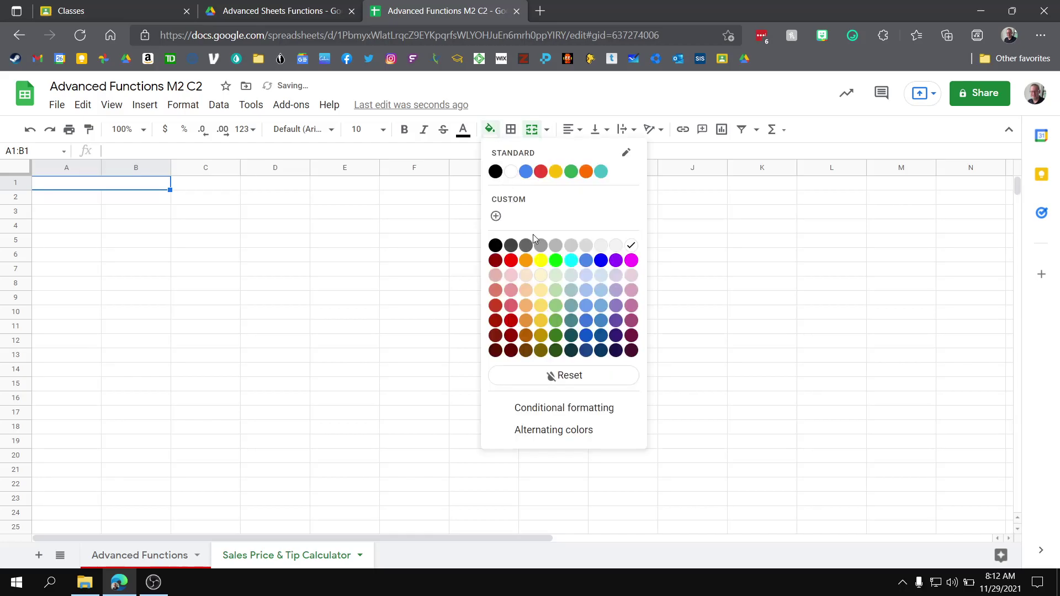
click(525, 172)
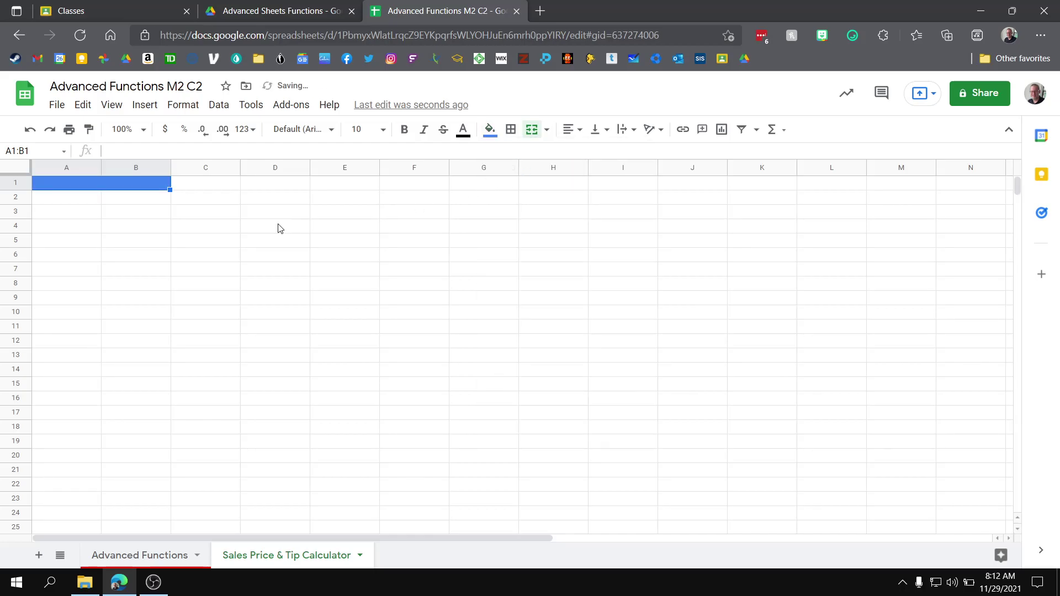
text(Sake)
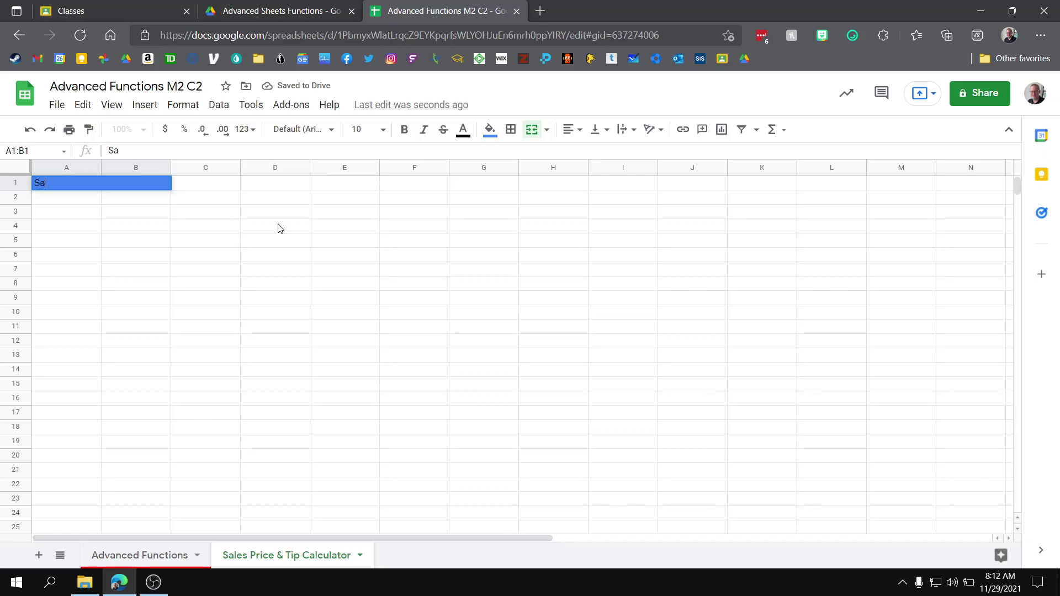
key(BackSpace)
key(BackSpace)
text(le Price)
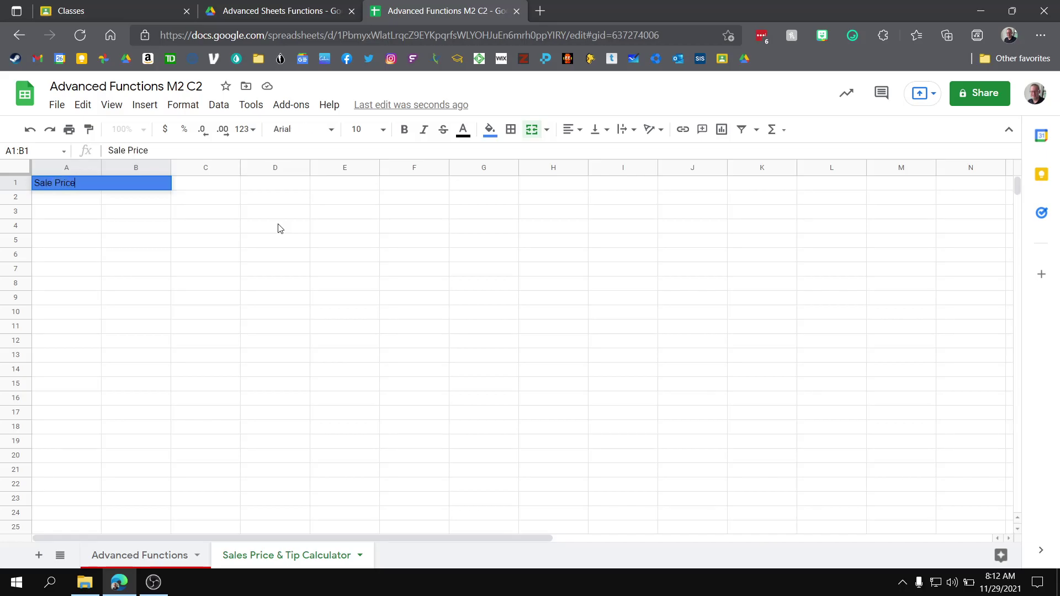
key(Return)
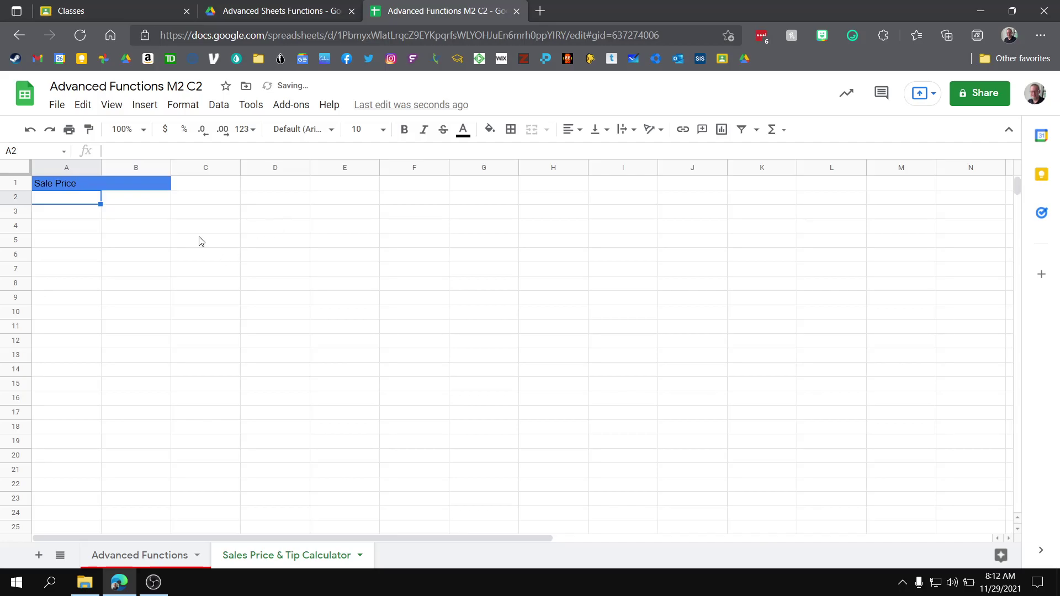
- Set the whole sheet's font to Architects Daughter at size 12
click(15, 171)
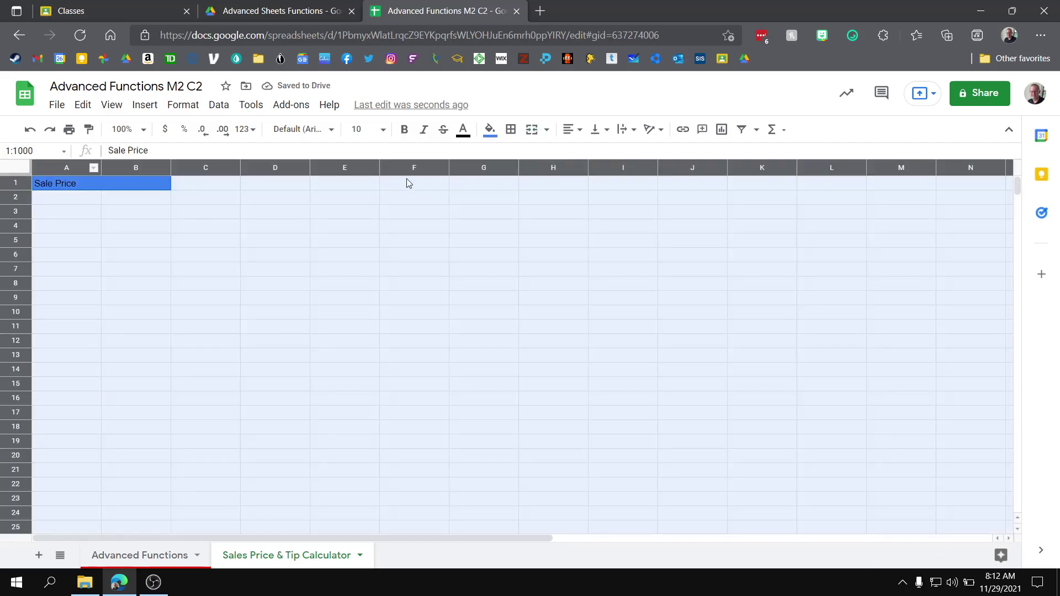
click(326, 129)
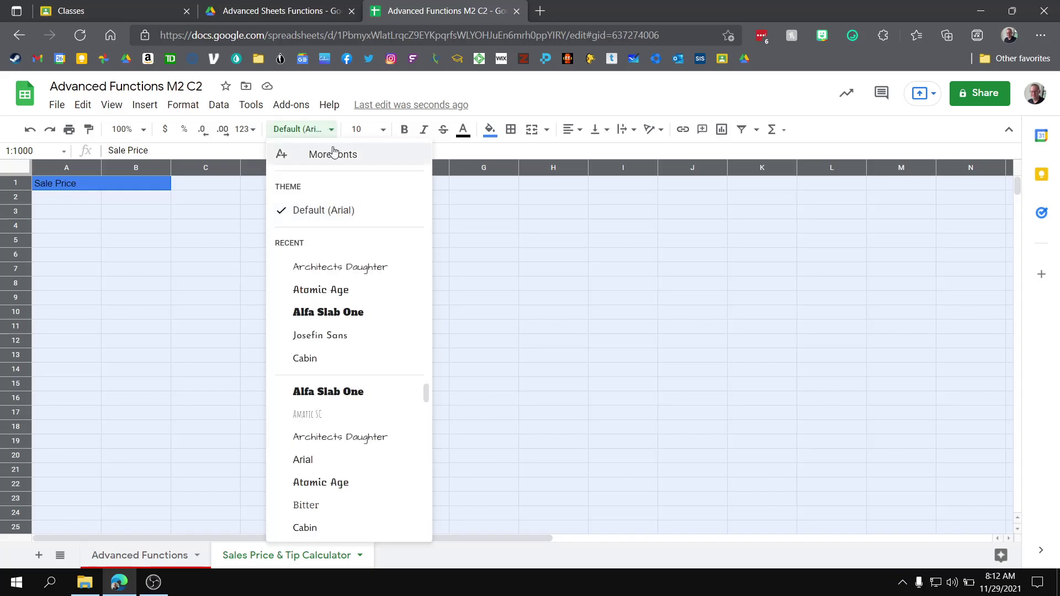
click(342, 269)
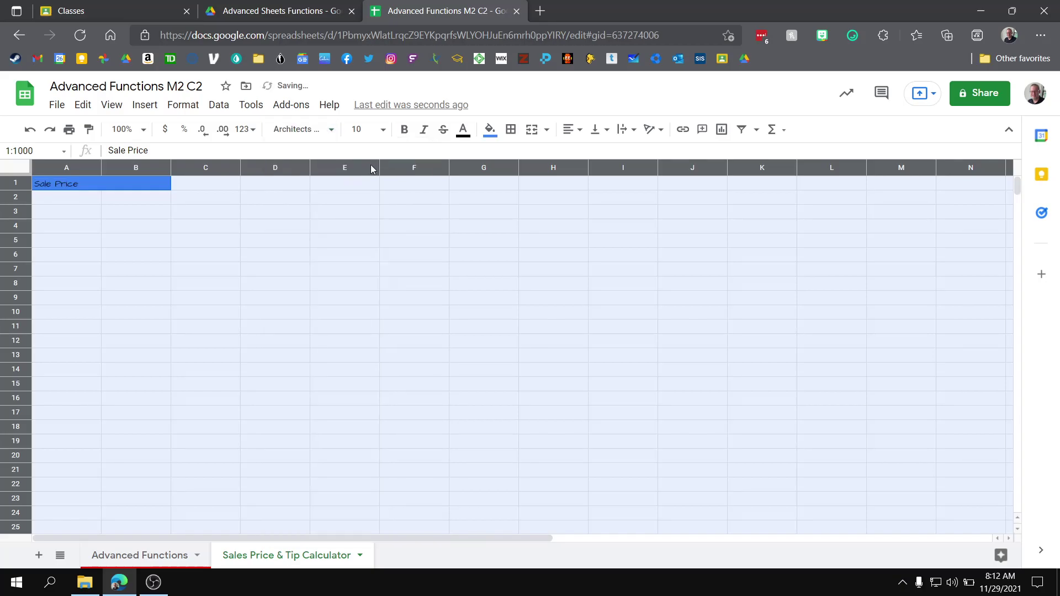
click(382, 130)
click(359, 285)
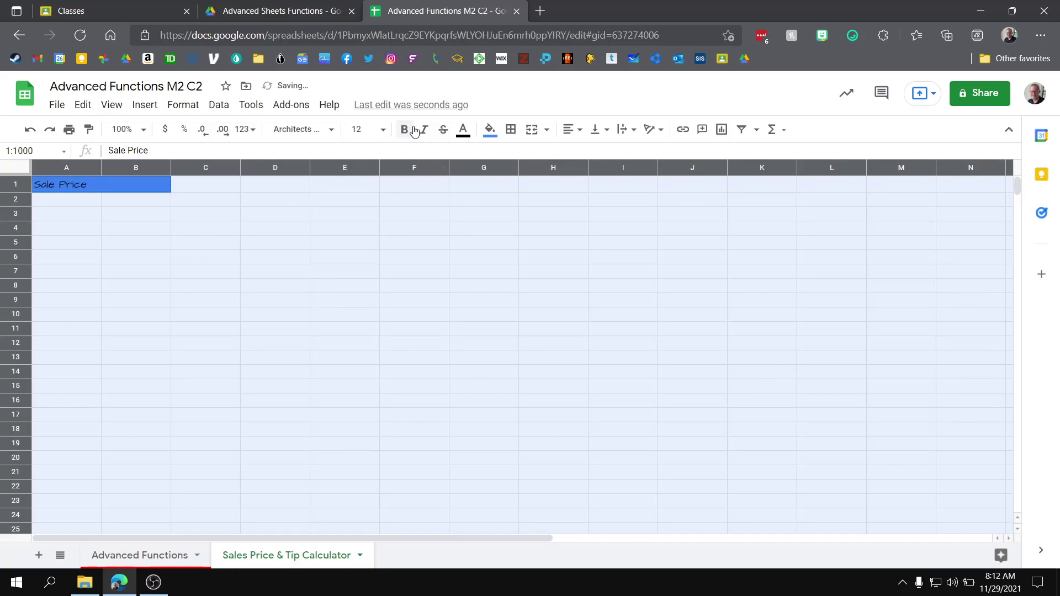
- Centre the Sale Price heading horizontally
click(577, 130)
click(588, 153)
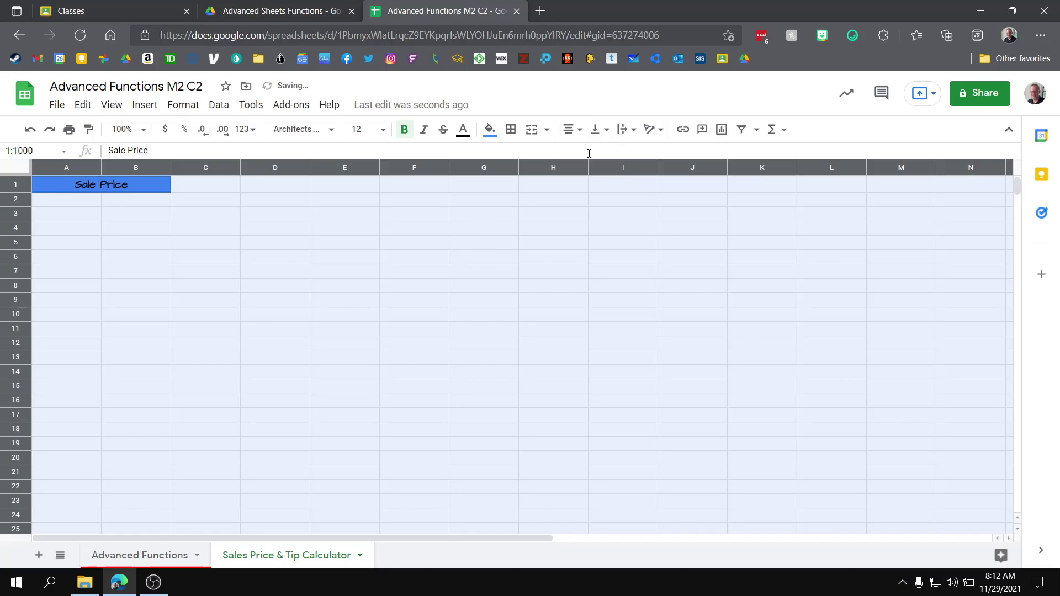
click(320, 243)
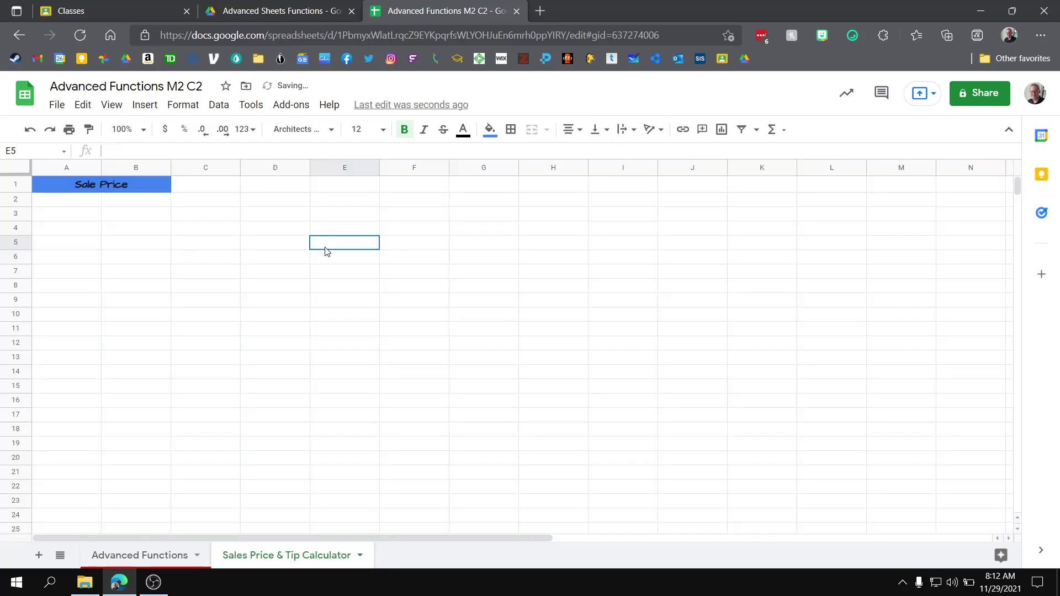
click(63, 203)
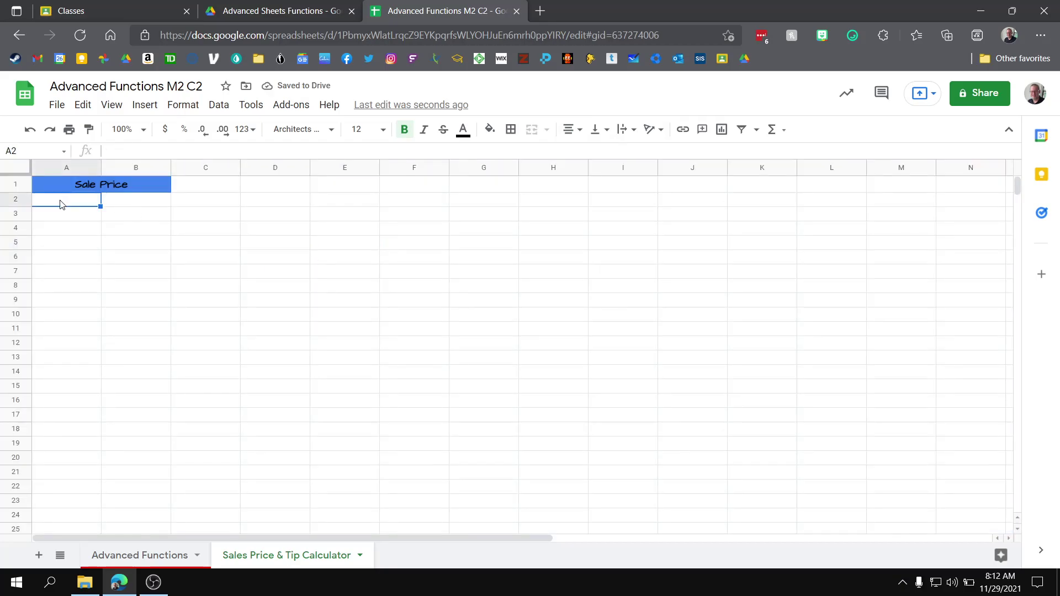
- Enter 'Original $' in A2, 'Percent Savings' in A3, and start 10% in A4
text(Orig)
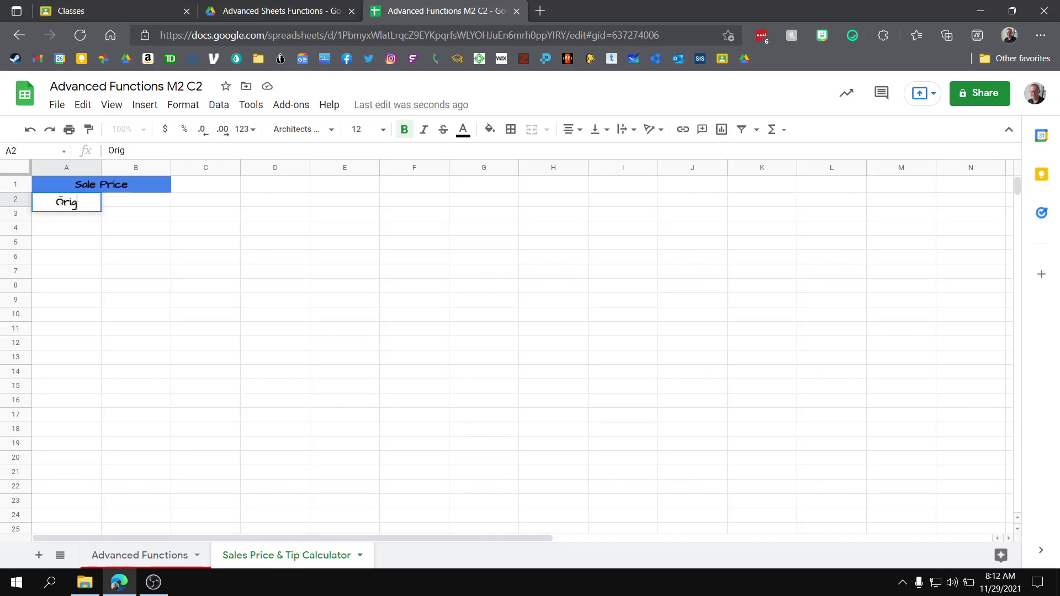
text(inal $)
key(Return)
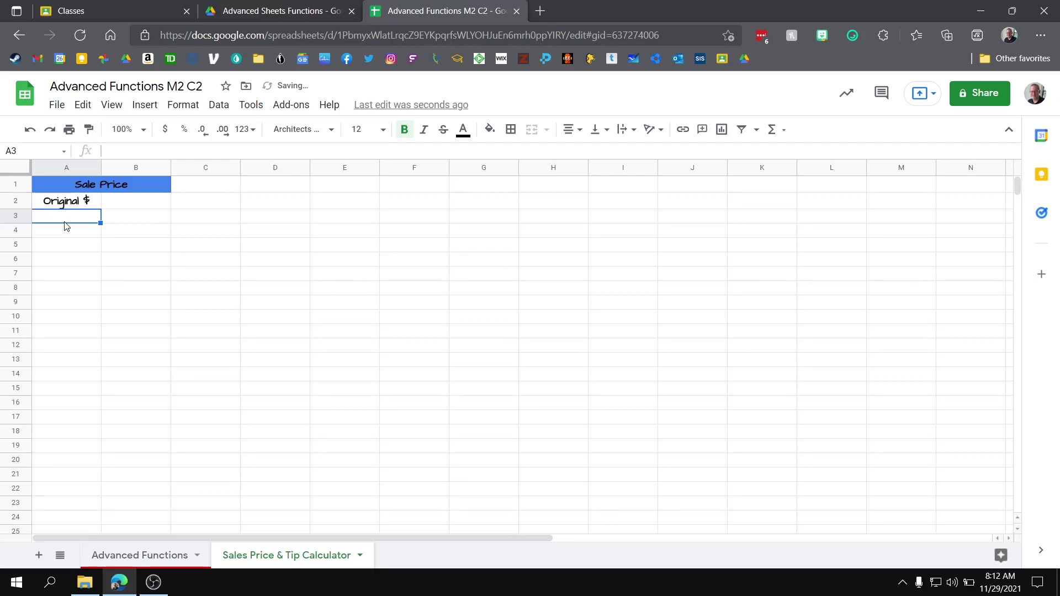
text(Per)
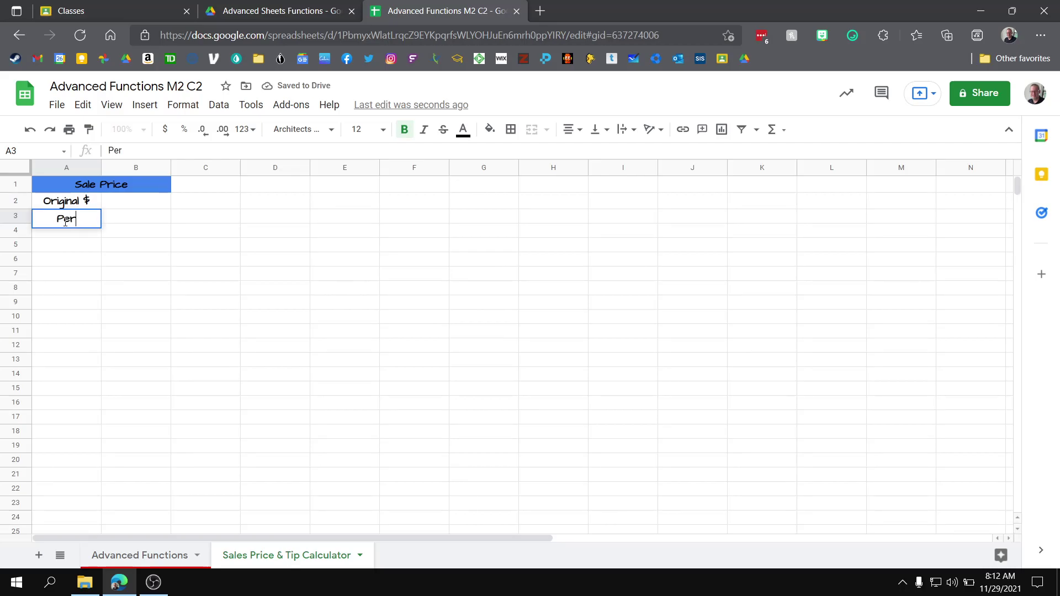
text(cent Sav)
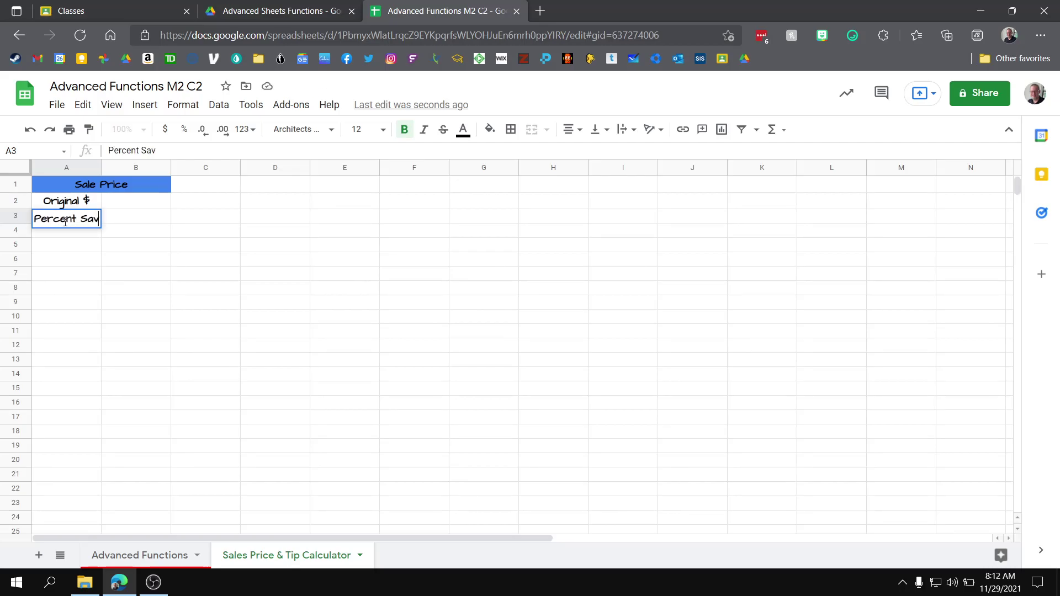
text(ings)
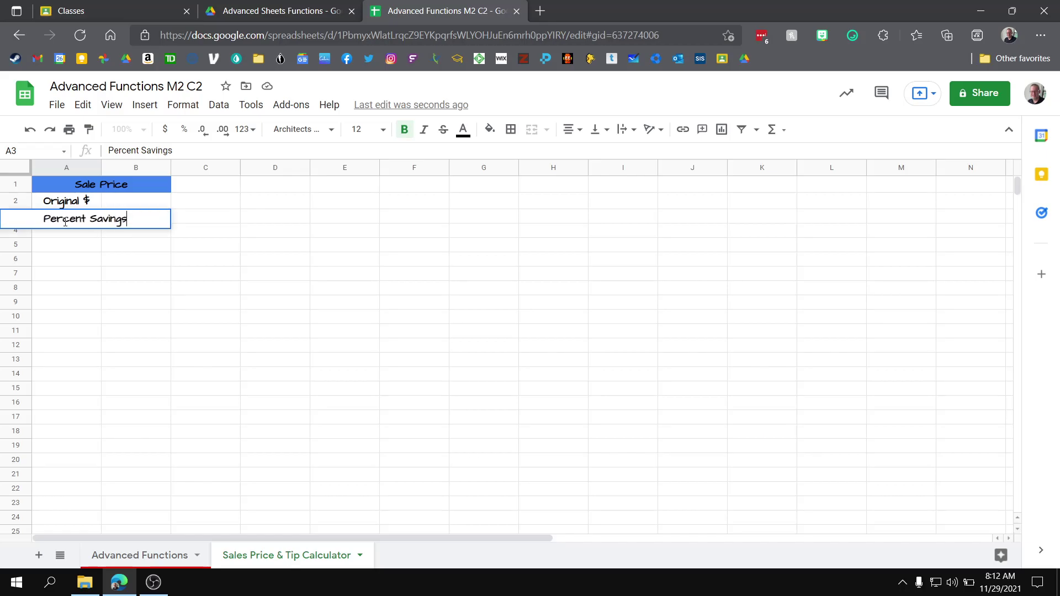
key(Return)
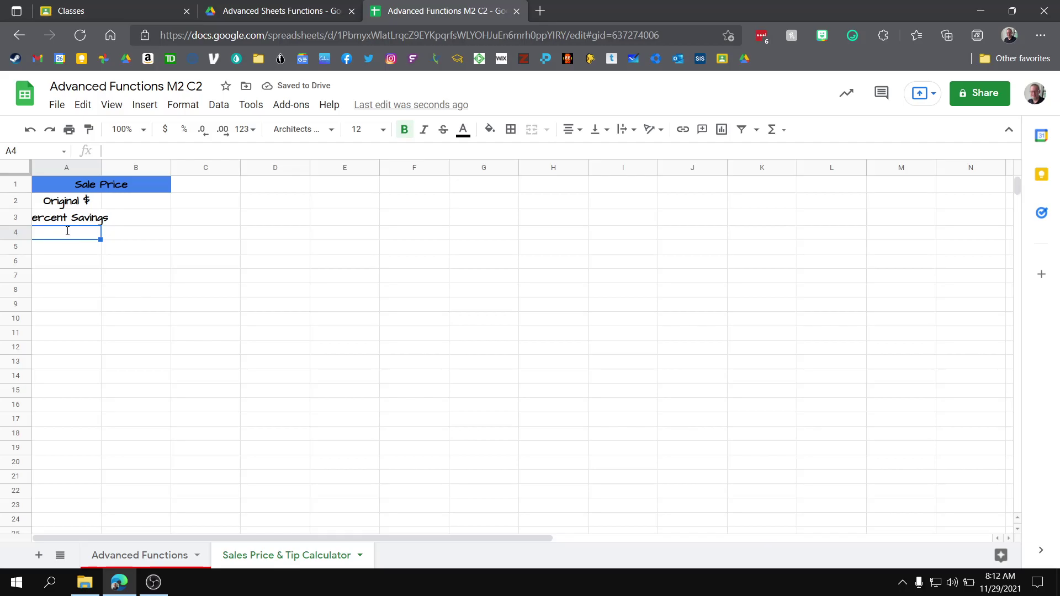
text(10%)
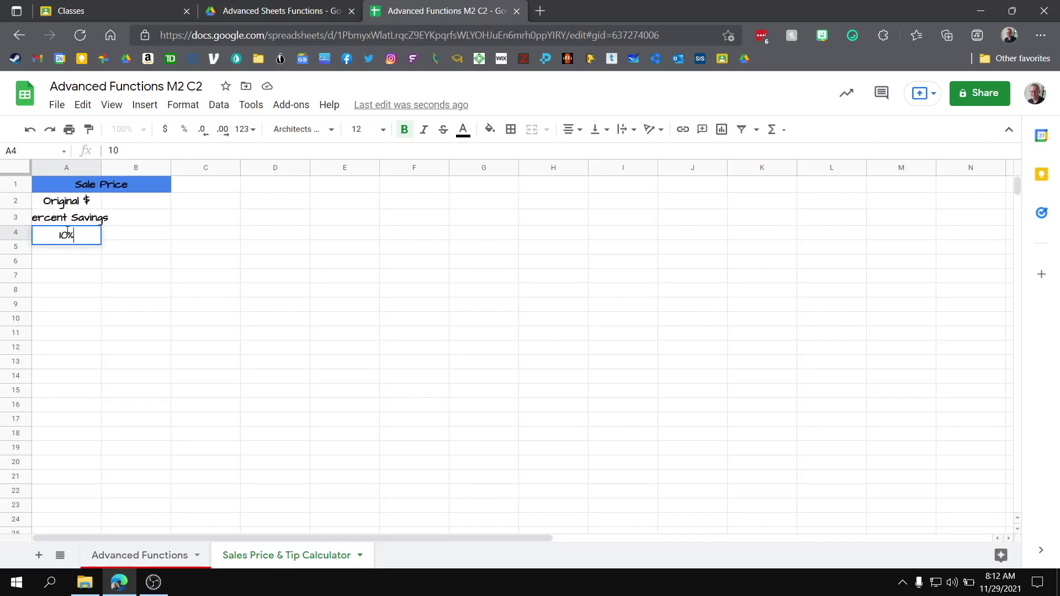
- Enter 10% and 20% in A4:A5, then fill the series down to 90% in A12
key(Return)
text(2)
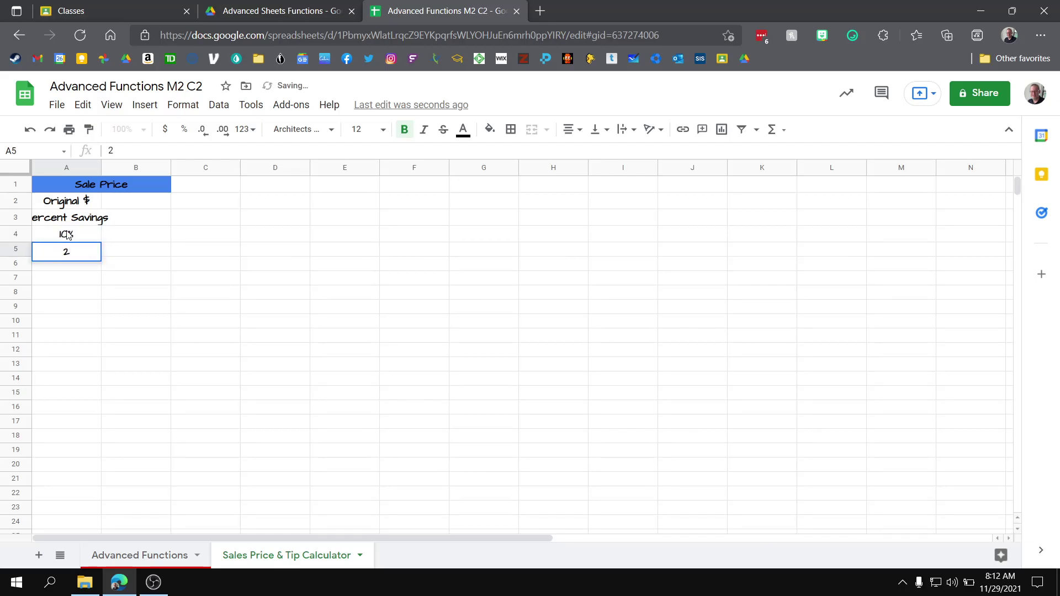
text(0%)
key(Return)
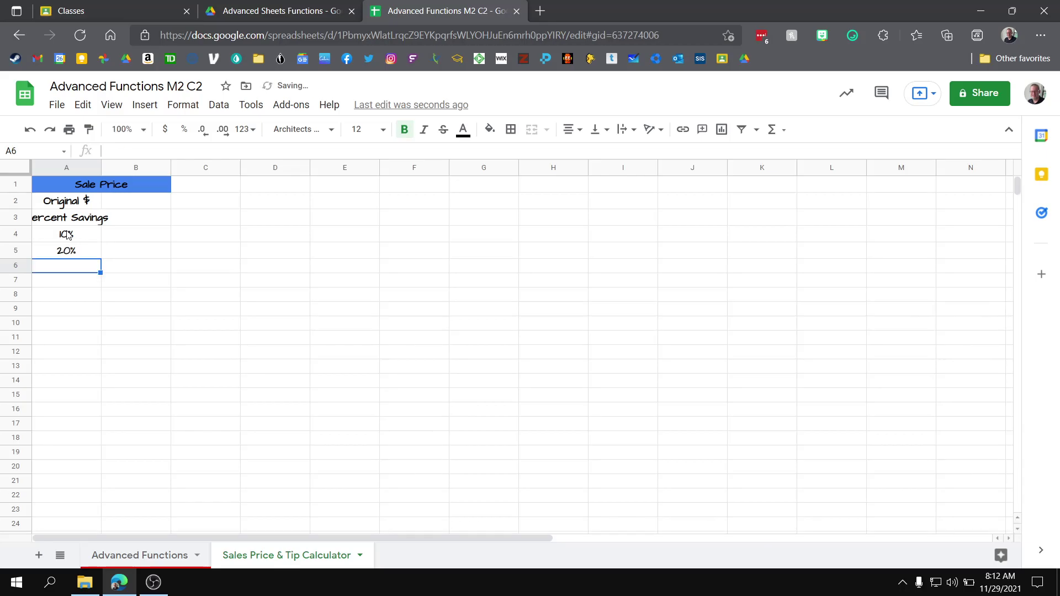
drag(67, 235, 69, 251)
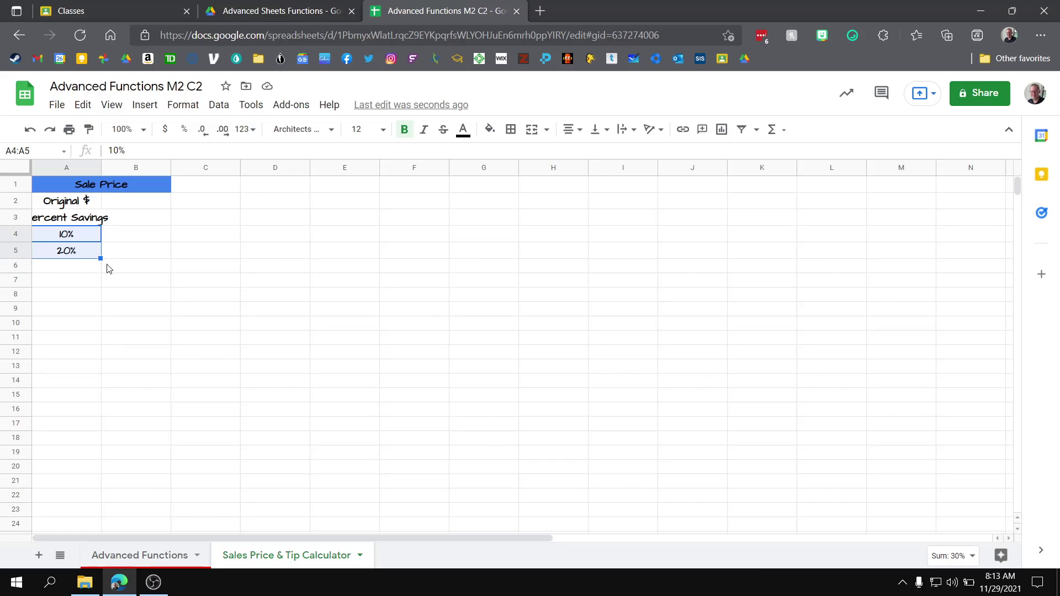
drag(100, 259, 95, 348)
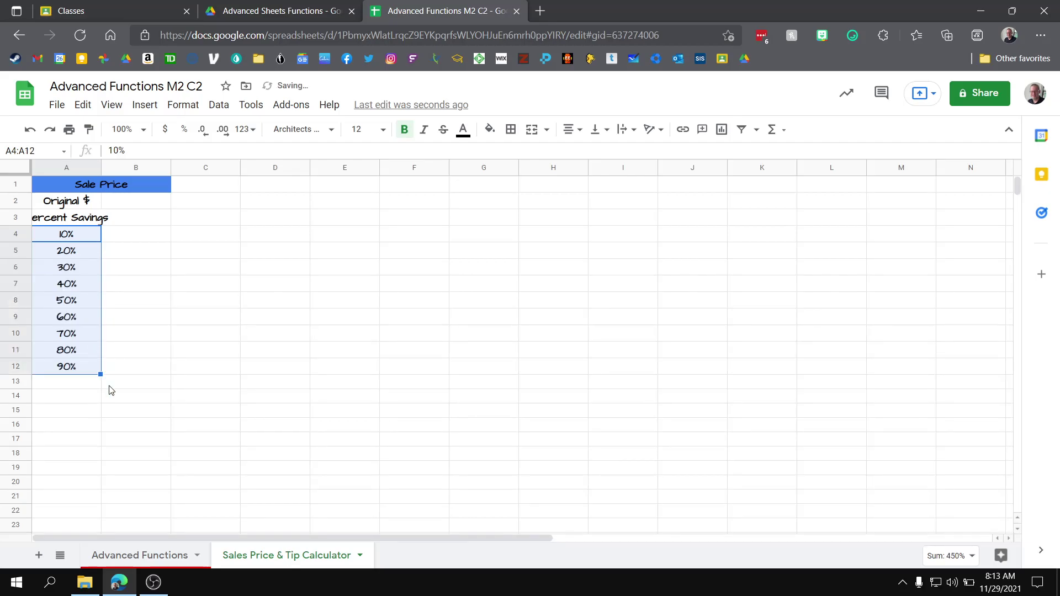
click(144, 383)
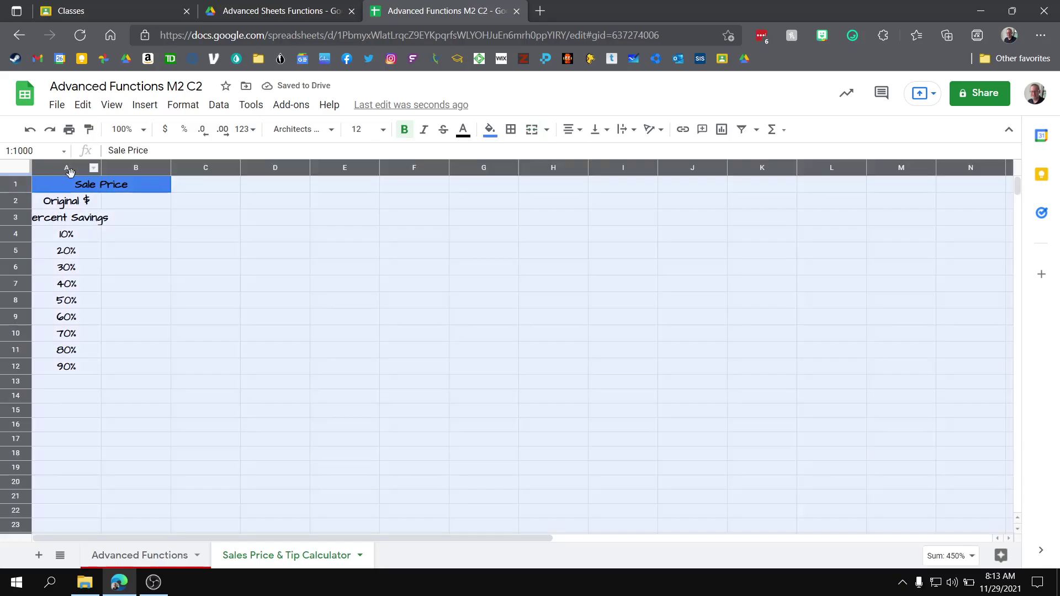
- Widen column A so 'Percent Savings' fits
click(20, 168)
drag(100, 165, 131, 167)
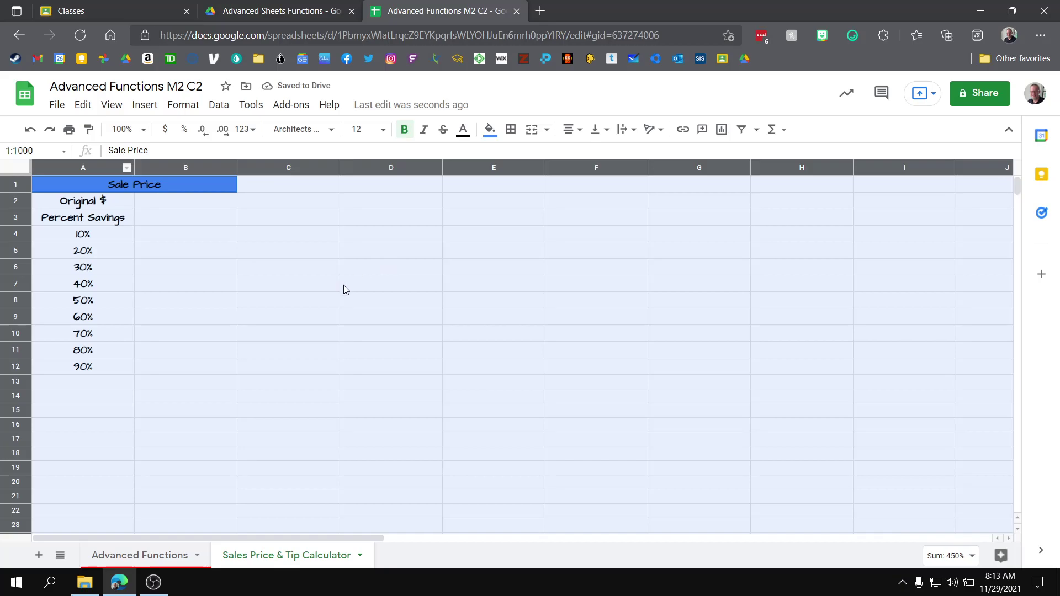
click(209, 285)
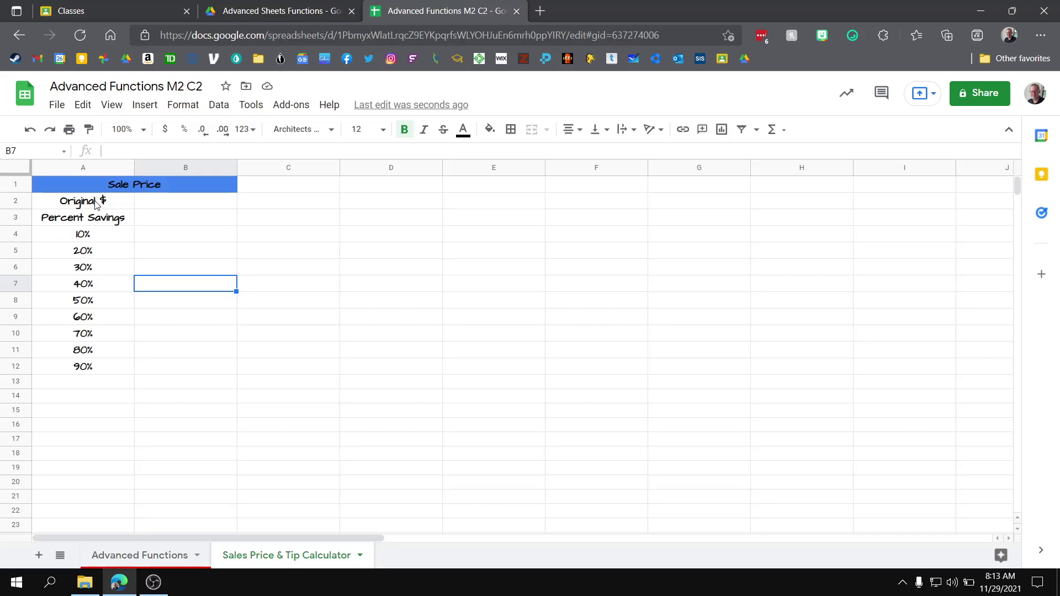
- Fill A2:B2 light pink and A3:B12 light green
drag(96, 204, 149, 208)
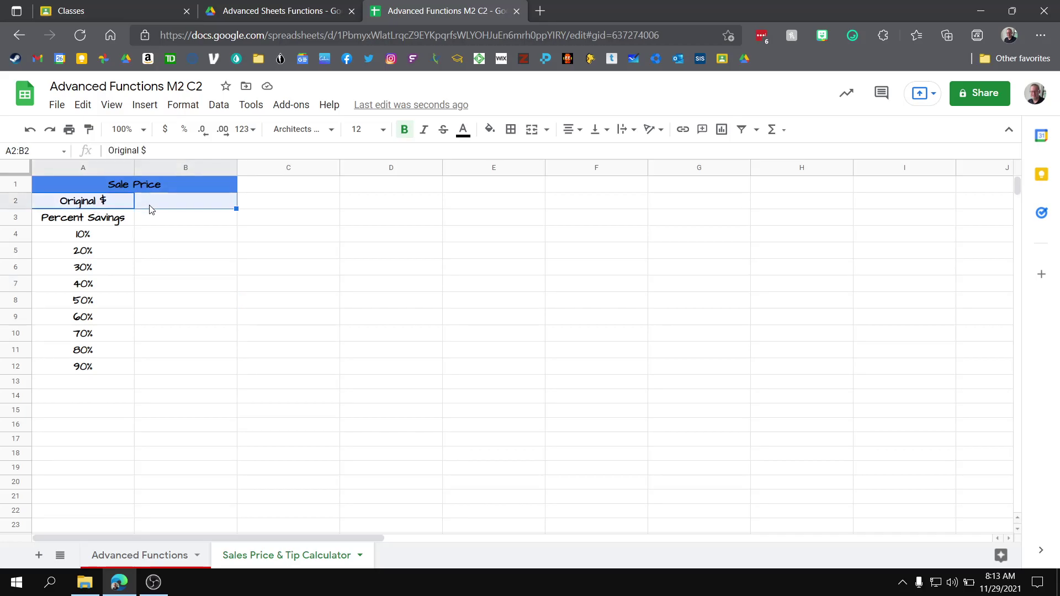
click(488, 131)
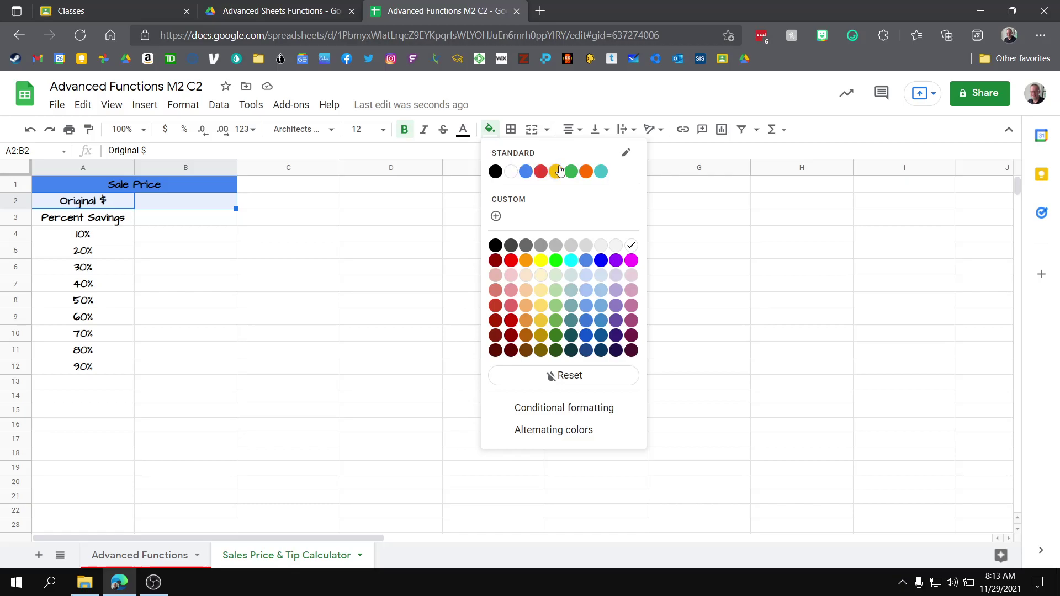
click(499, 276)
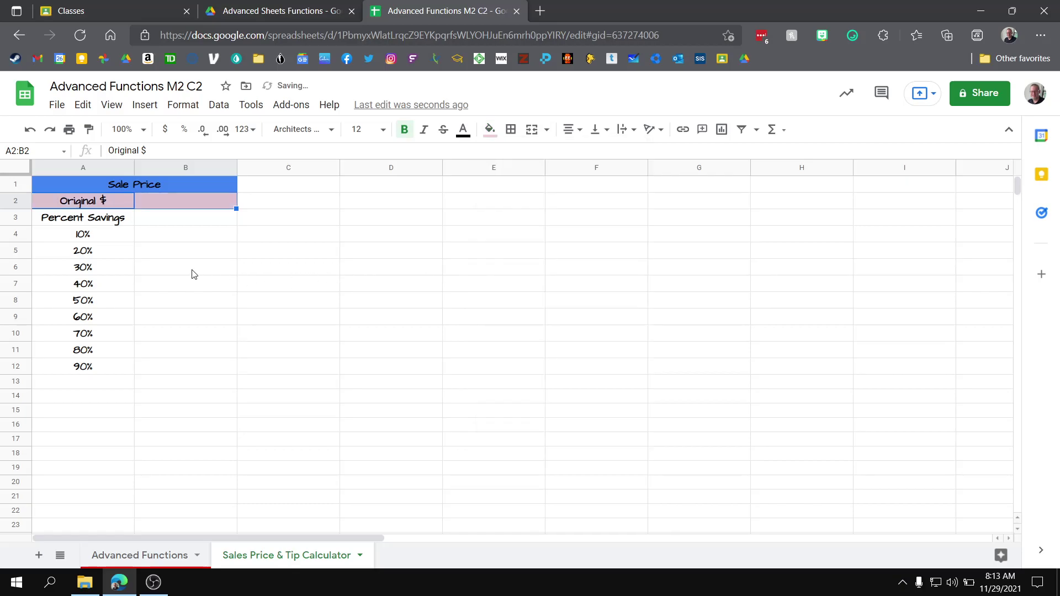
drag(99, 226, 99, 371)
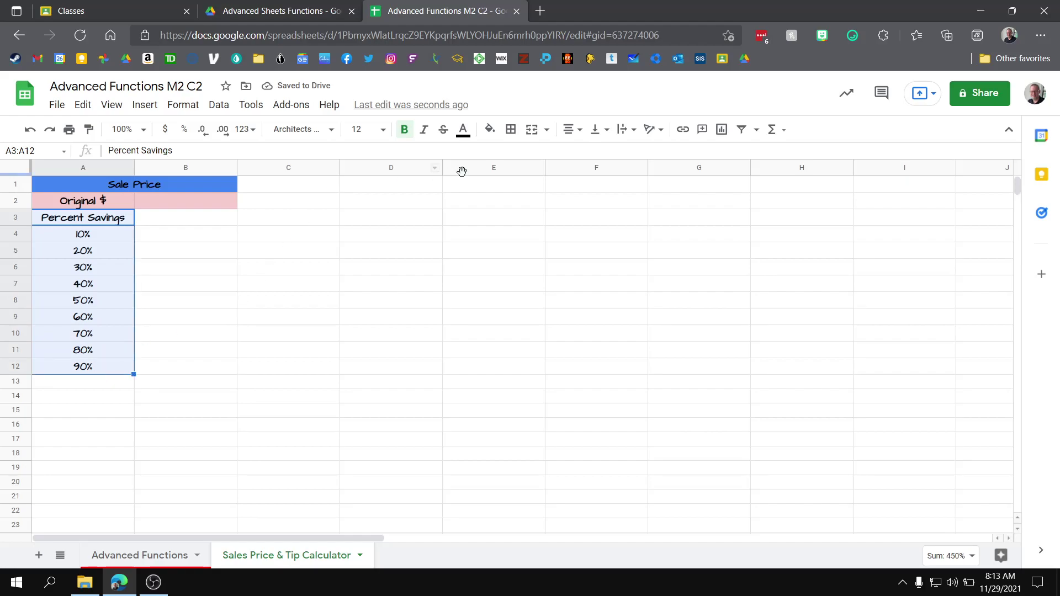
click(110, 250)
drag(103, 221, 197, 371)
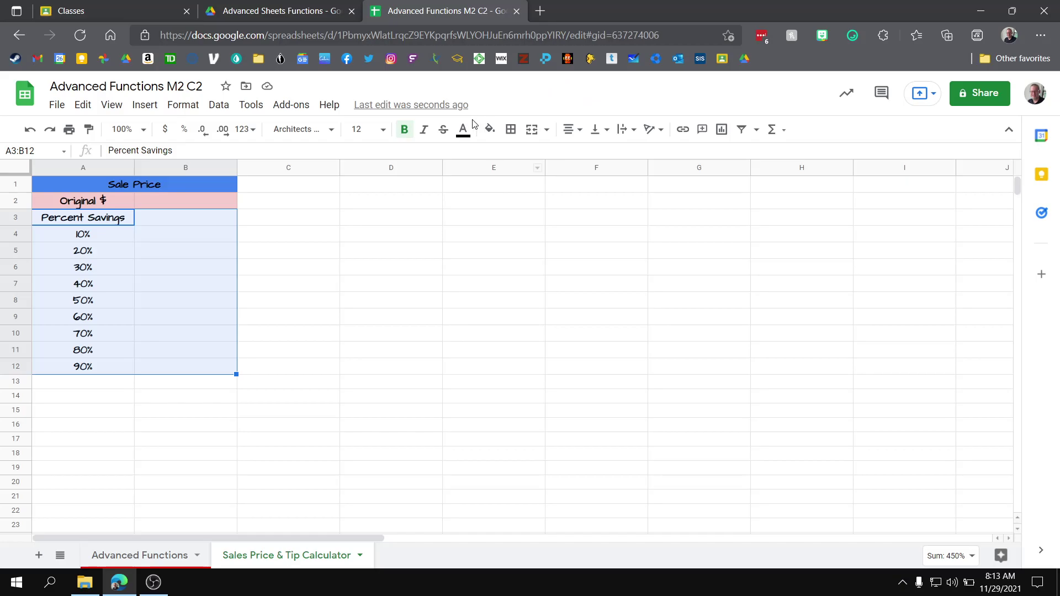
click(489, 130)
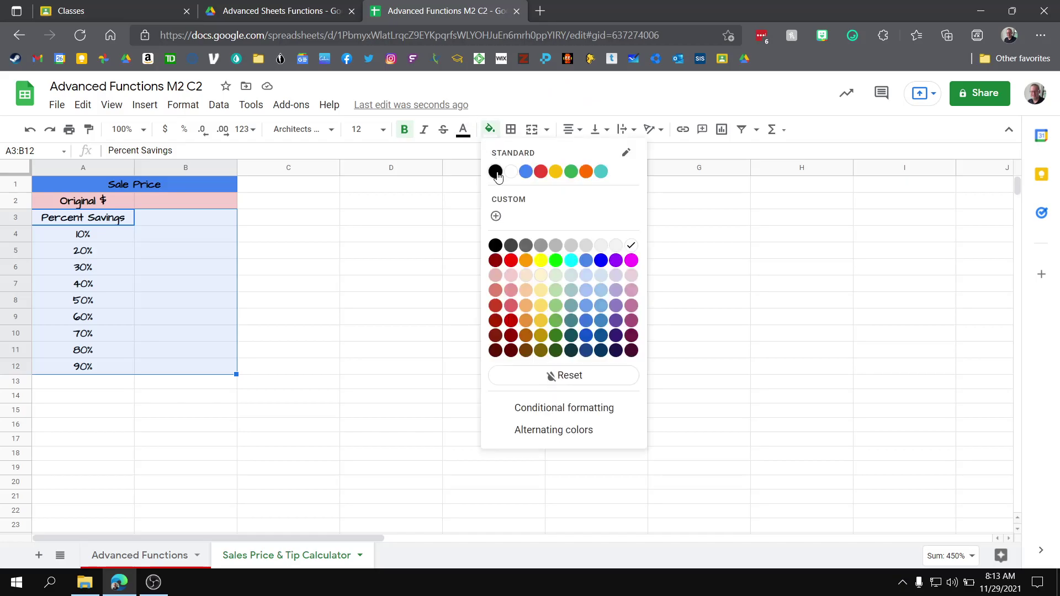
click(555, 274)
click(281, 287)
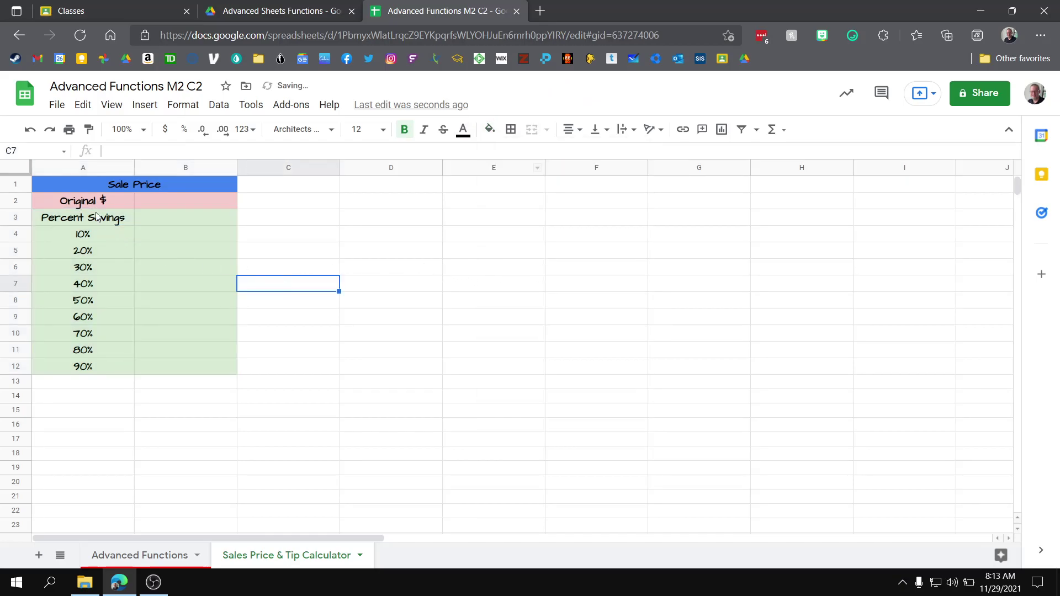
- Apply thick black borders to all cells of the A1:B12 table
drag(72, 183, 207, 363)
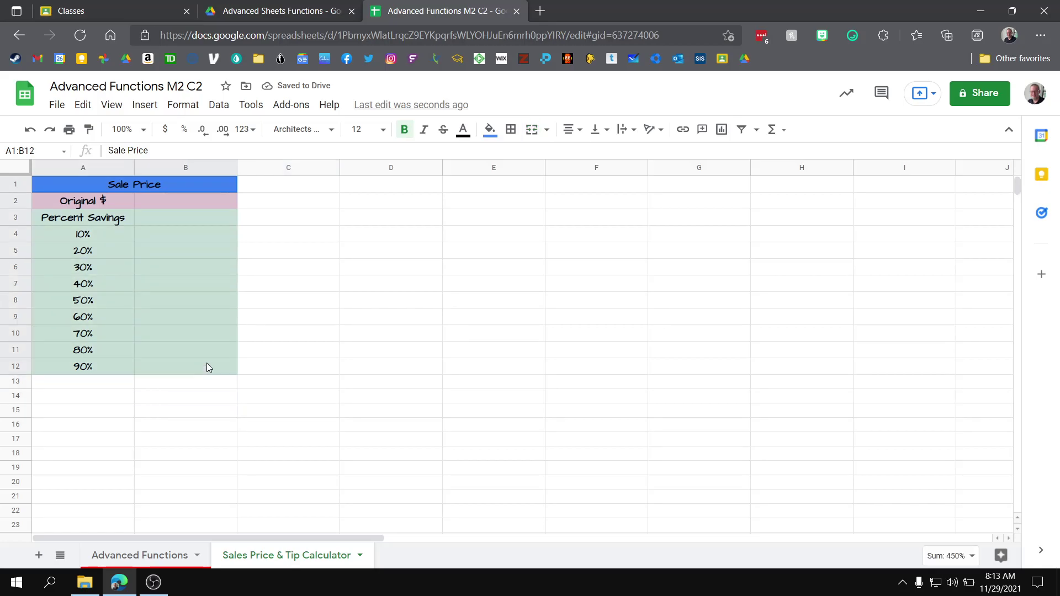
click(511, 130)
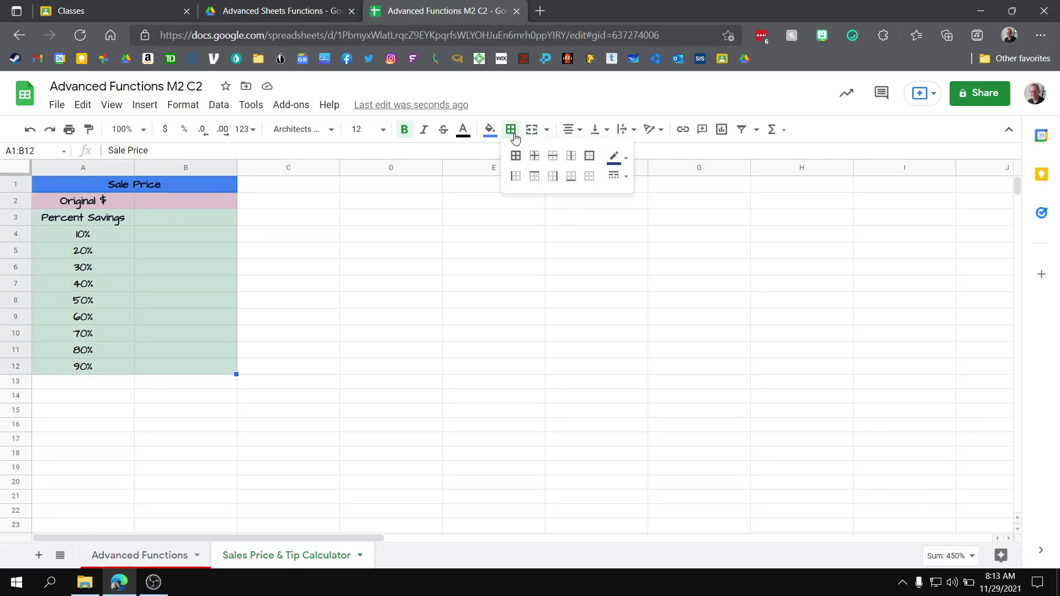
click(620, 157)
click(620, 198)
click(616, 176)
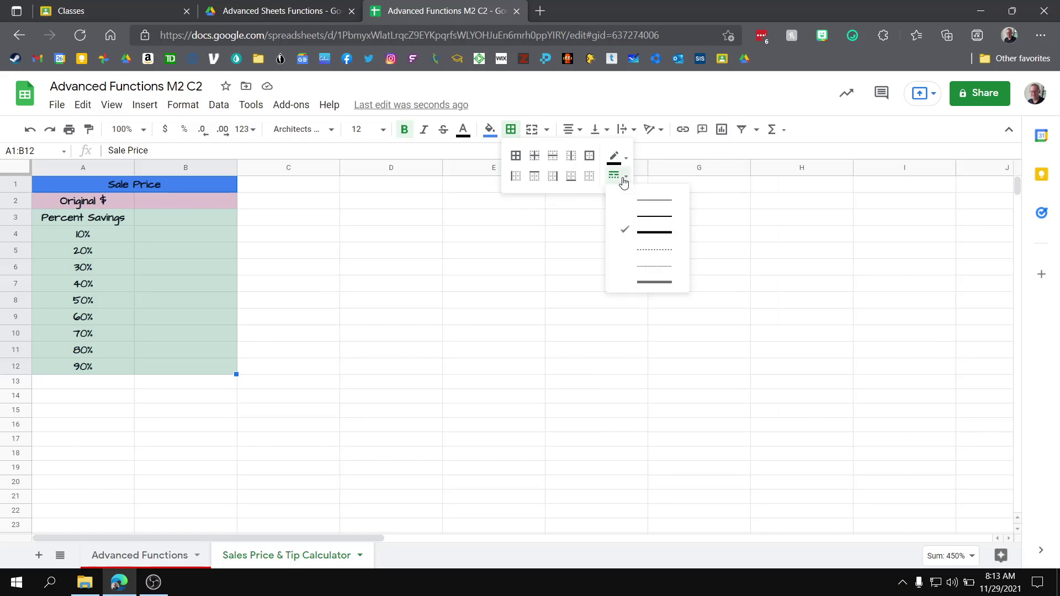
click(650, 232)
click(516, 156)
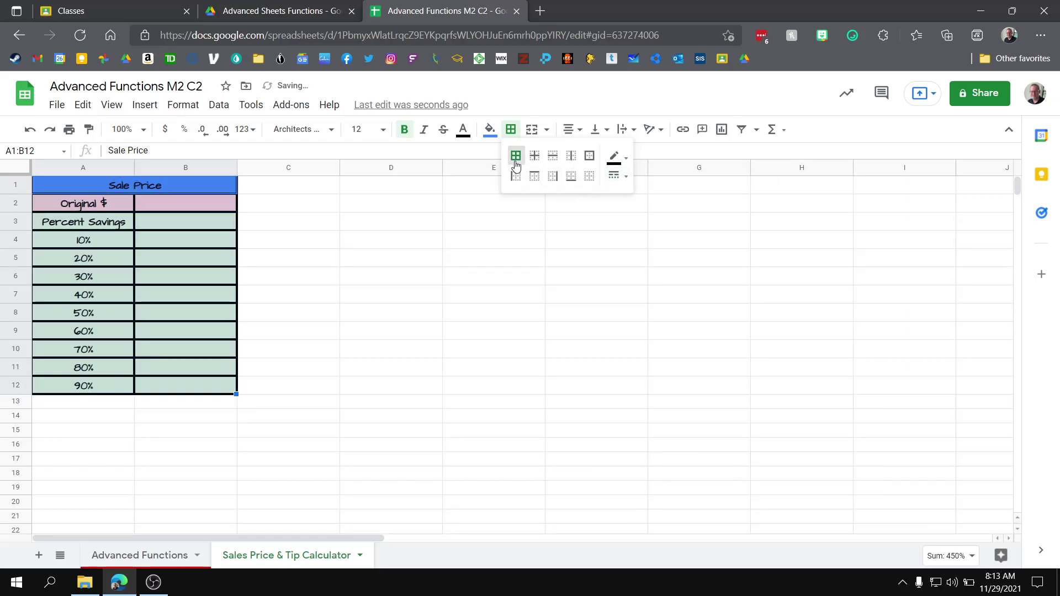
click(455, 283)
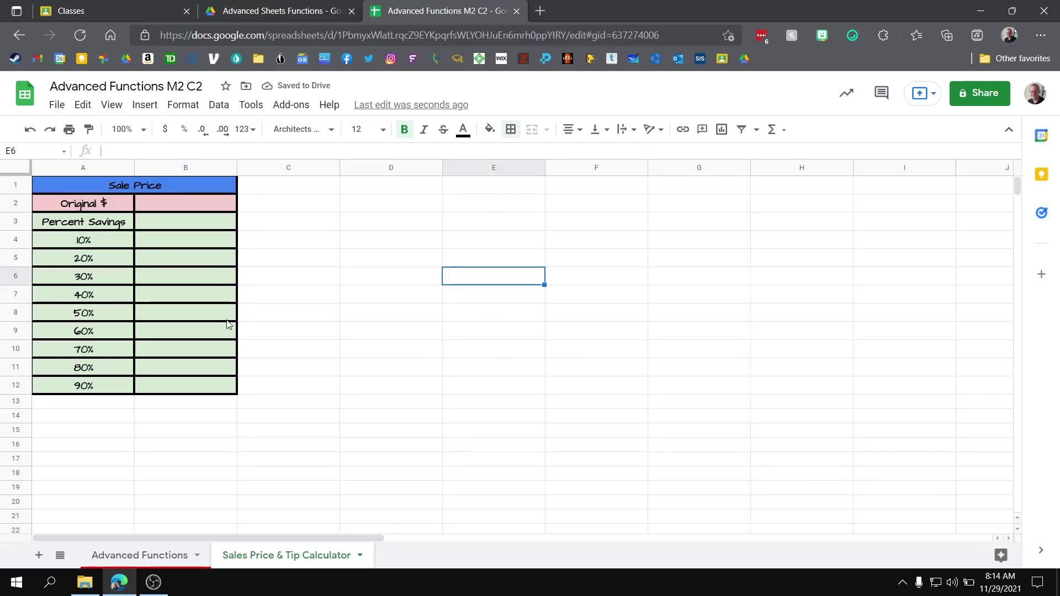
- Enter the original price $95.49 in B2
click(173, 207)
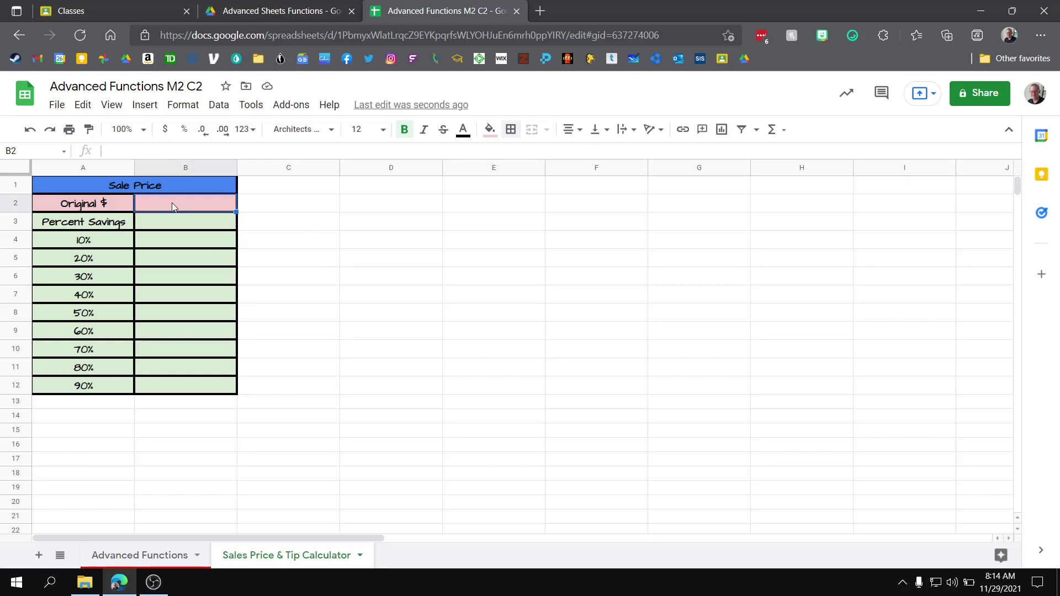
text(%95)
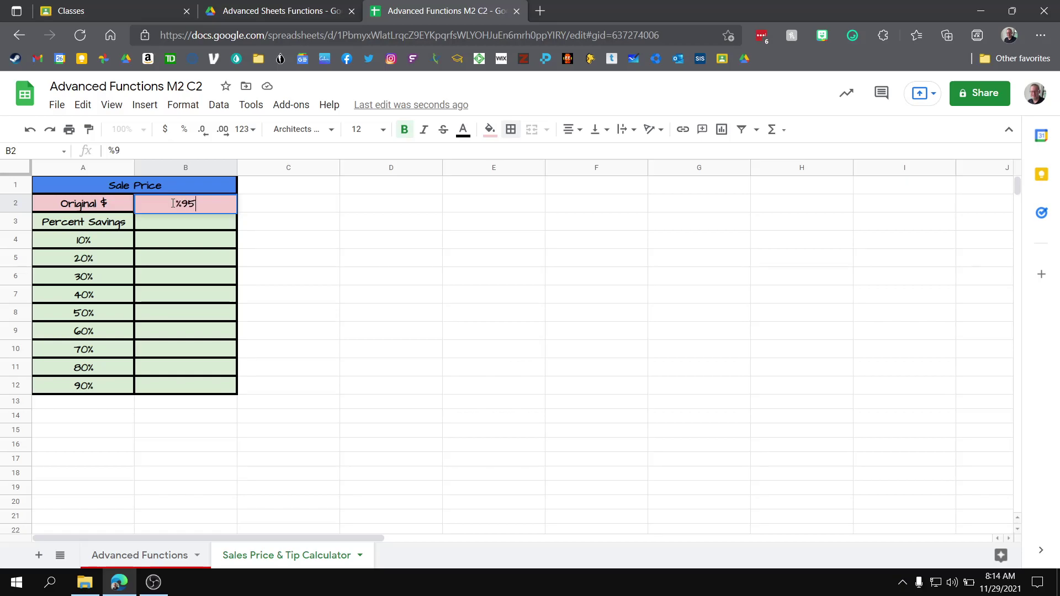
text(.49)
click(173, 200)
key(BackSpace)
text($)
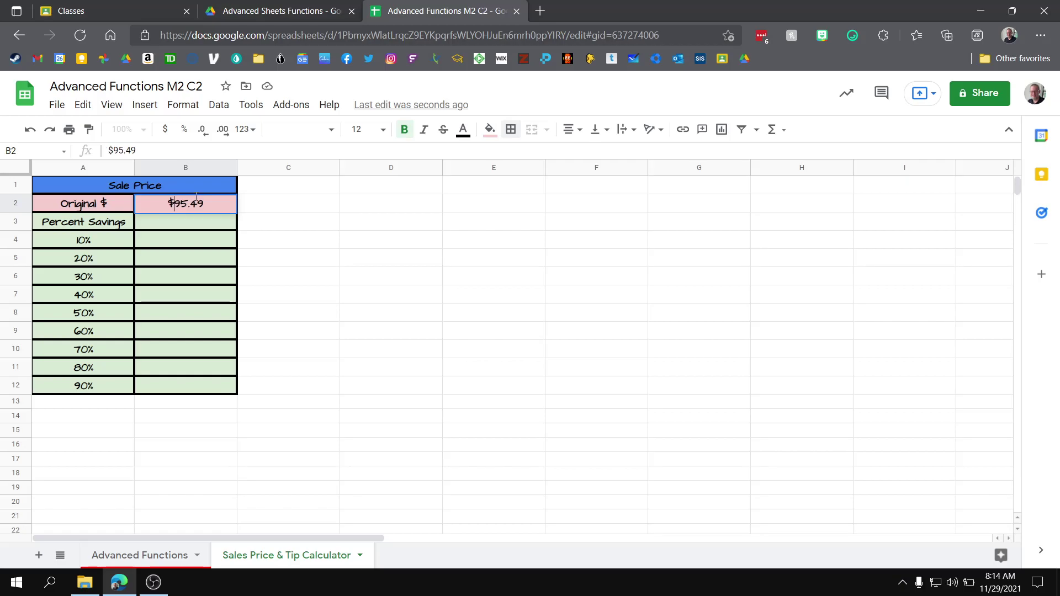
click(322, 353)
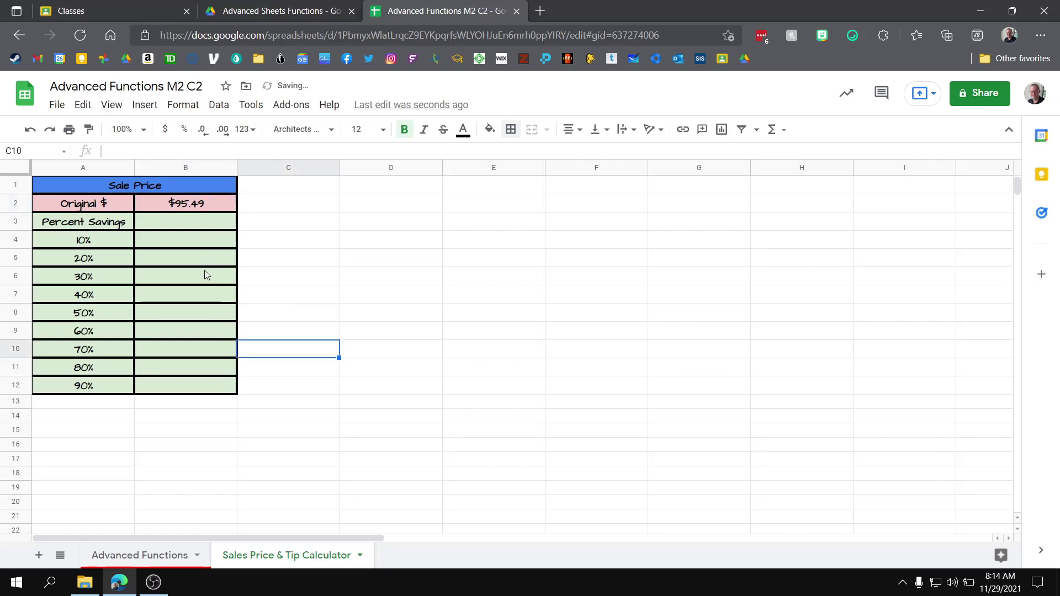
- Enter the label 'Sale Price' in B3
click(149, 227)
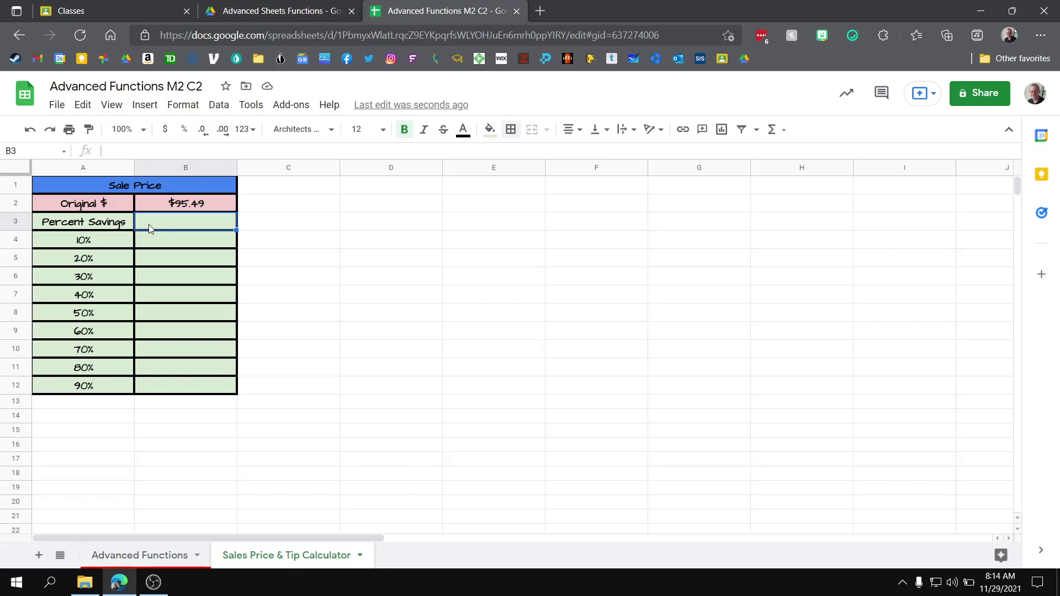
text(Sale)
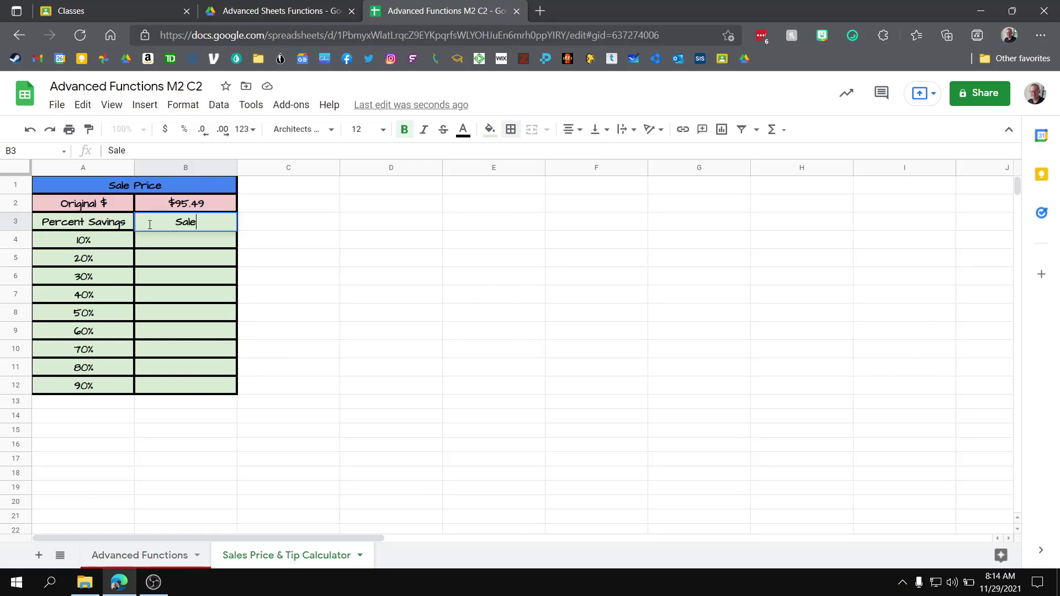
text( Price)
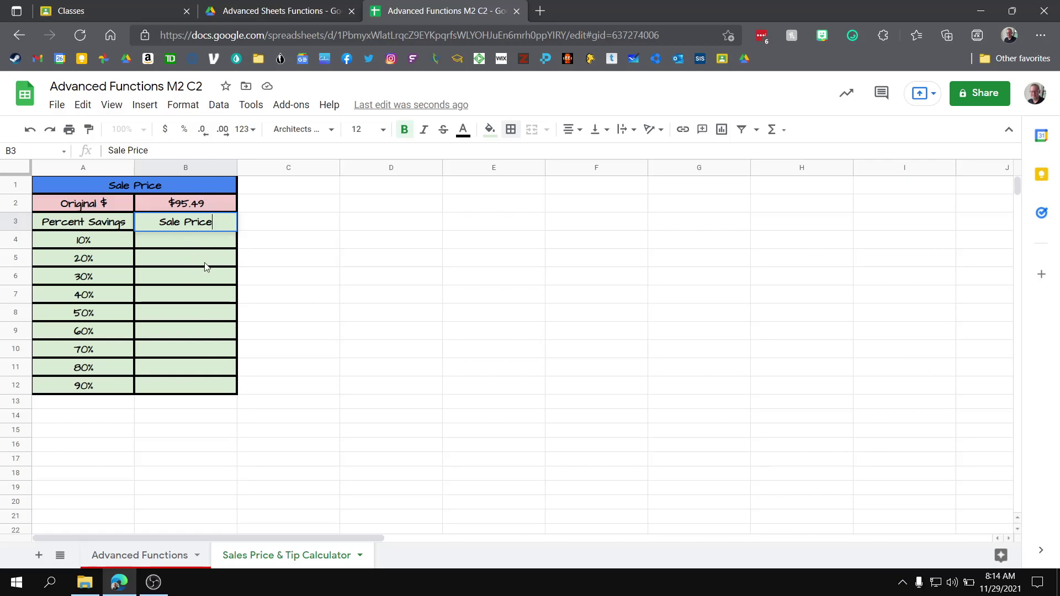
click(191, 244)
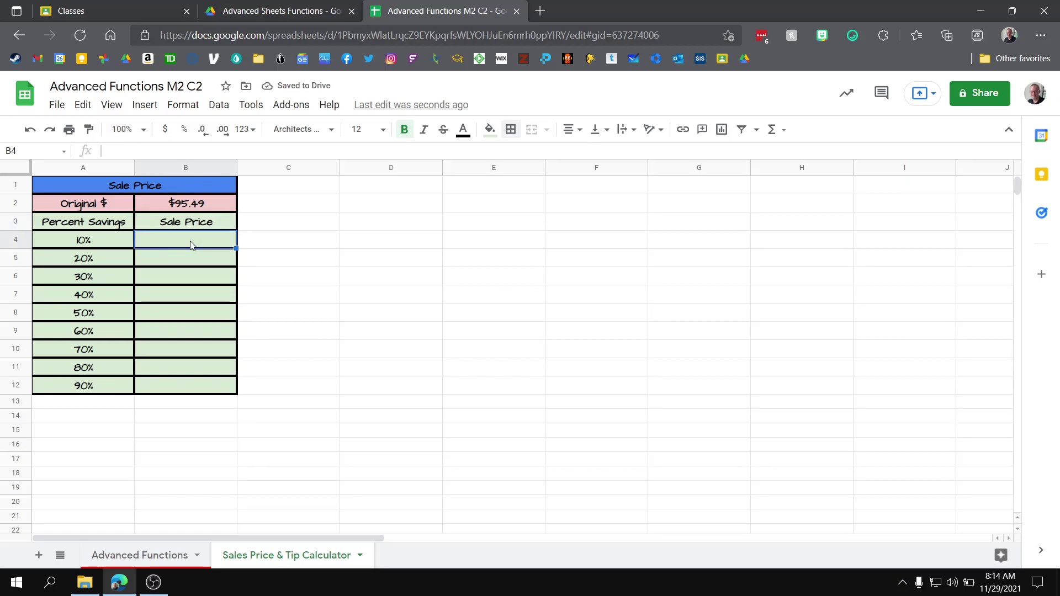
- Enter =B2*90% in B4 to show $85.94, declining the autofill suggestion
text(=)
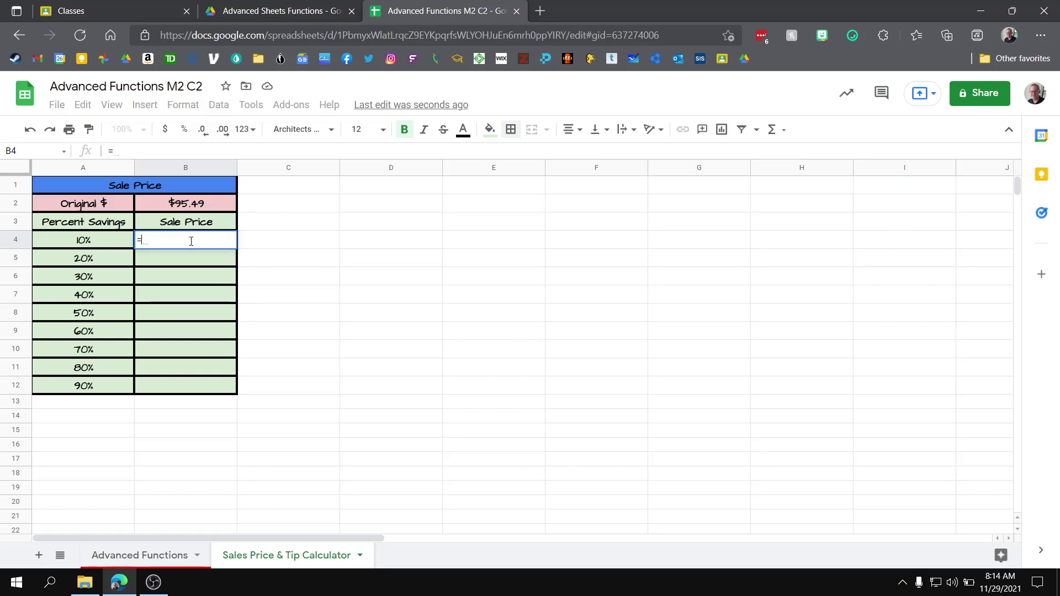
click(210, 205)
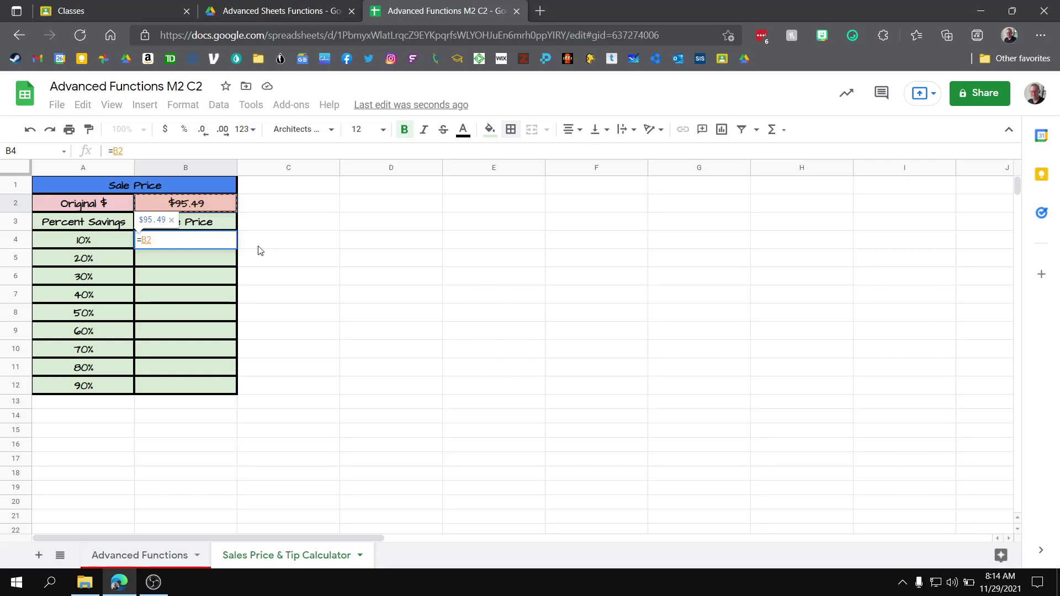
text(*)
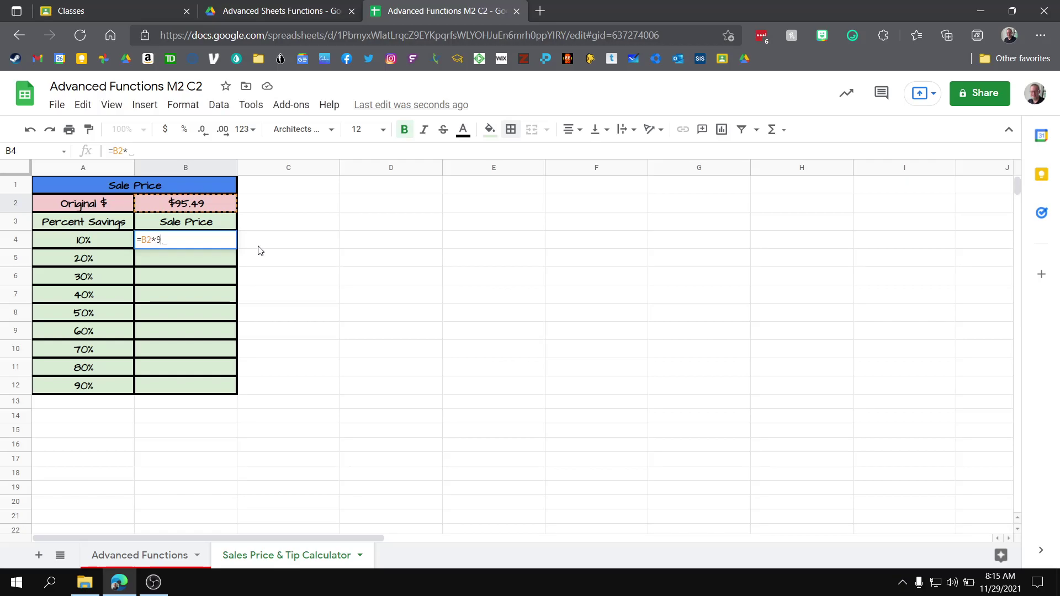
text(90%)
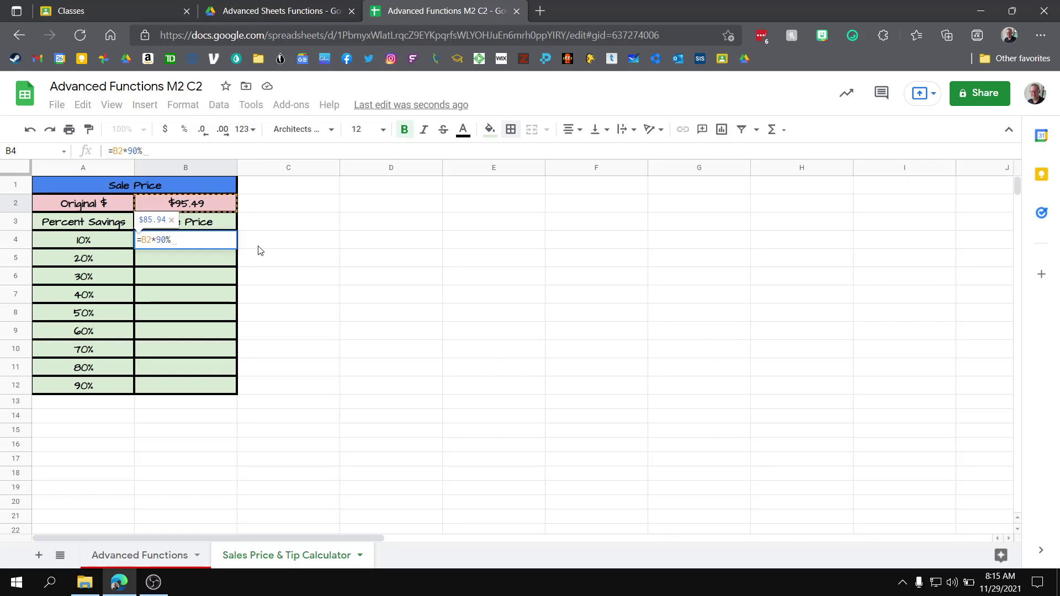
key(Return)
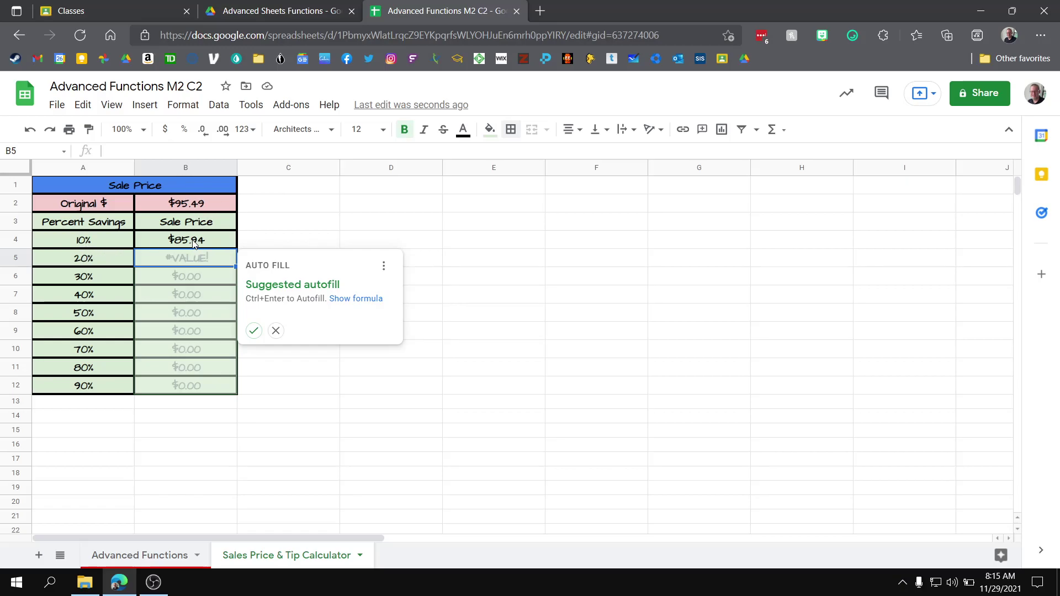
click(276, 331)
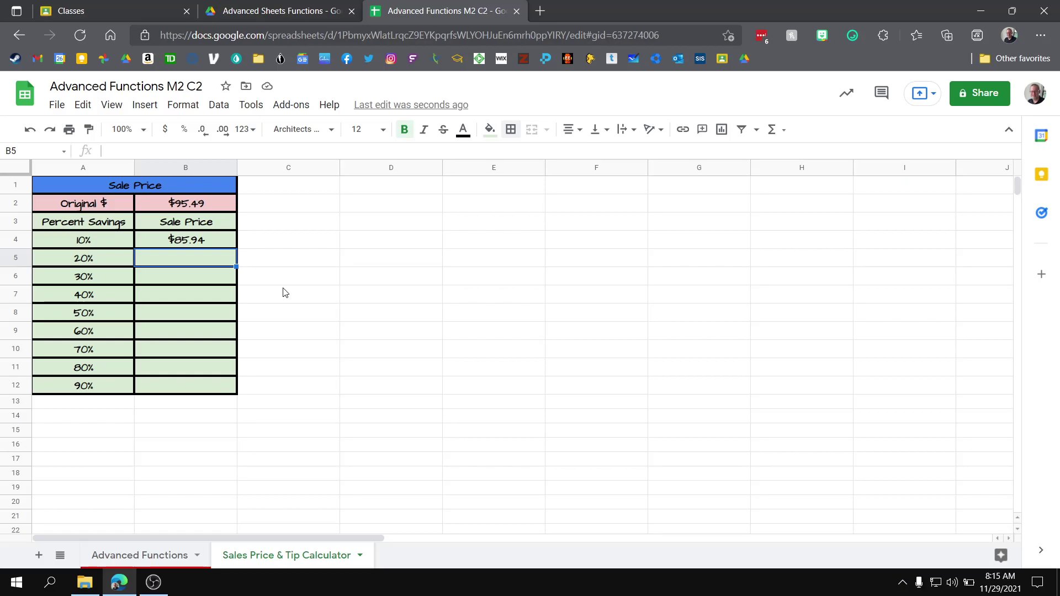
- Enter =b2*80%, =b2*70%, =b2*60% and =b2*50% in B5:B8, ending at $47.75
text(=)
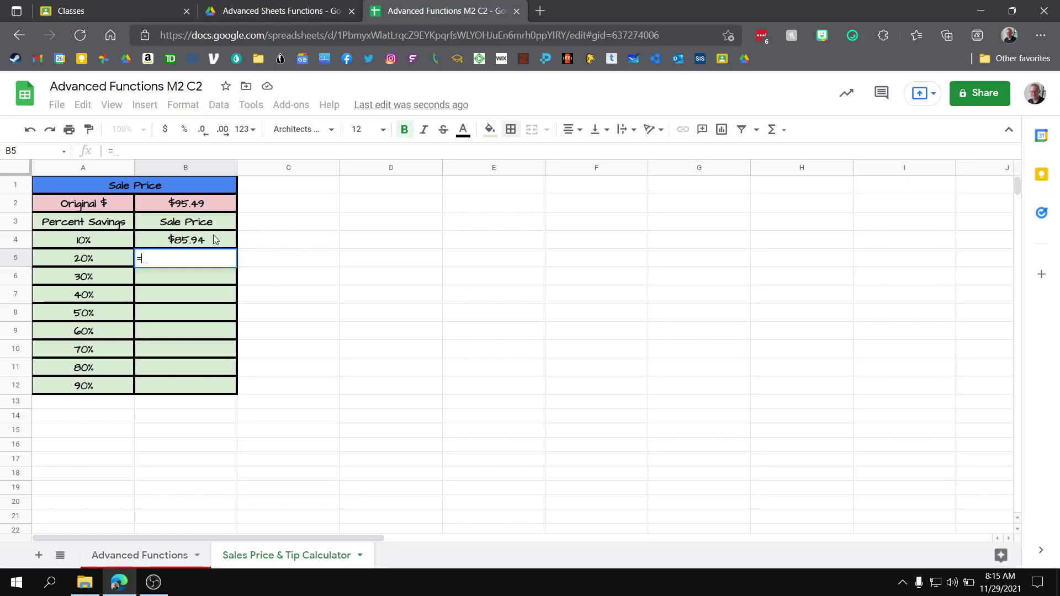
text(b2)
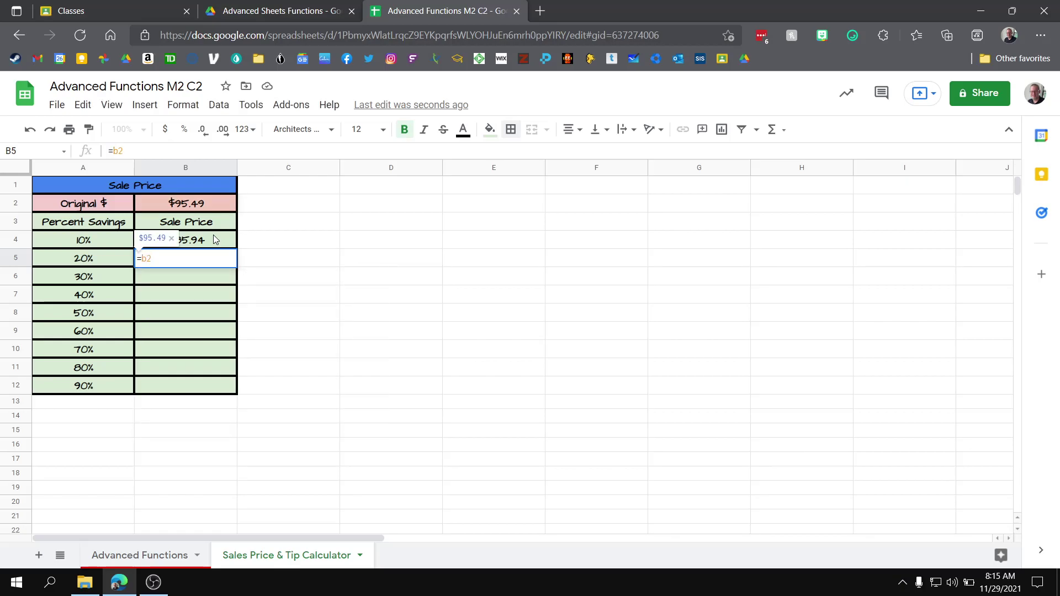
text(*)
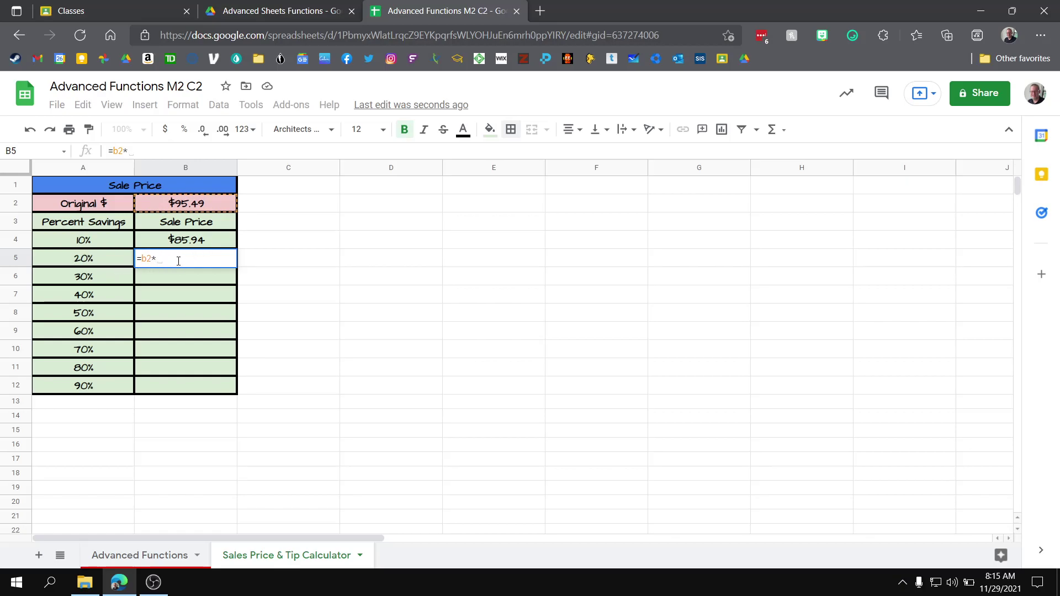
text(80)
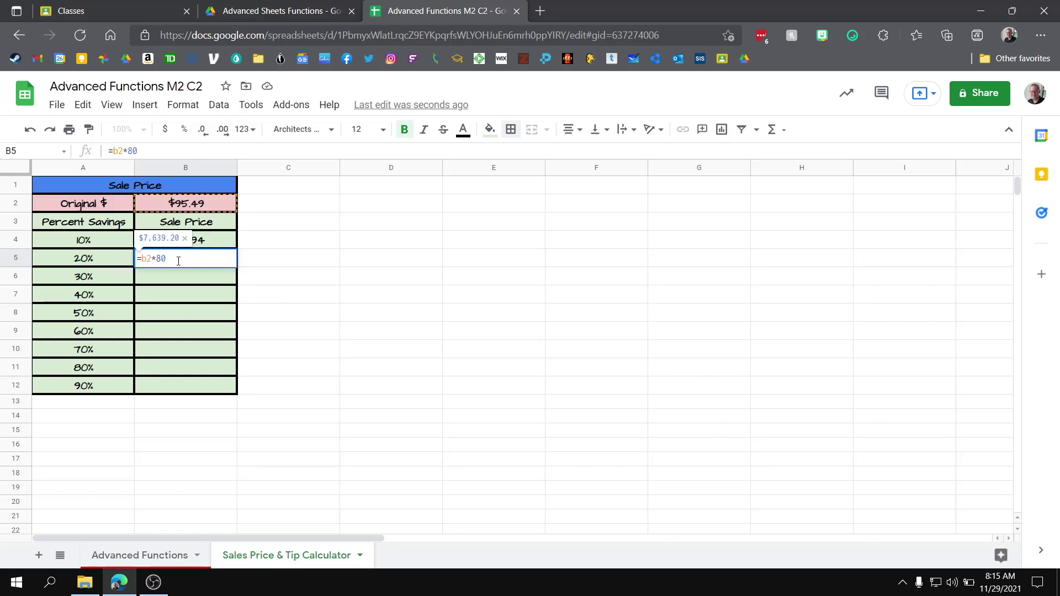
text(%)
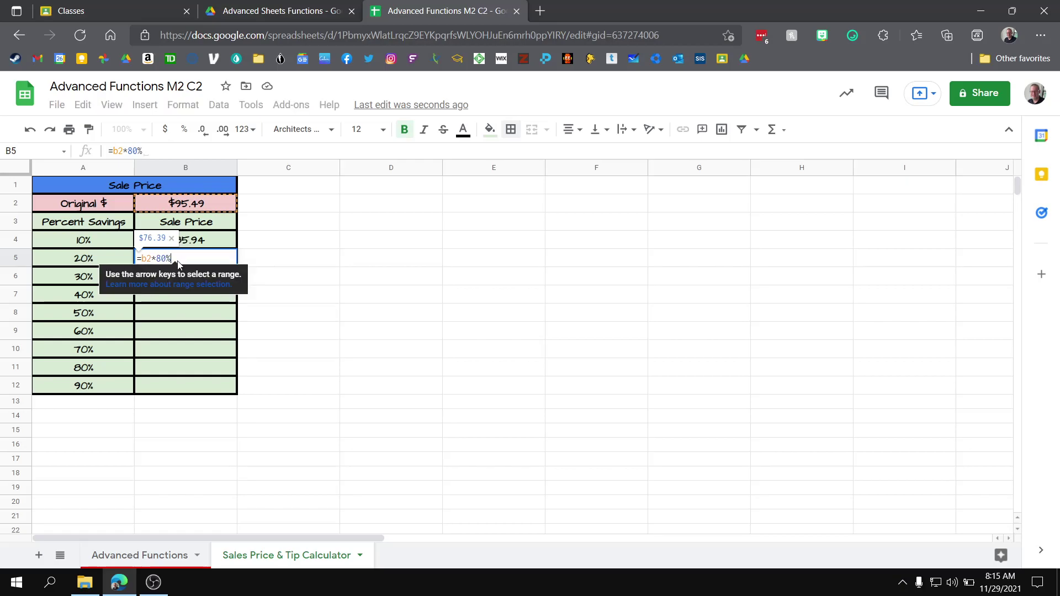
key(Return)
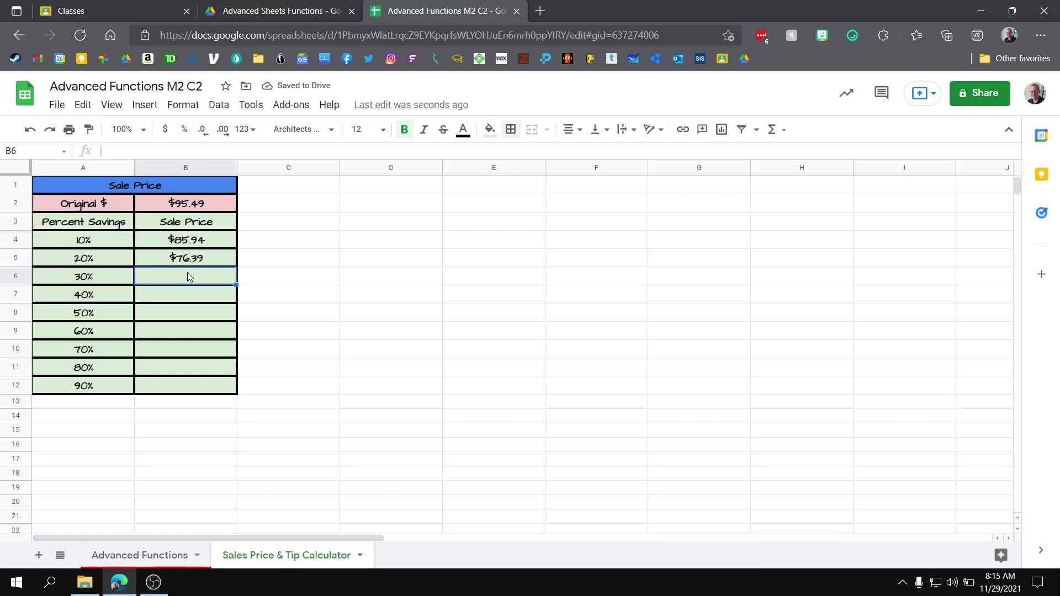
text(=)
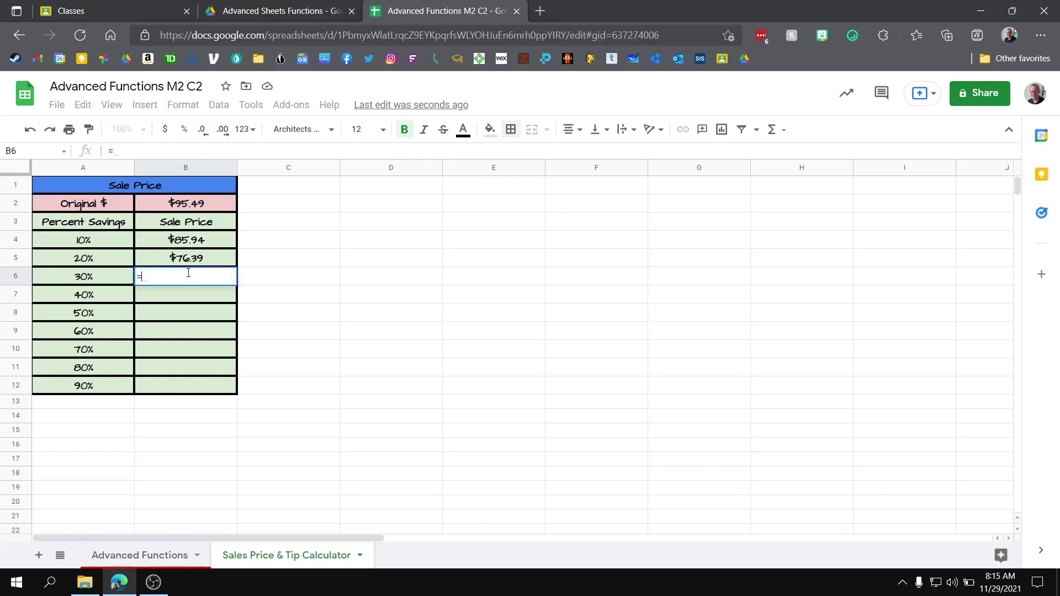
text(b2)
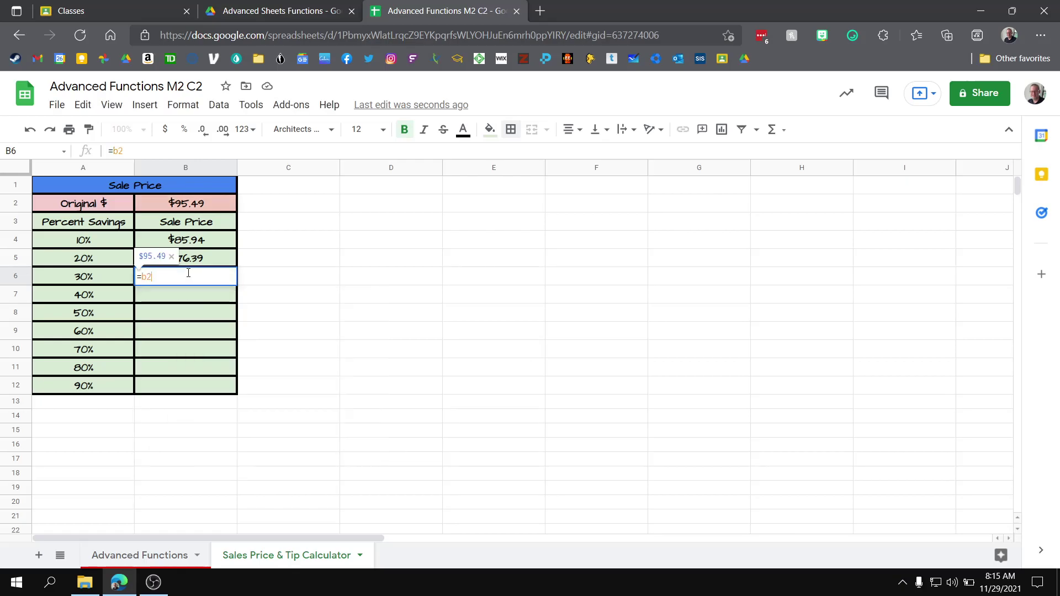
text(*)
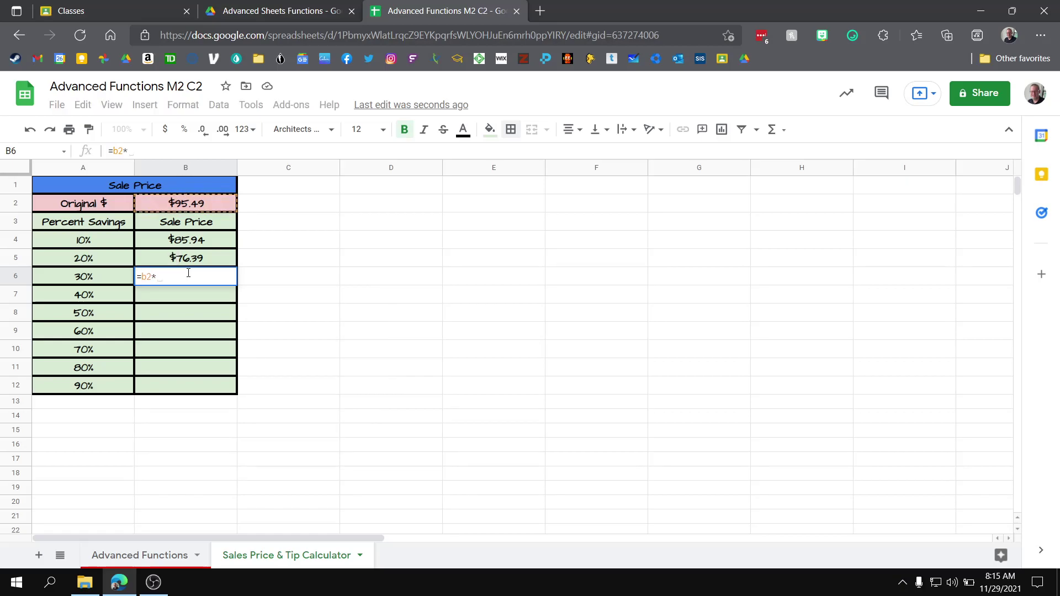
text(70)
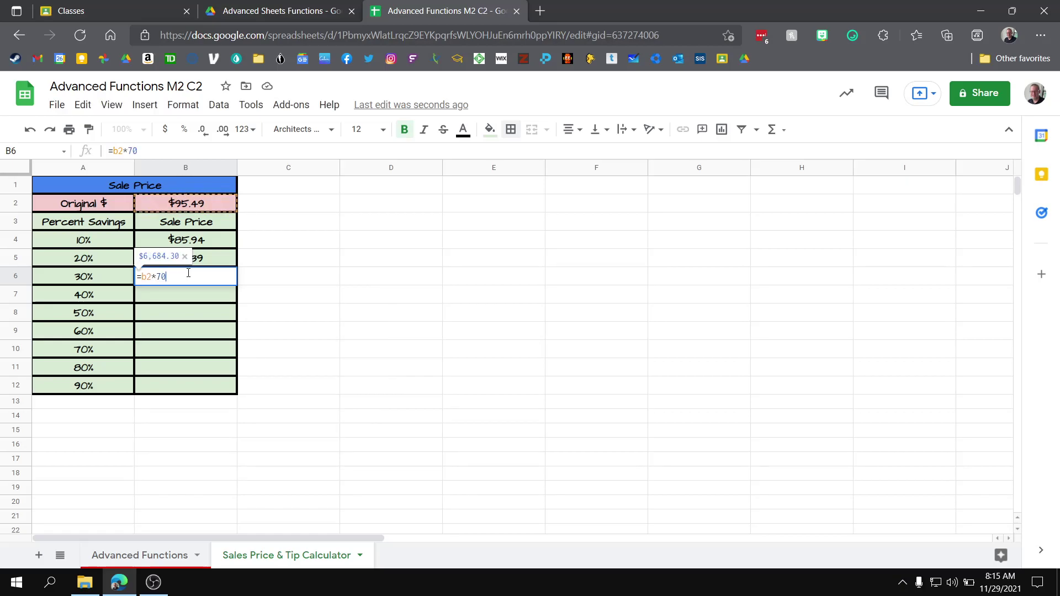
text(%)
key(Return)
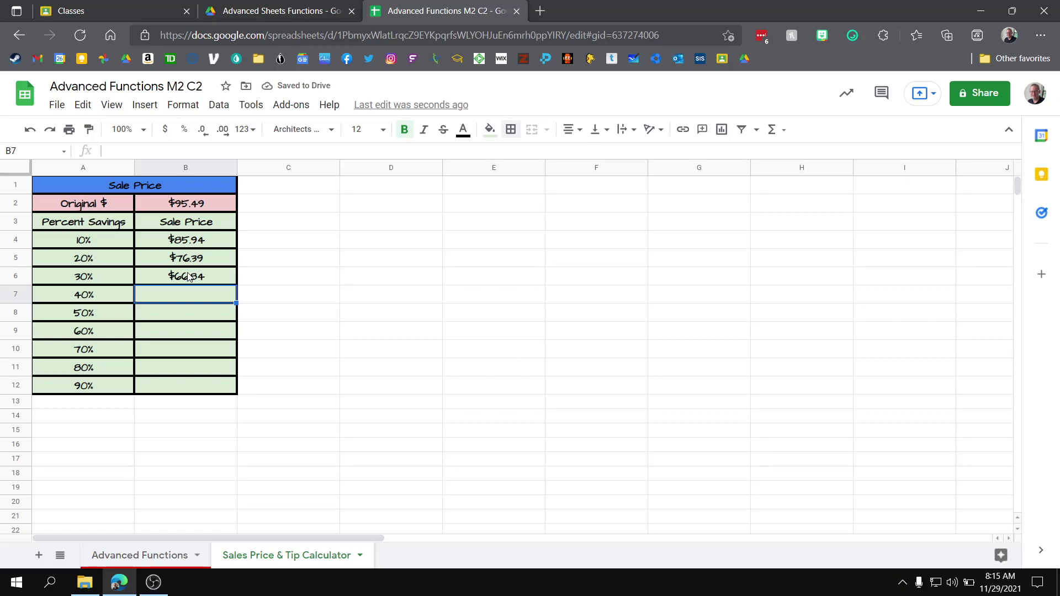
text(=b2)
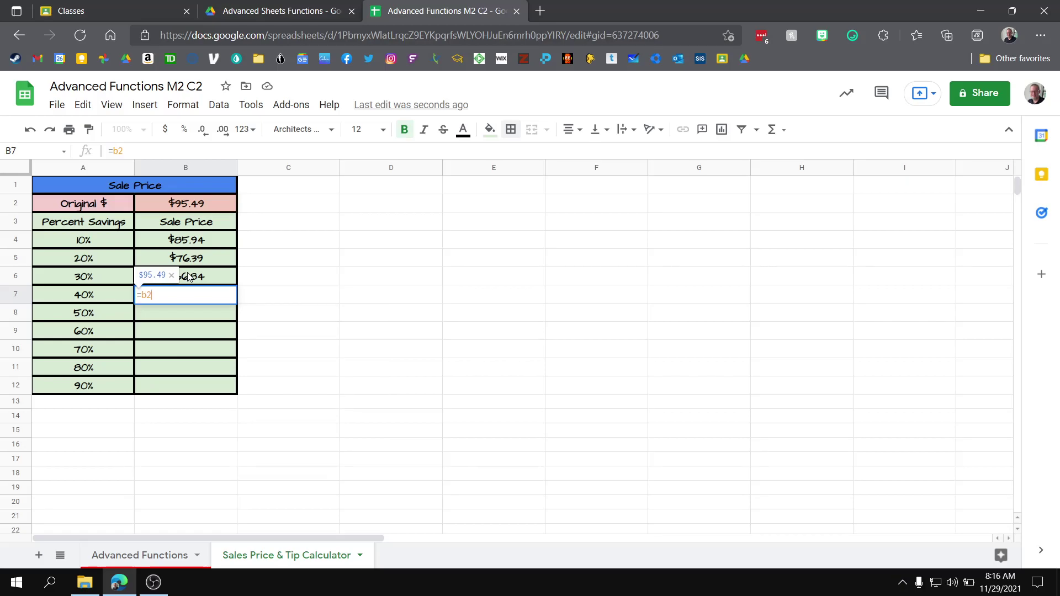
text(*)
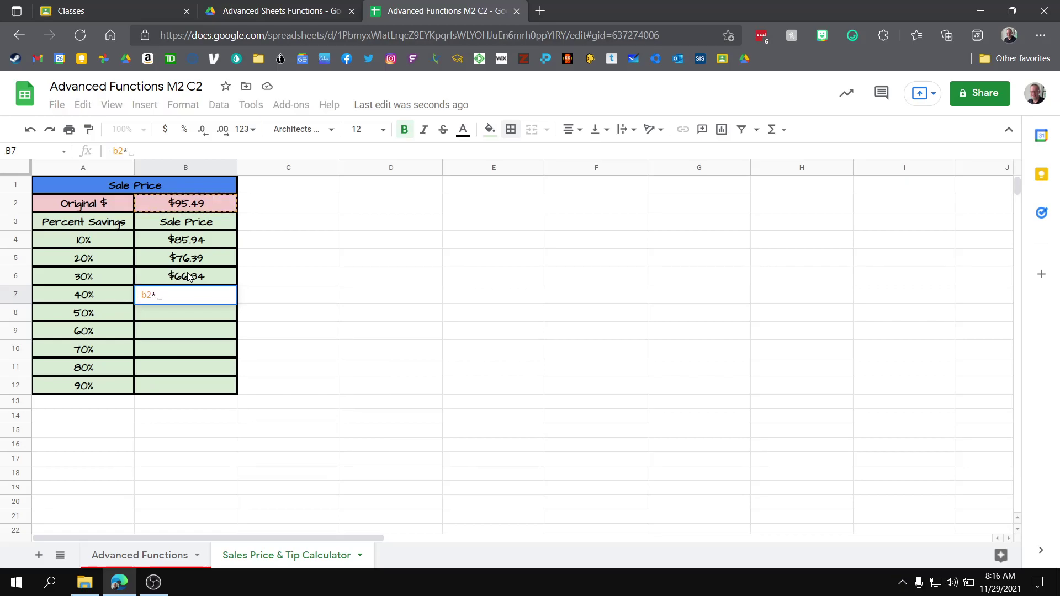
text(60)
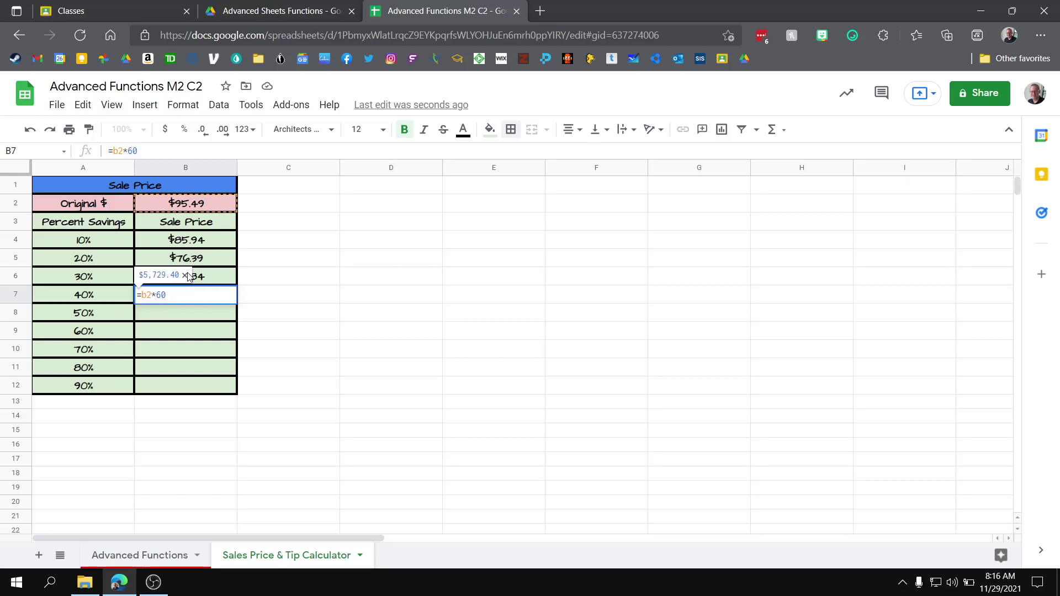
text(%)
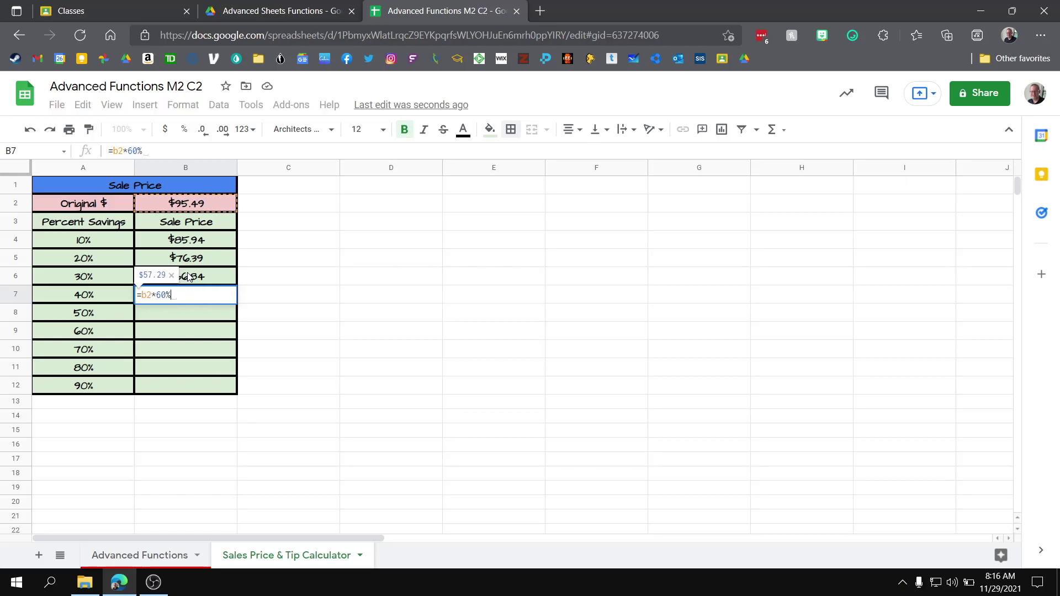
key(Return)
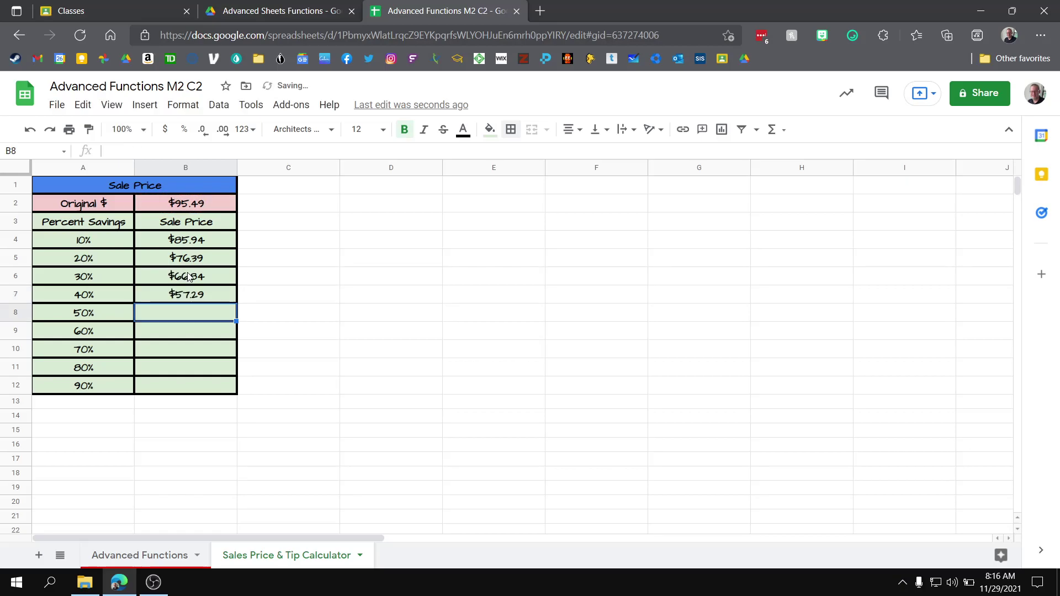
text(=)
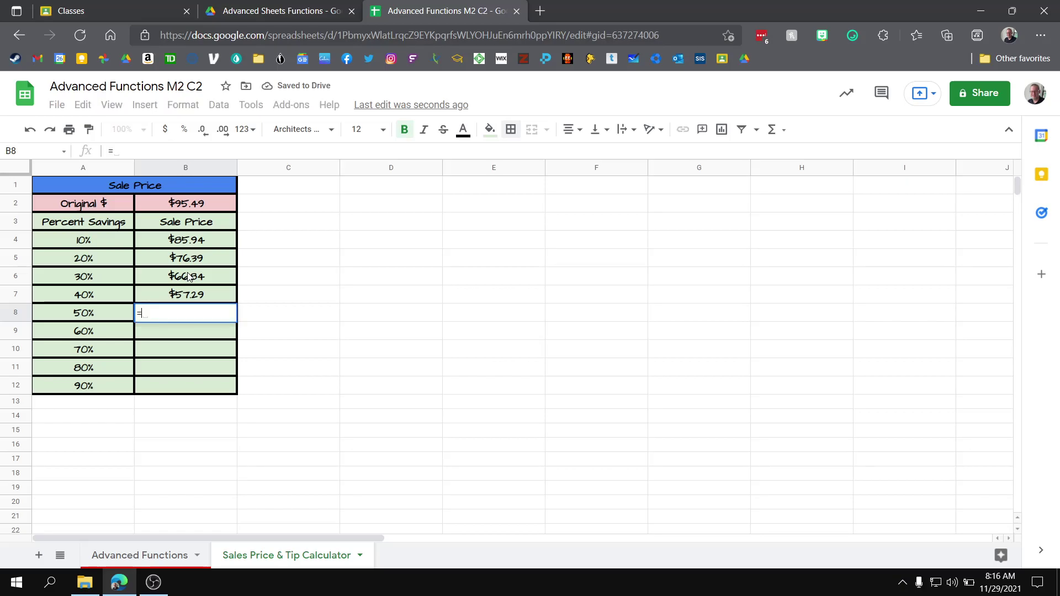
text(b2* )
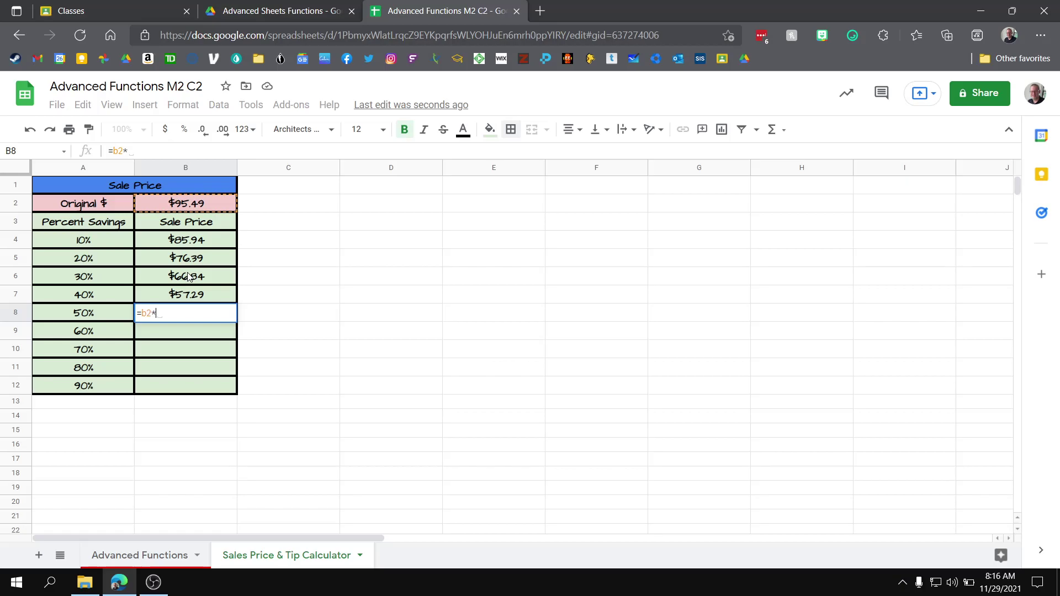
text(50)
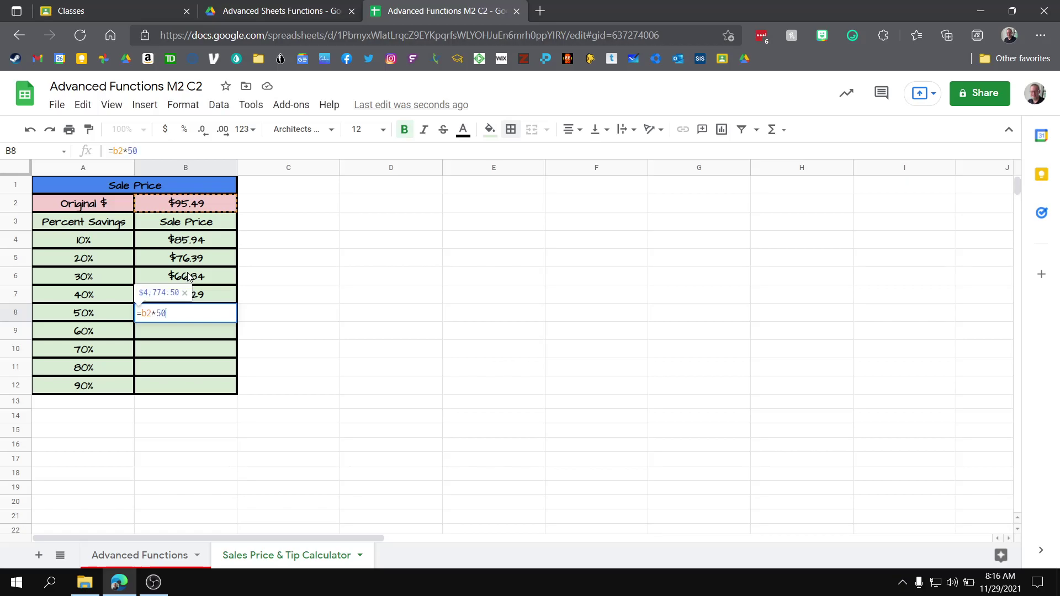
text(%)
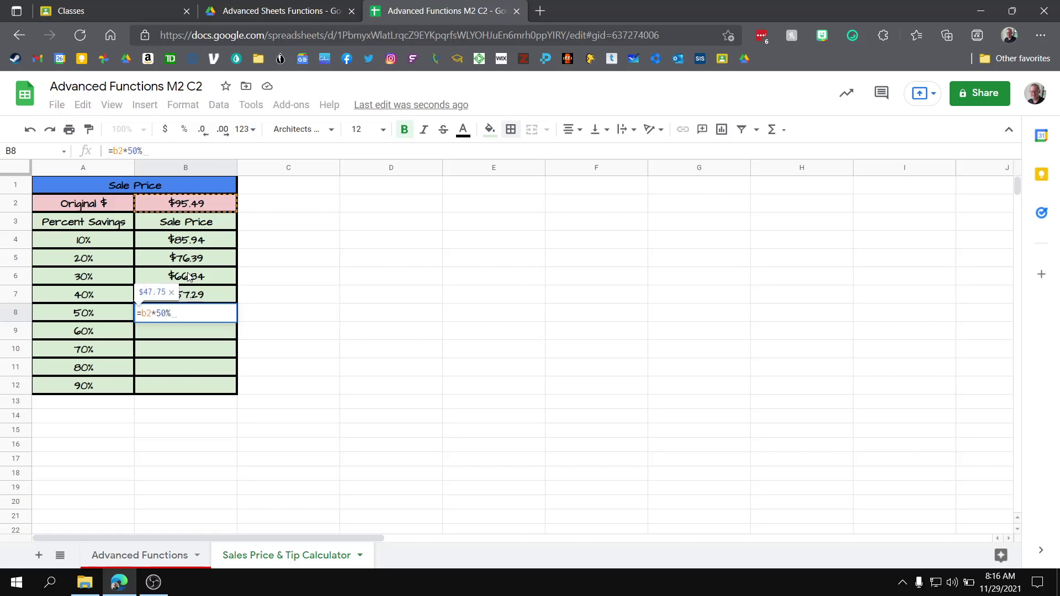
key(Return)
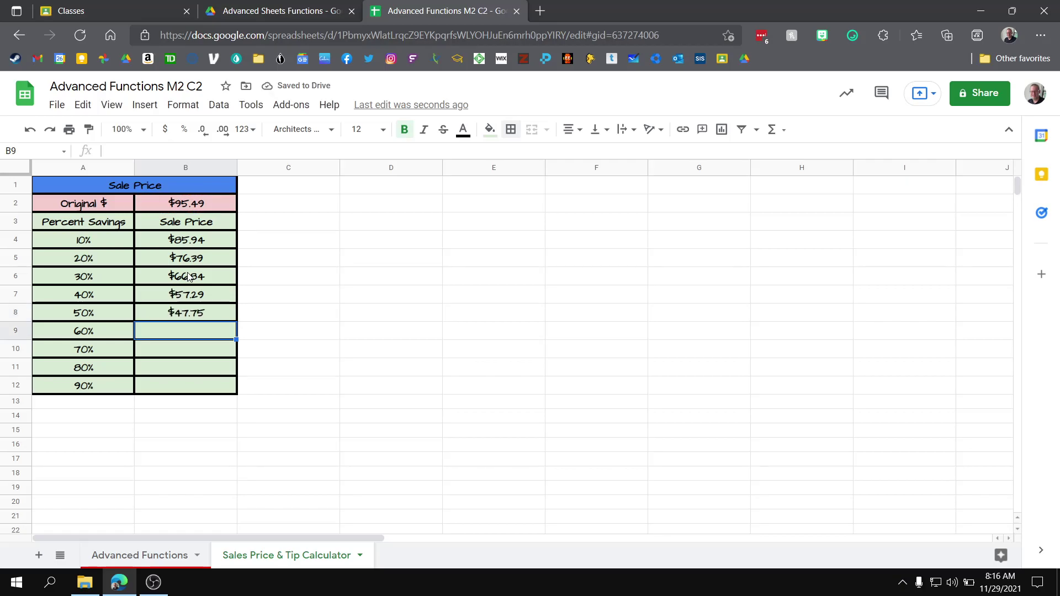
- Enter =b2*40%, =b2*30%, =b2*20% and =b2*10% in B9:B12, from $38.20 to $9.55
text(=b2)
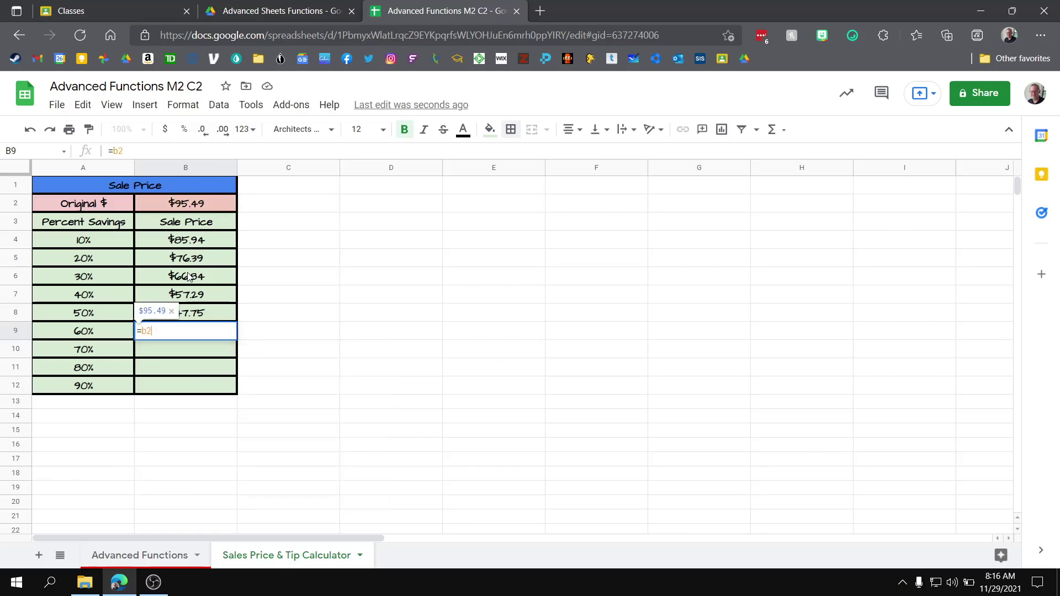
text(*)
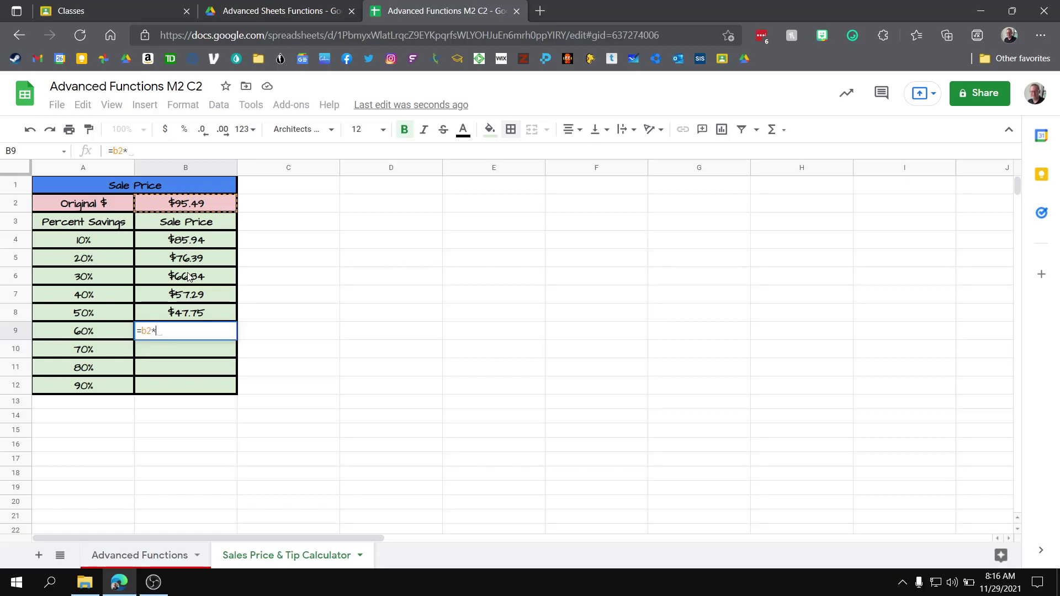
text(40)
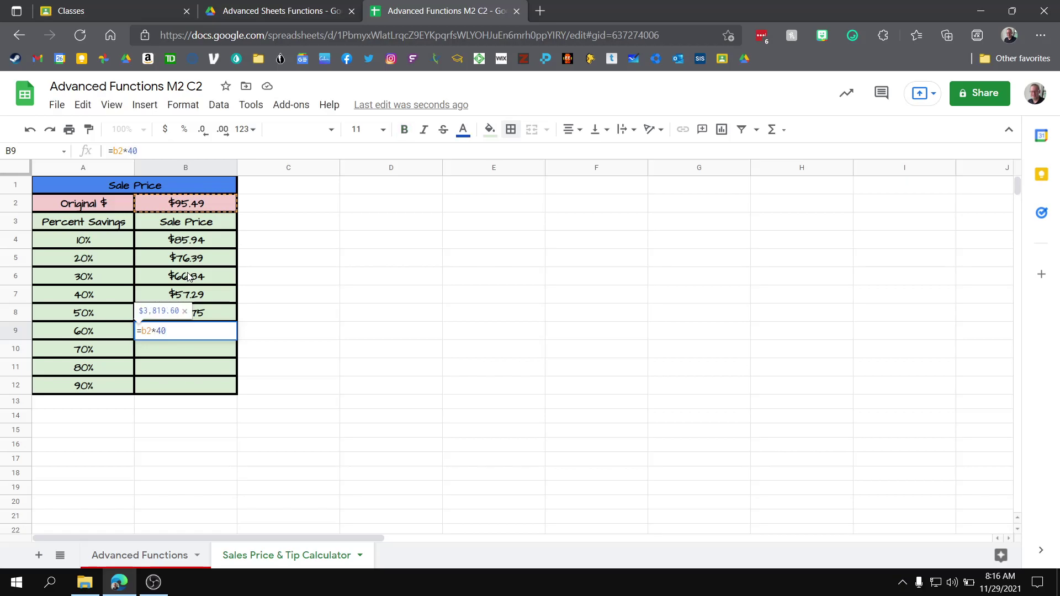
text(%)
key(Return)
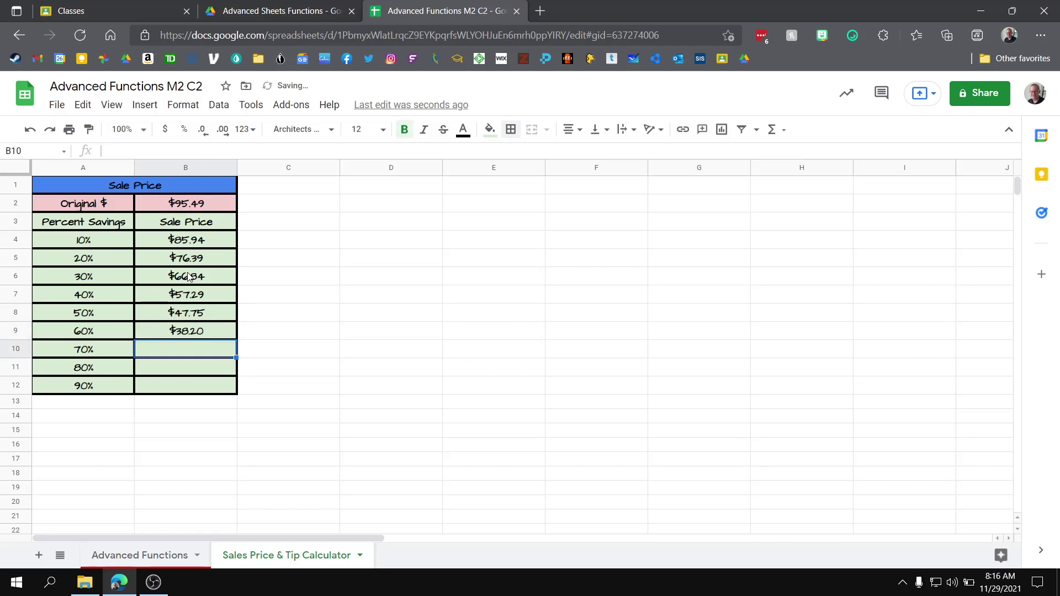
text(=b2)
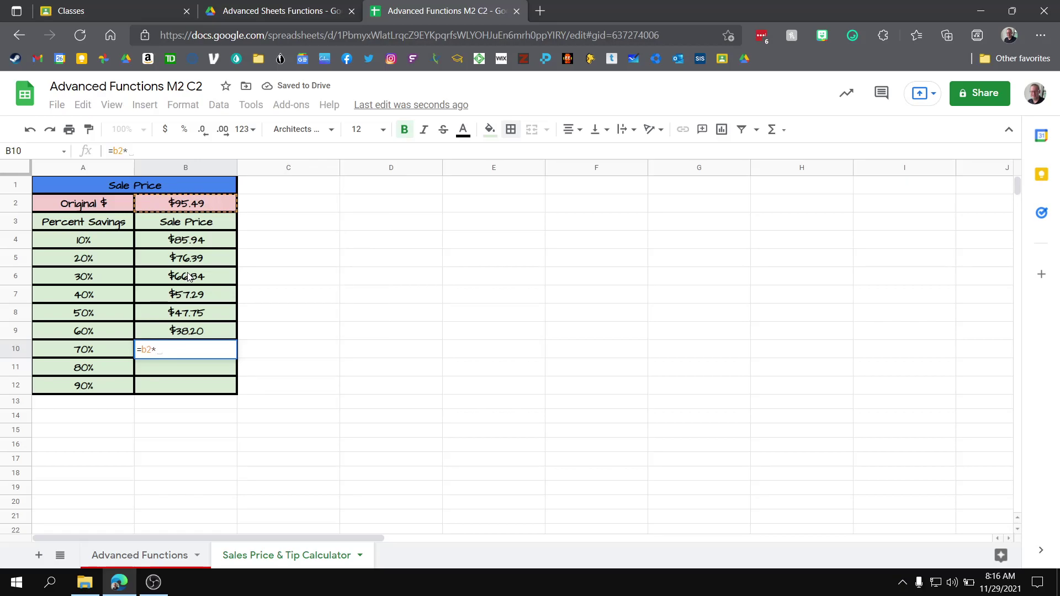
text(*30)
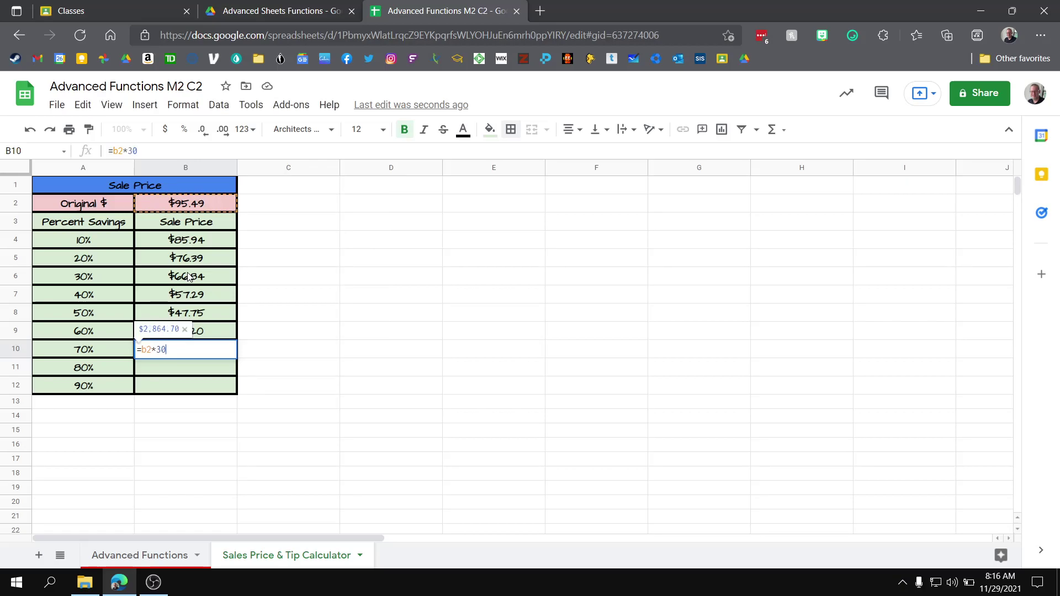
text(%)
key(Return)
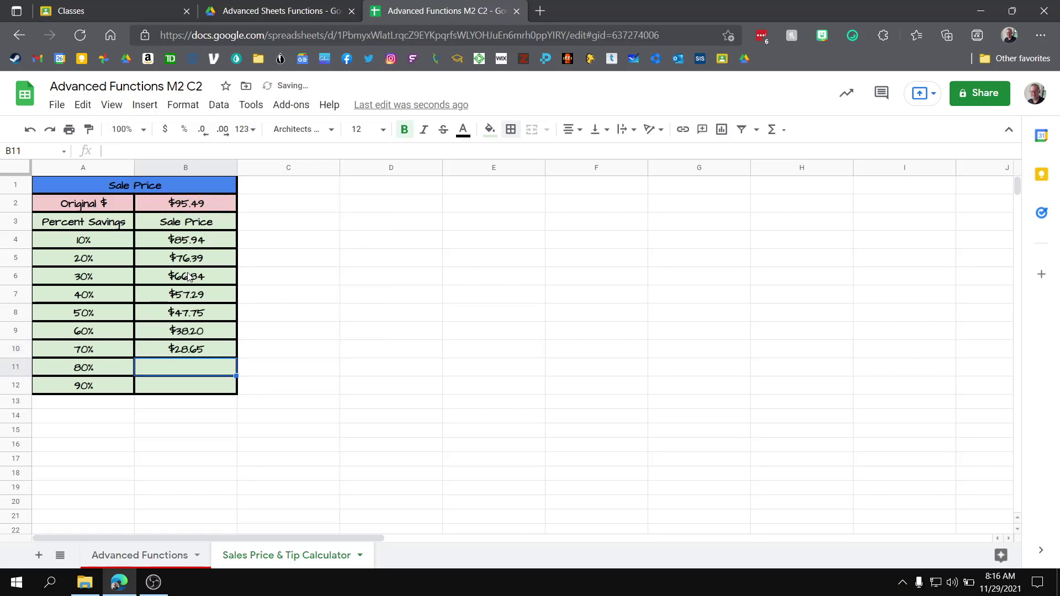
text(=)
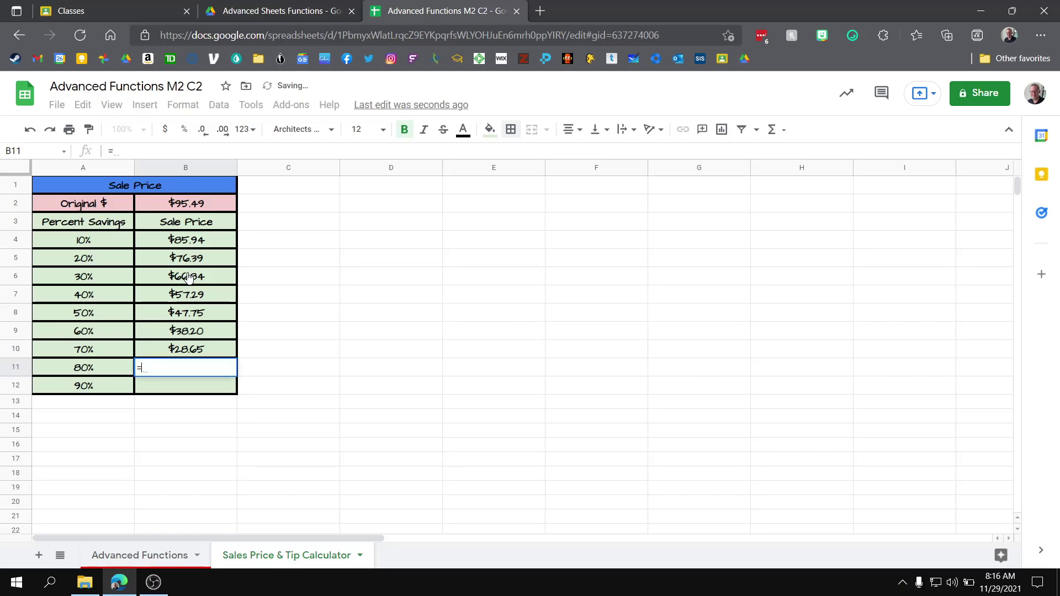
text(b2*)
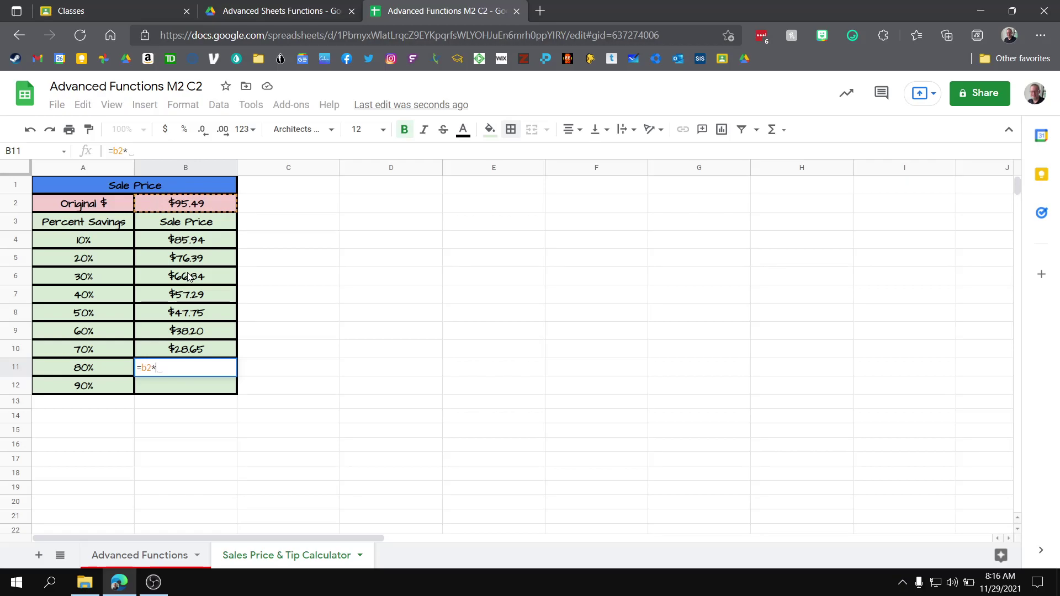
text(20%)
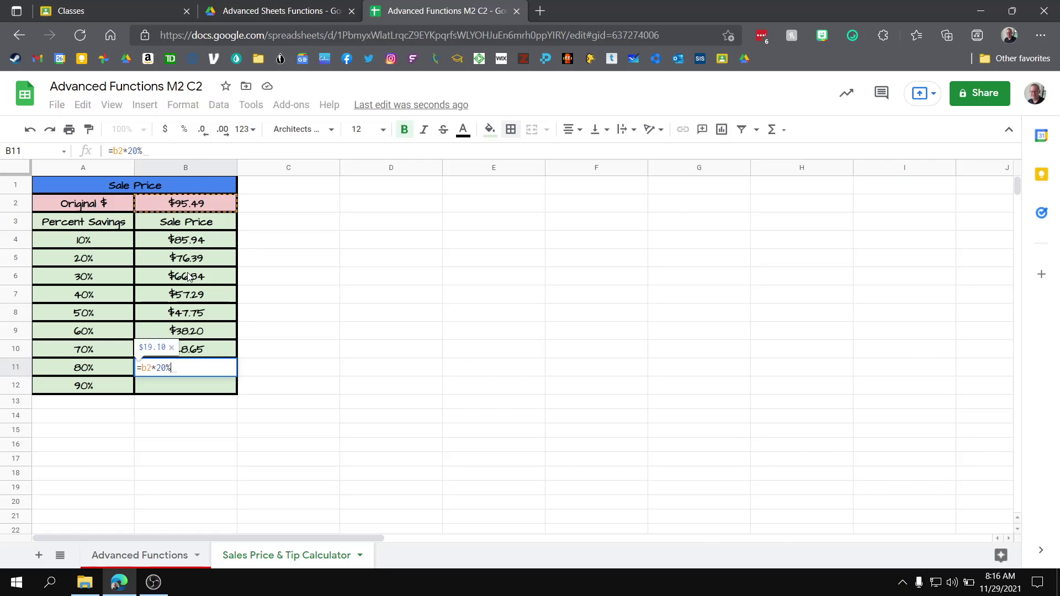
key(Return)
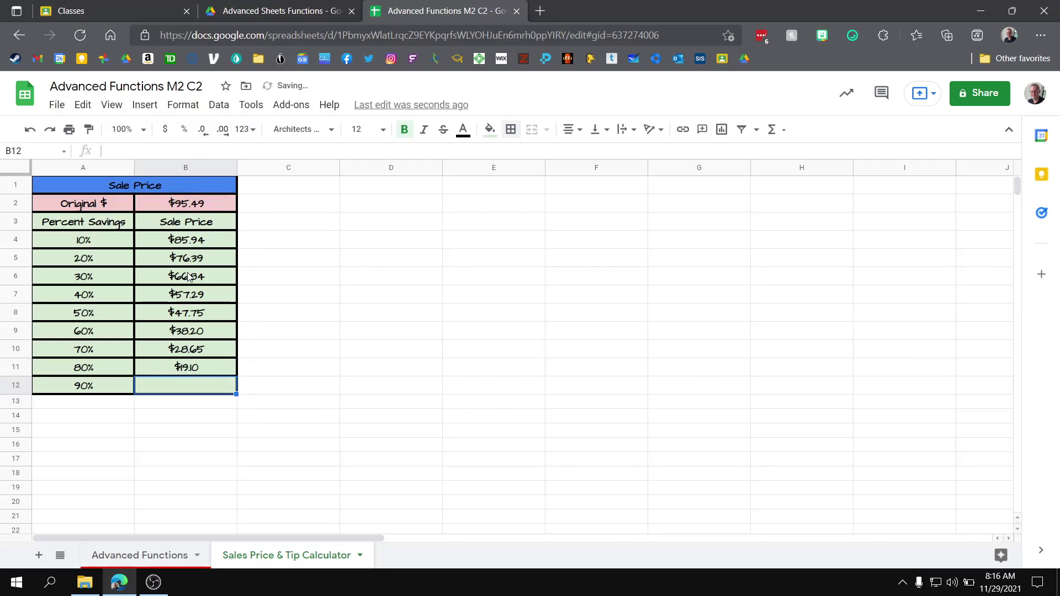
text(=b2)
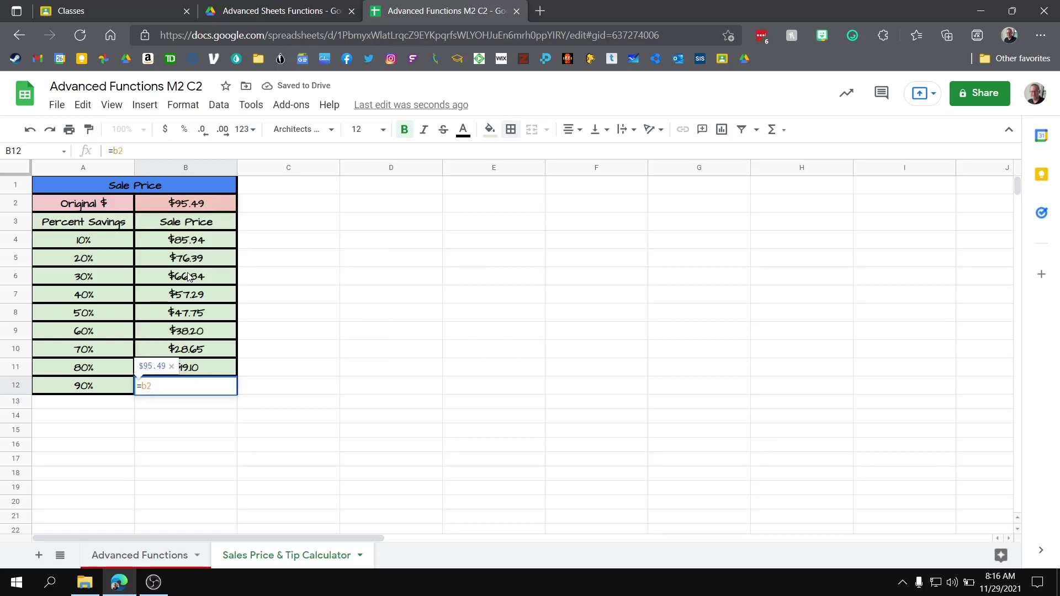
text(*)
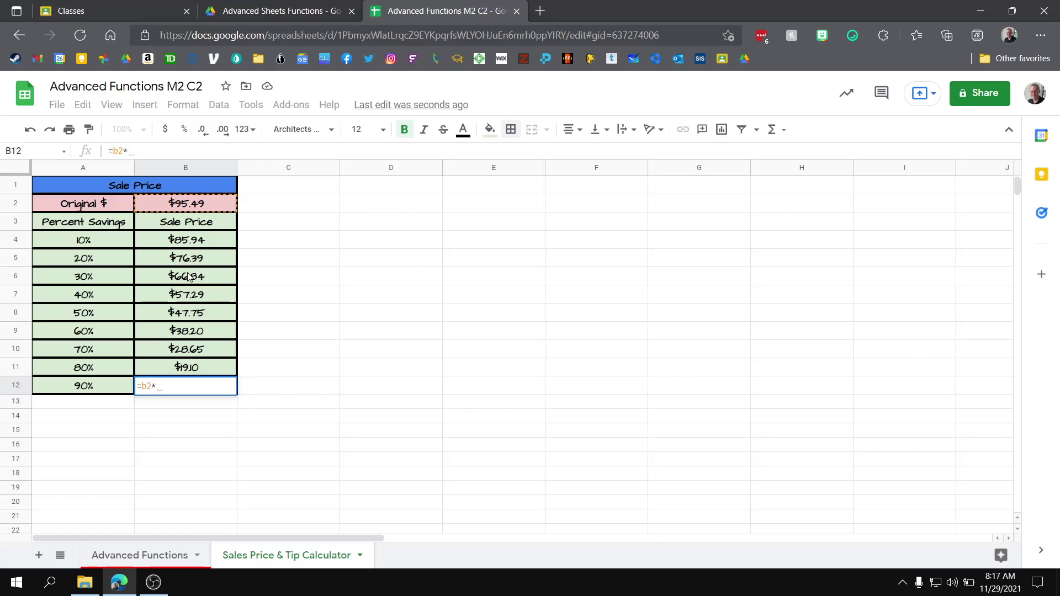
text(10%)
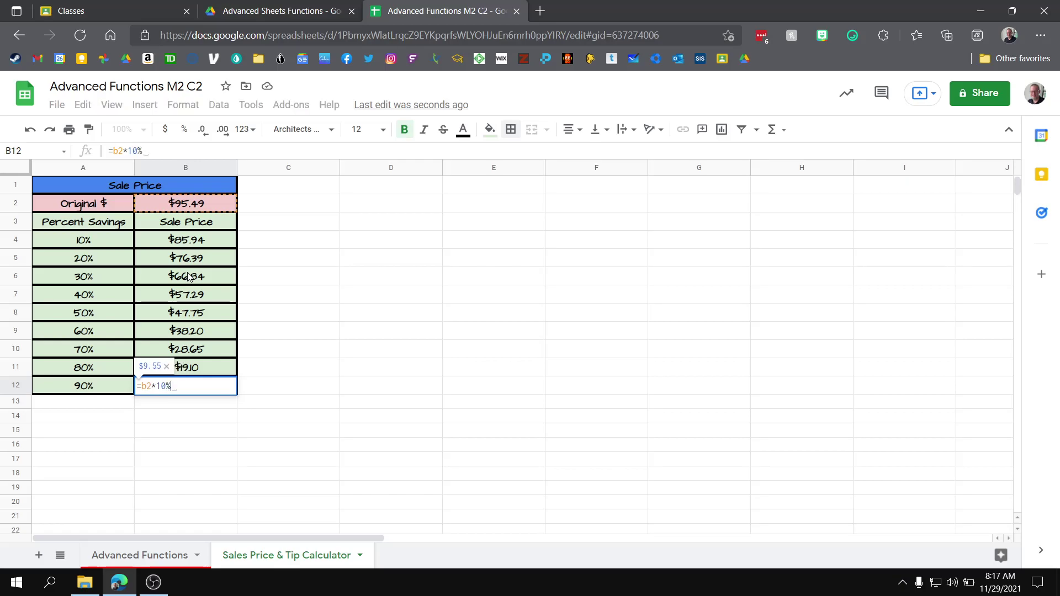
key(Return)
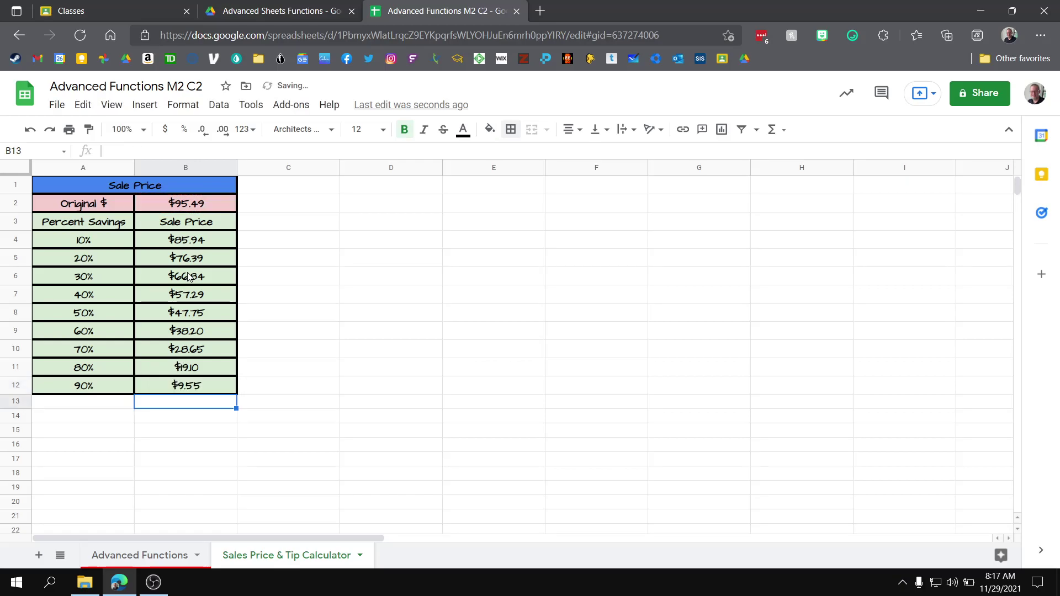
- Change the original price in B2 to $127.99 so the sale prices recalculate down to $12.80
click(193, 204)
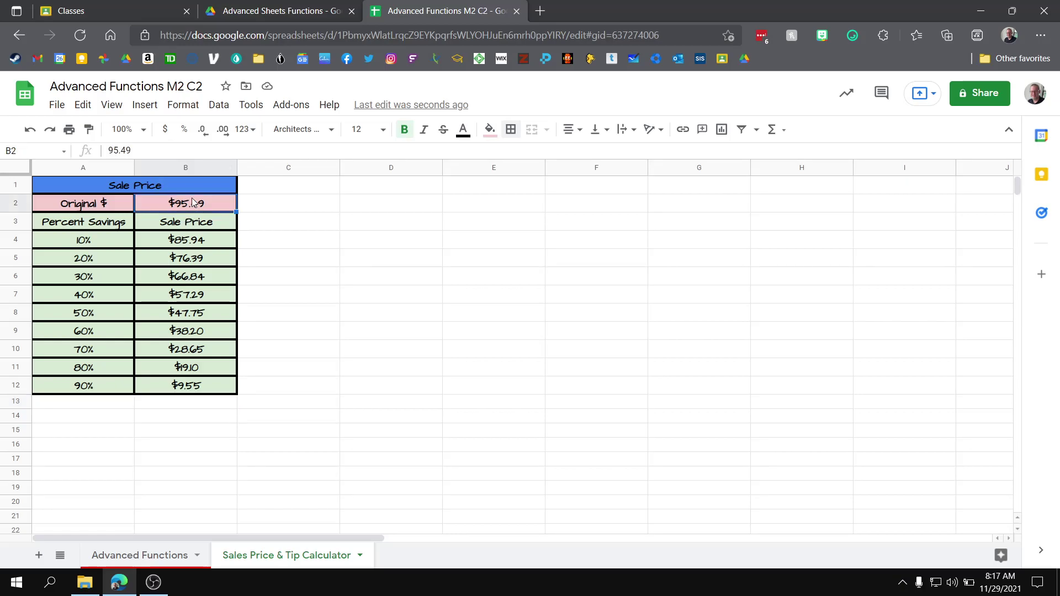
text(12)
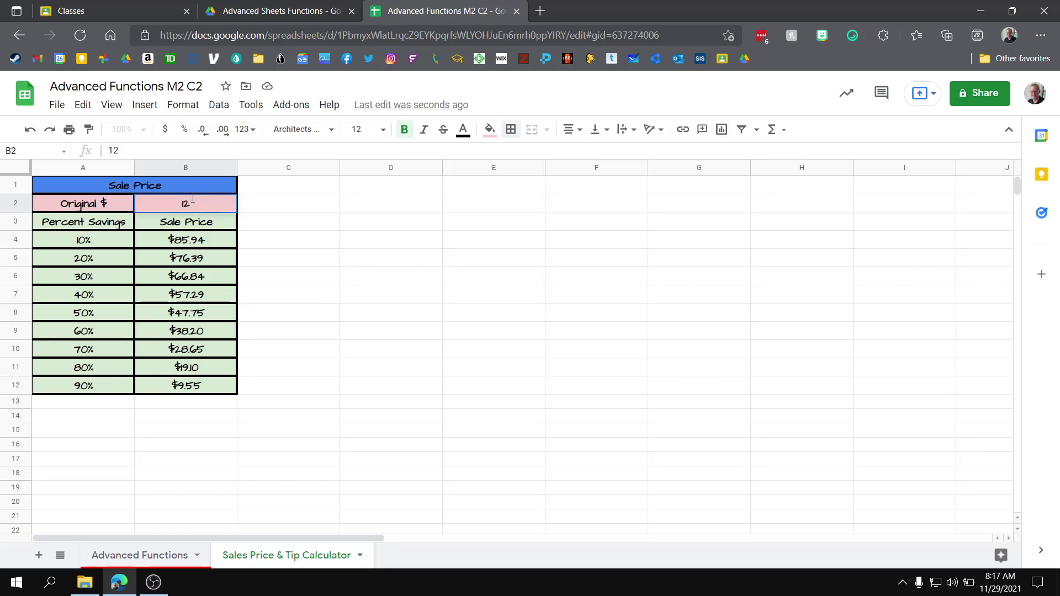
text(7.99)
key(Return)
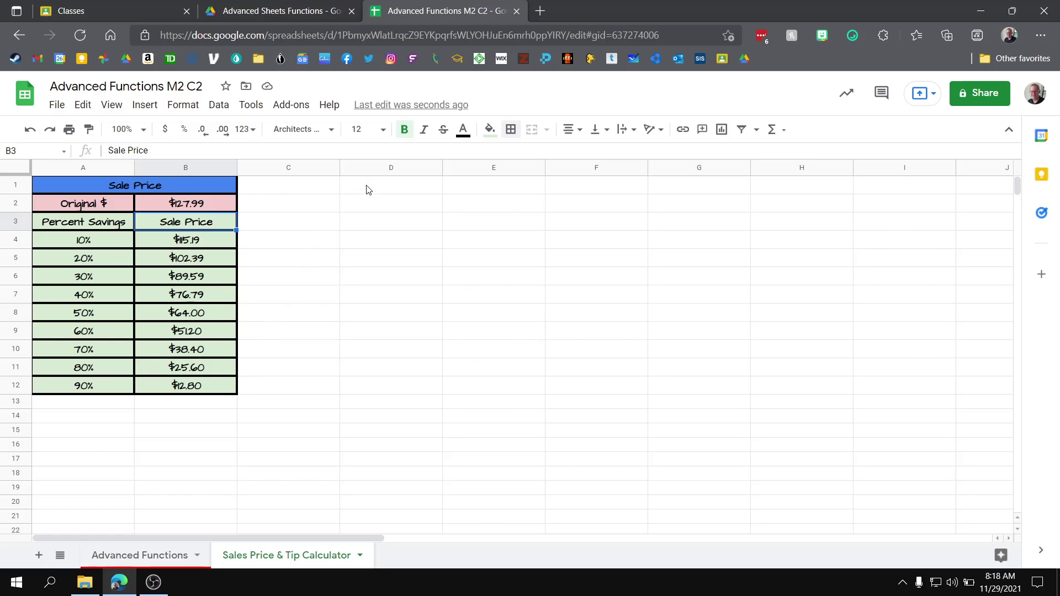
- Merge D1:F1 into a 'Tip Calculator' title cell and apply a fill colour to it
drag(368, 188, 559, 171)
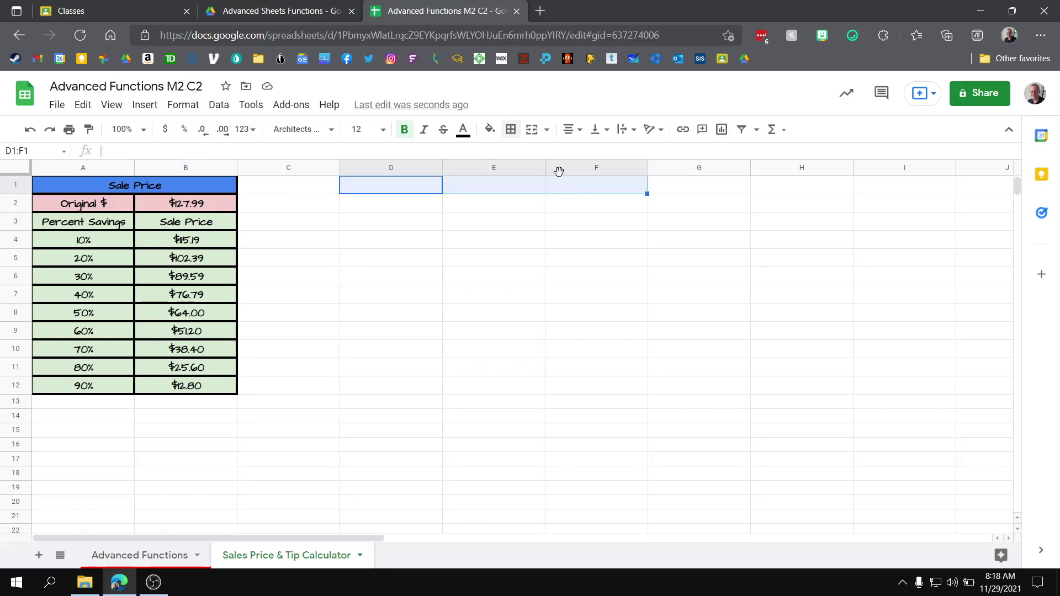
click(530, 132)
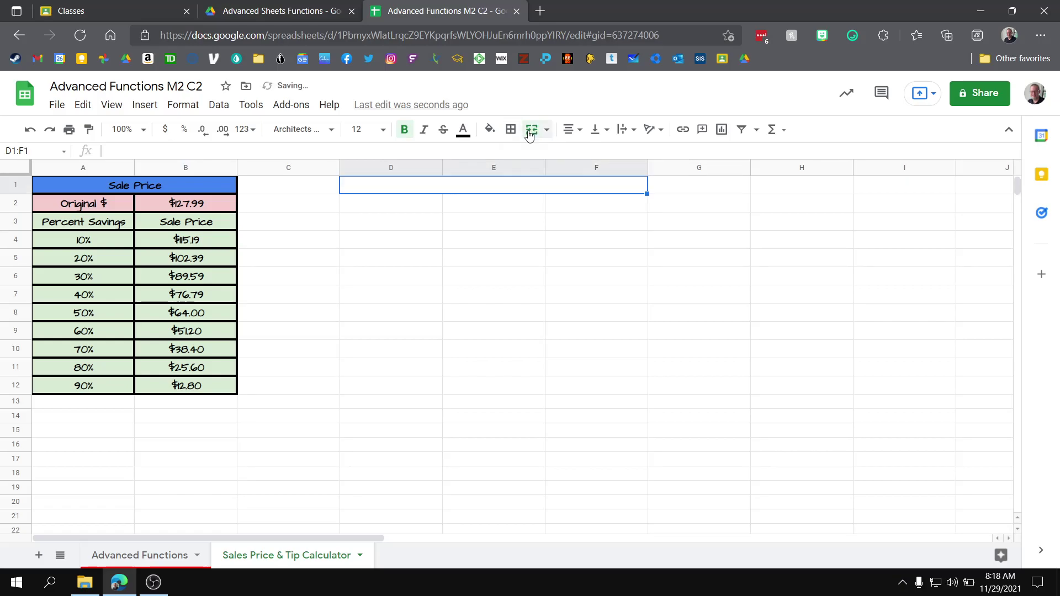
text(Tip Cal)
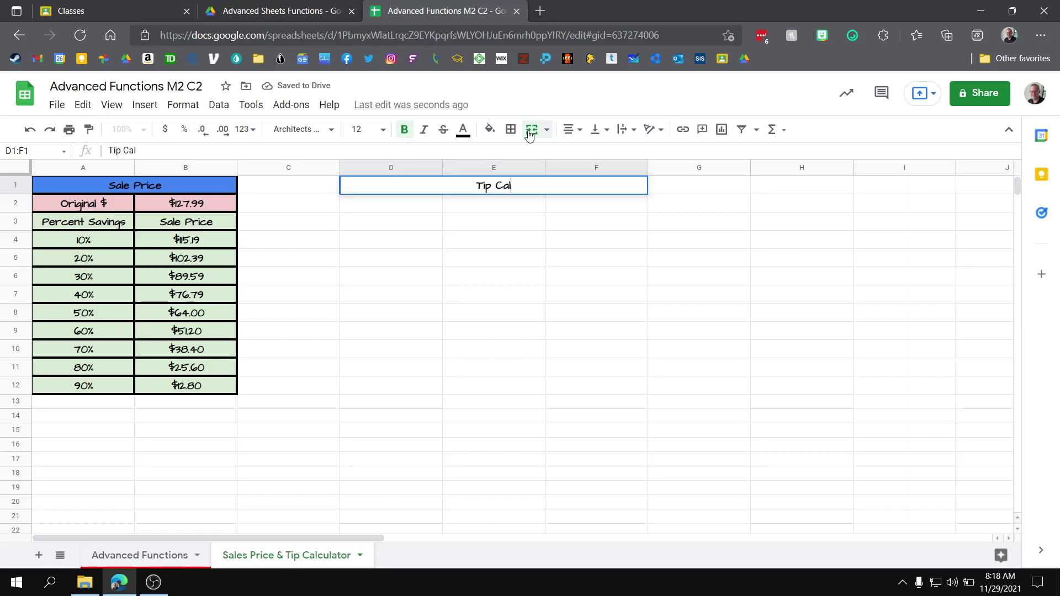
text(culator)
click(490, 131)
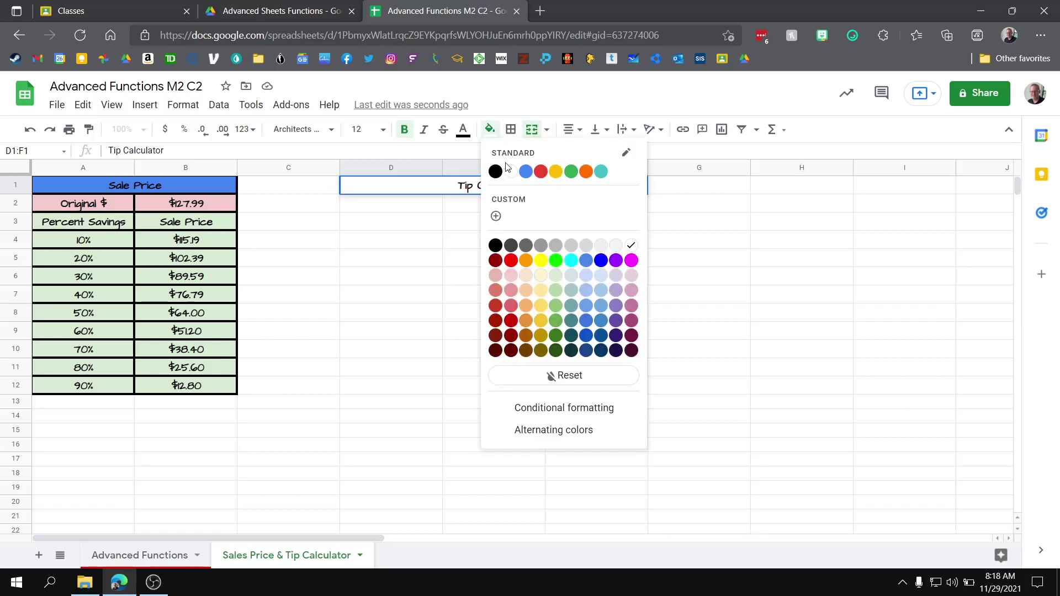
click(540, 172)
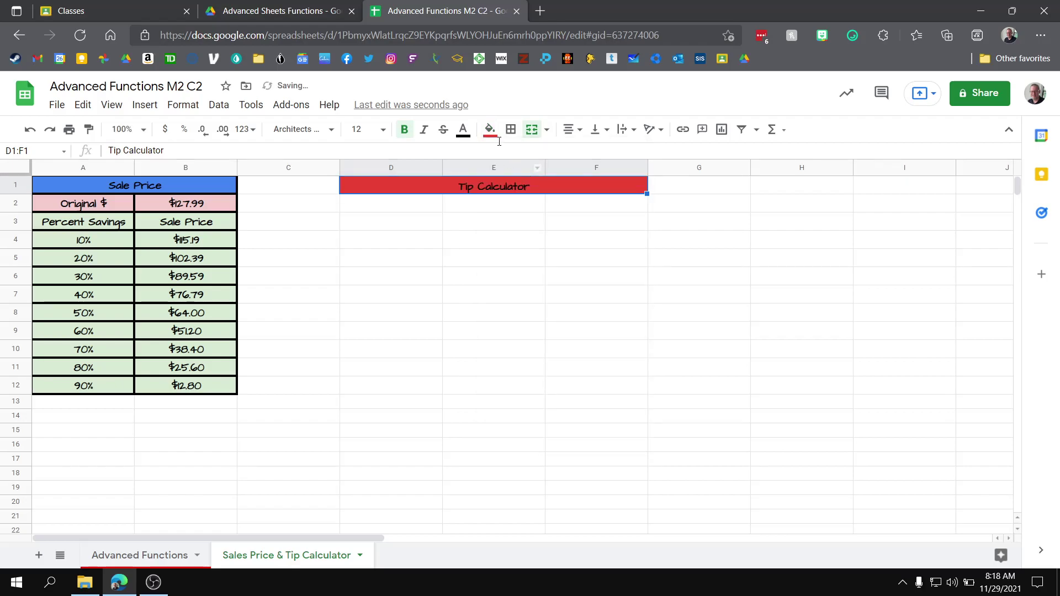
click(489, 130)
- Change the title fill to blue and label D2 'Bill'
click(525, 172)
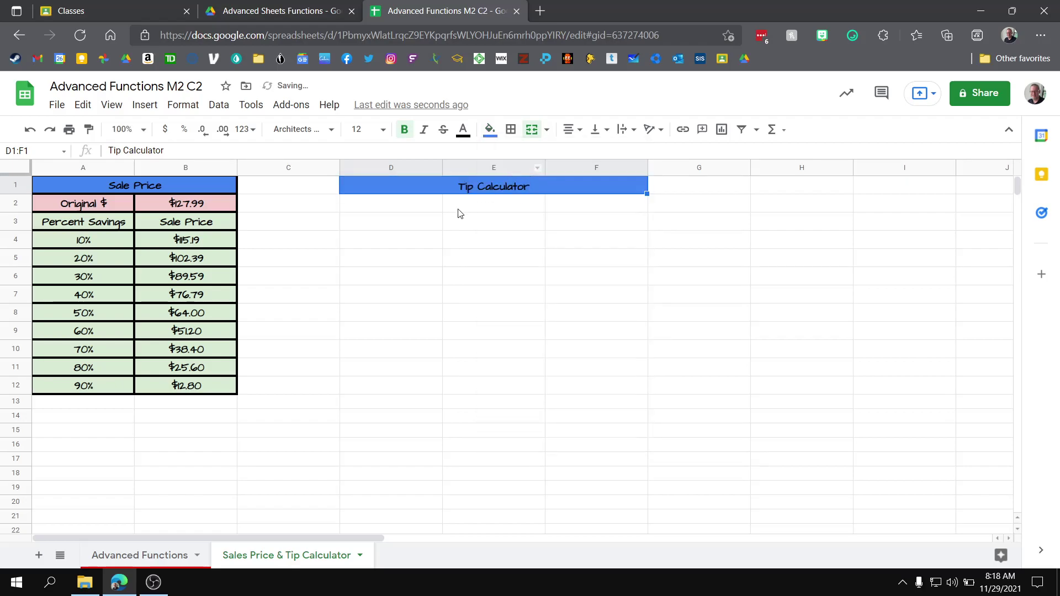
click(388, 207)
text(Bill)
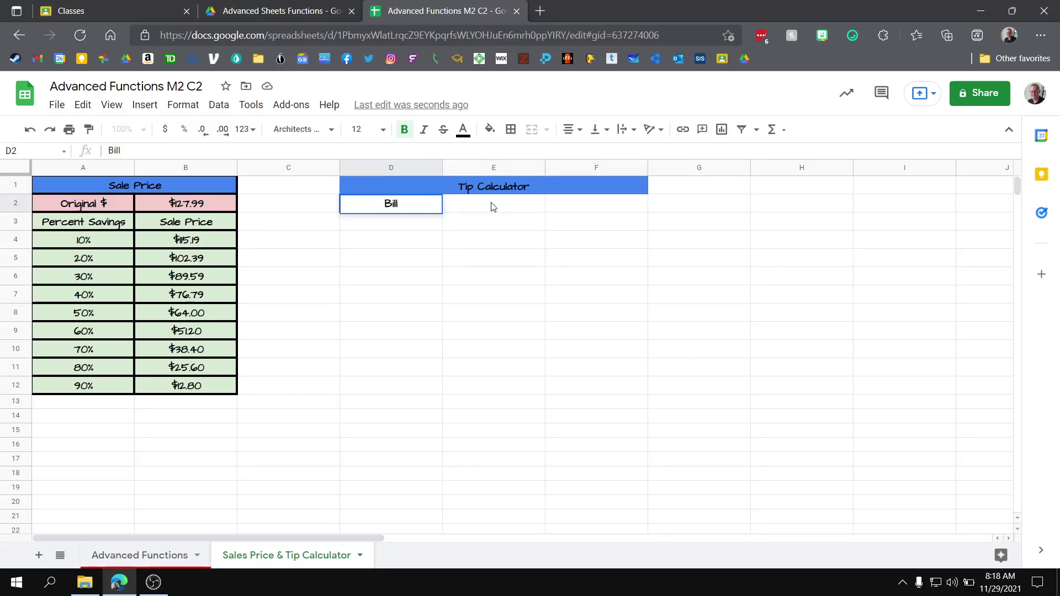
- Merge E2:F2 and enter the bill amount $42.55
drag(493, 207, 563, 206)
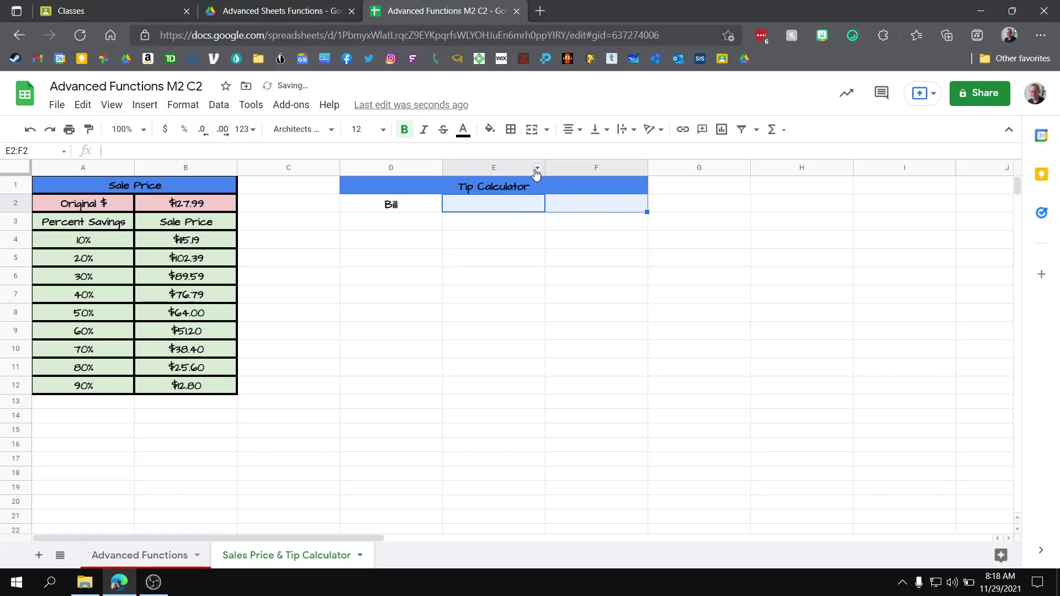
click(531, 129)
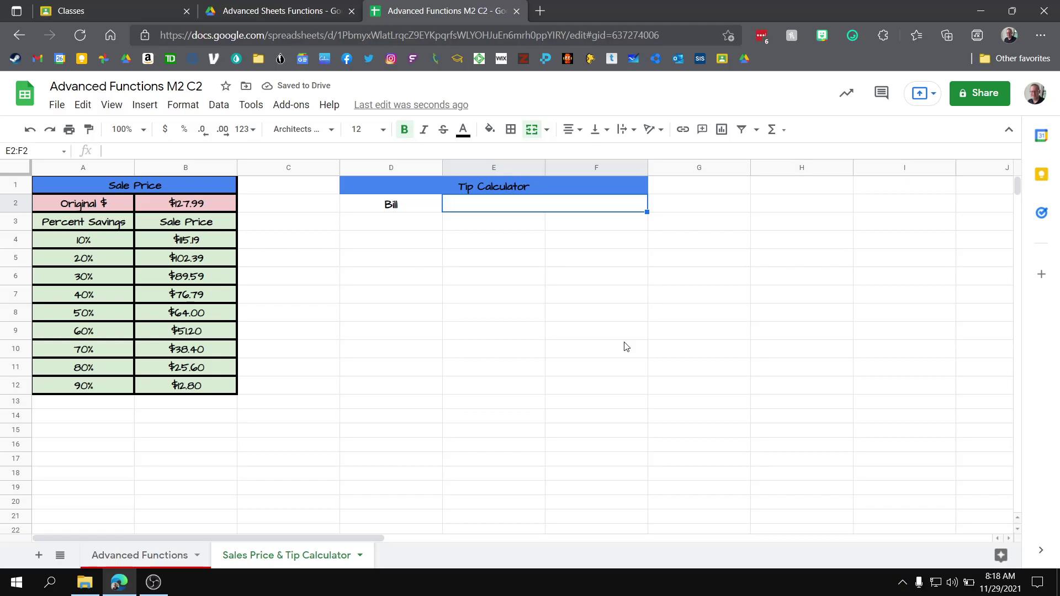
text($)
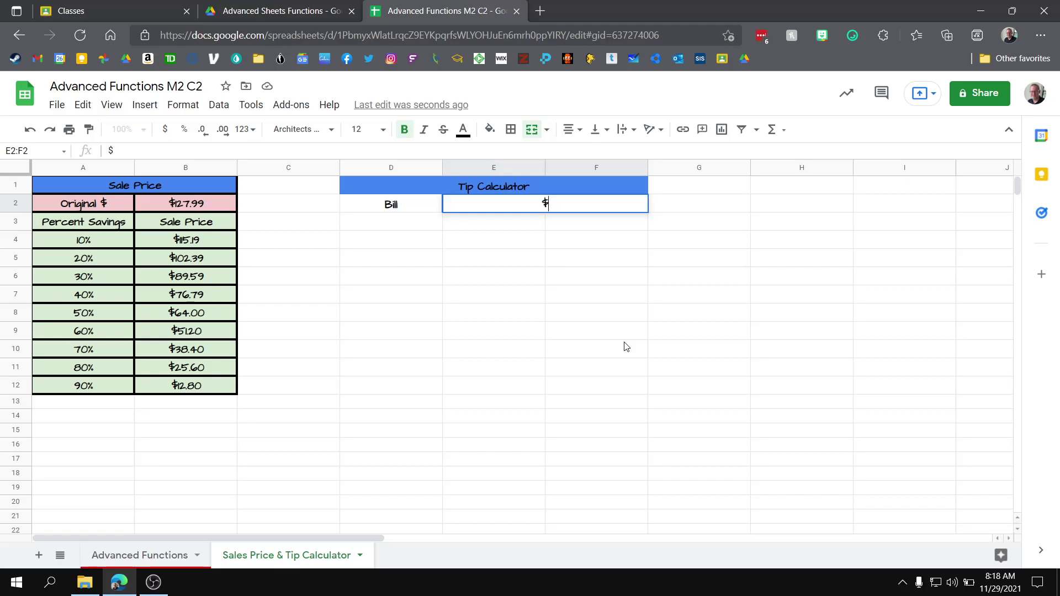
text(42.55)
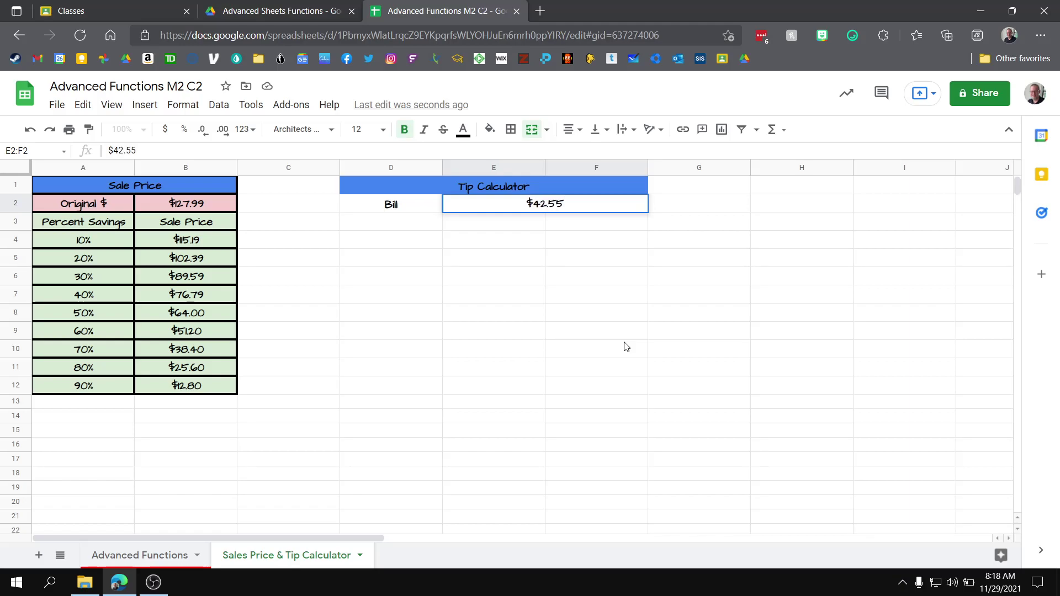
key(Return)
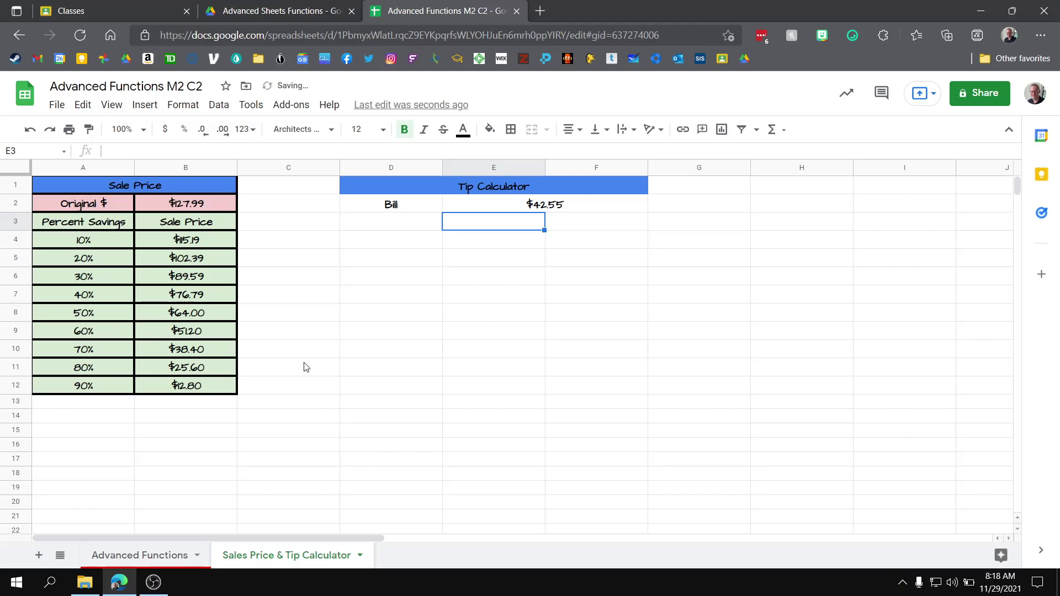
- Enter the heading 'Tip Percent' in D3
click(400, 231)
text(Tip Per)
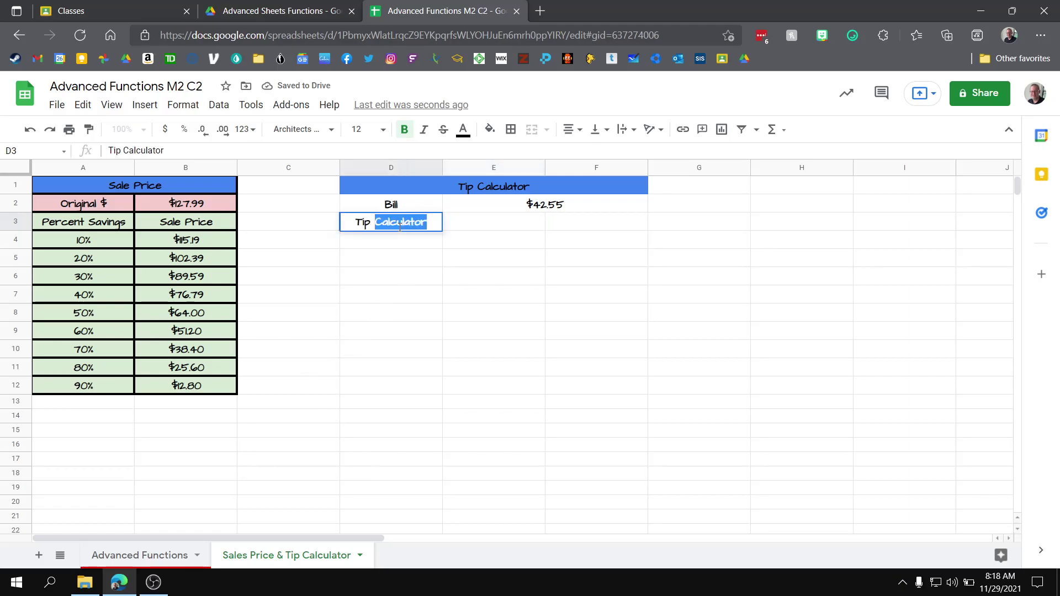
text(cent)
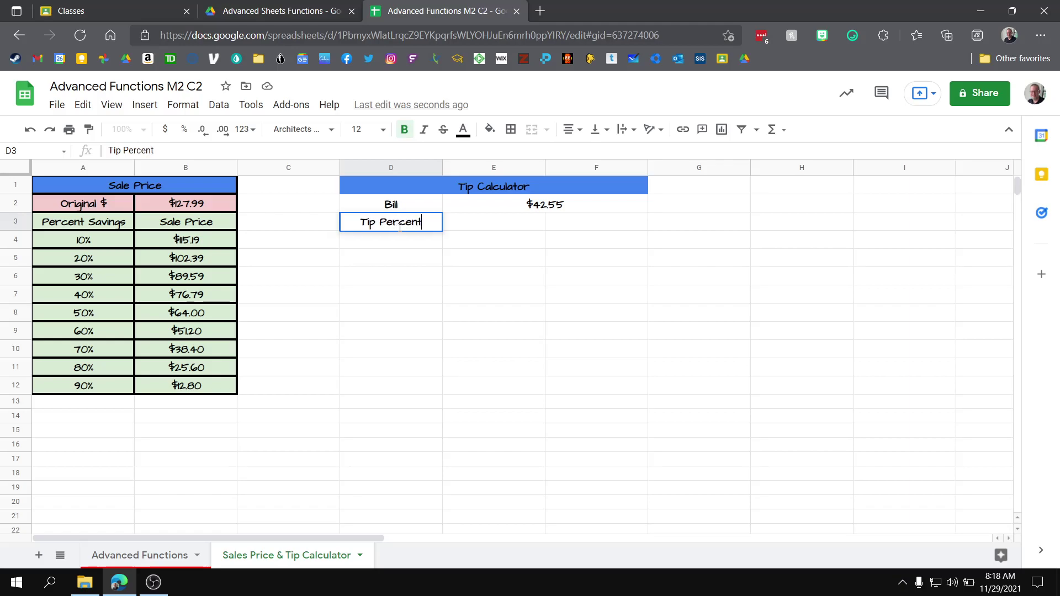
key(Return)
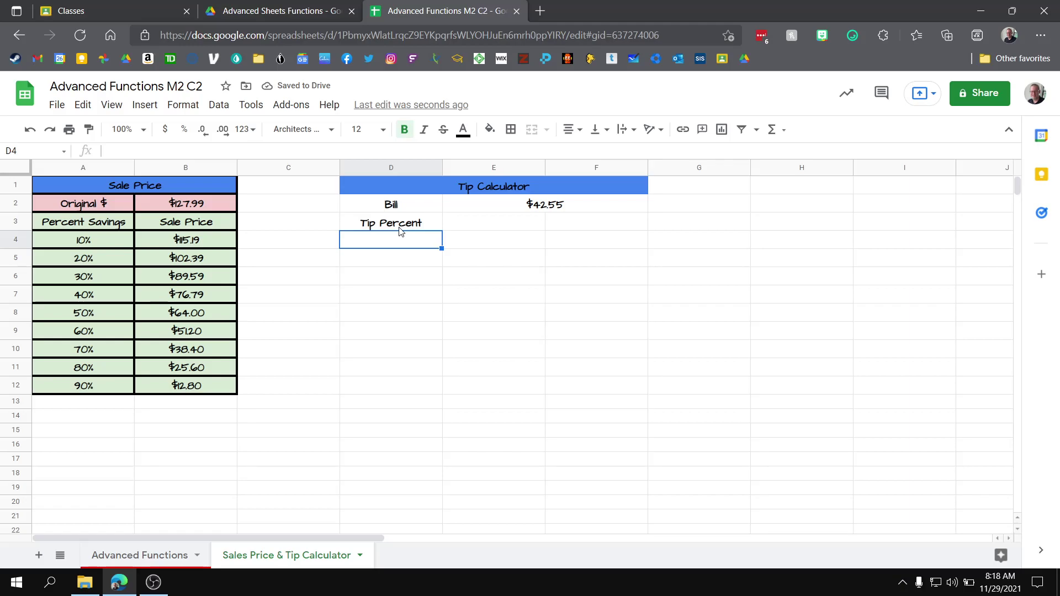
- List the tip rates 10%, 15%, 18%, 20% and 25% down D4:D8
text(10%)
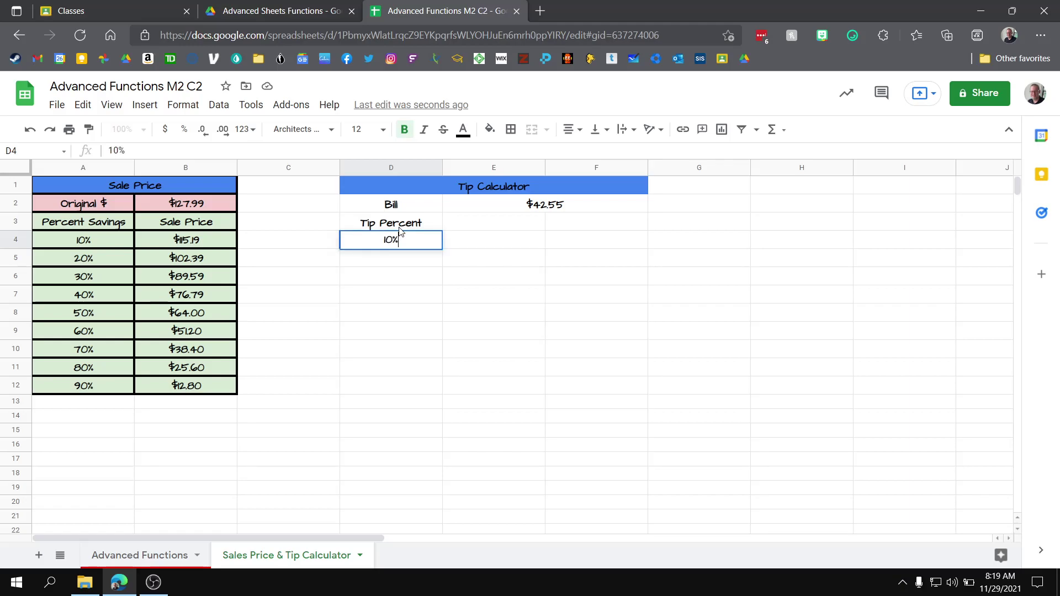
key(Return)
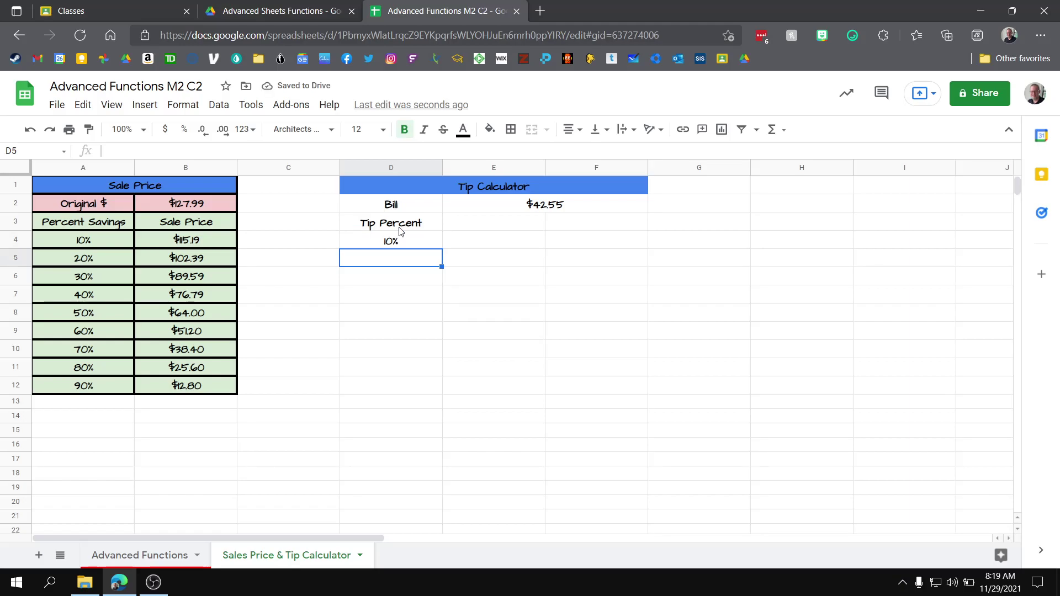
text(15%)
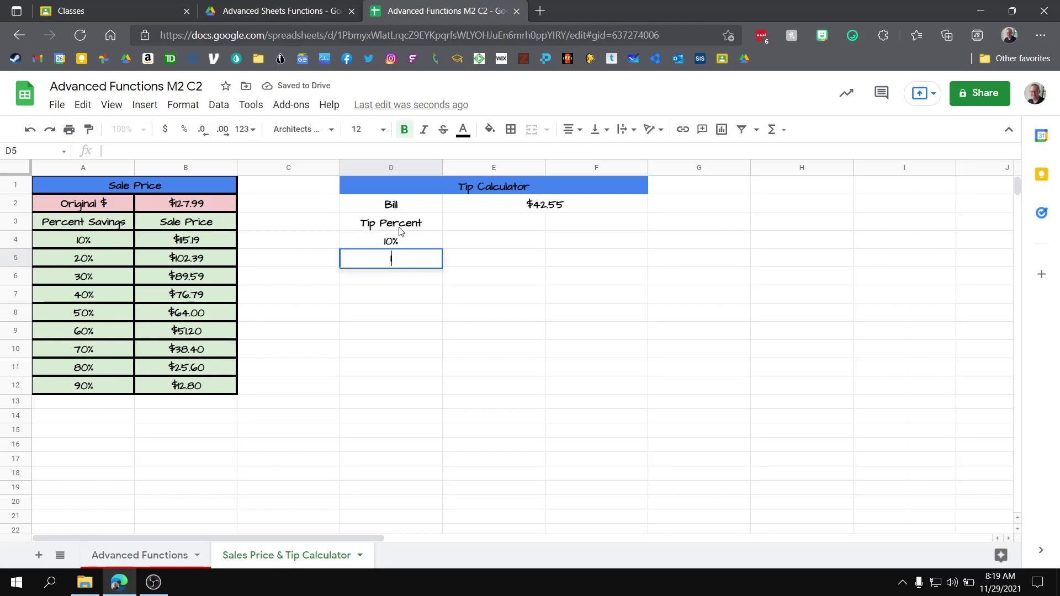
key(Return)
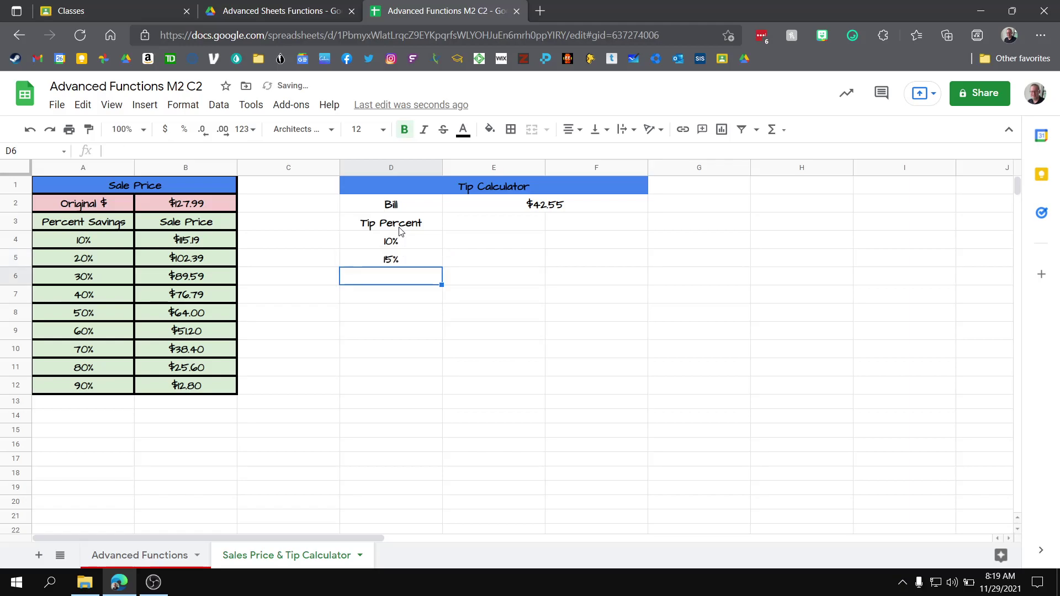
text(18)
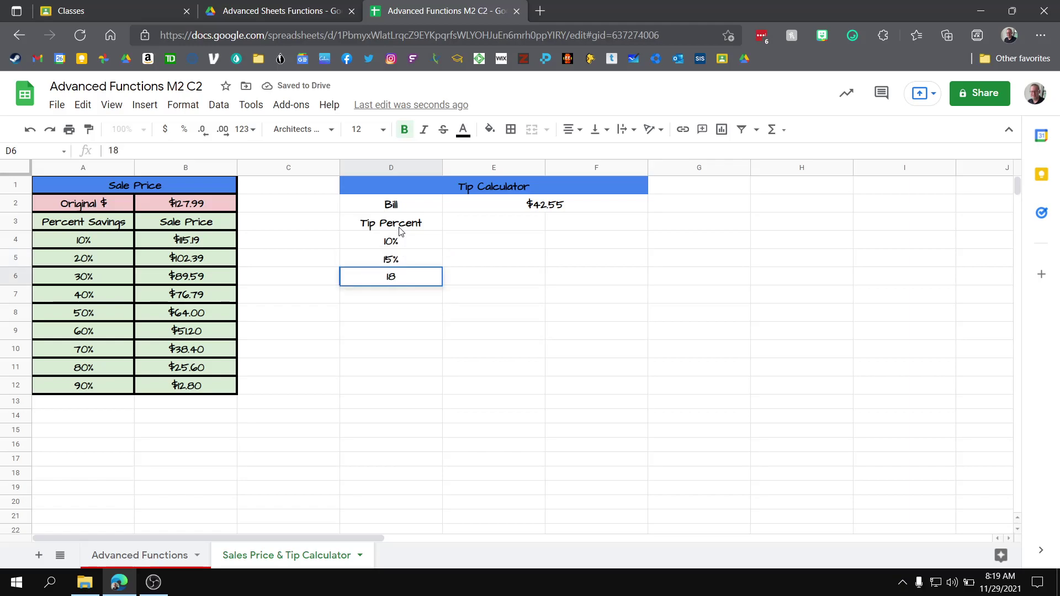
text(%)
key(Return)
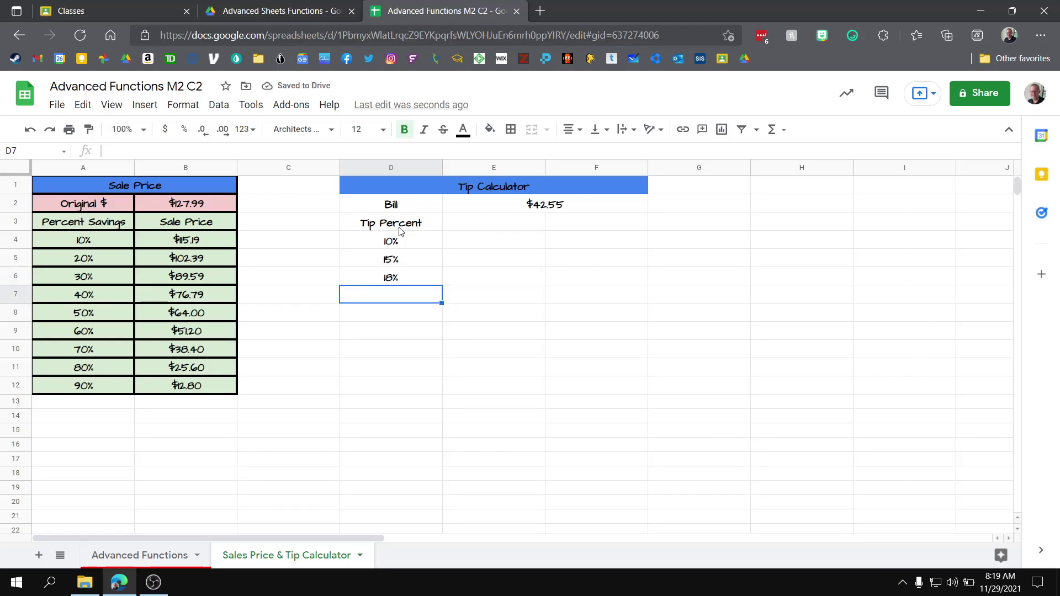
text(20)
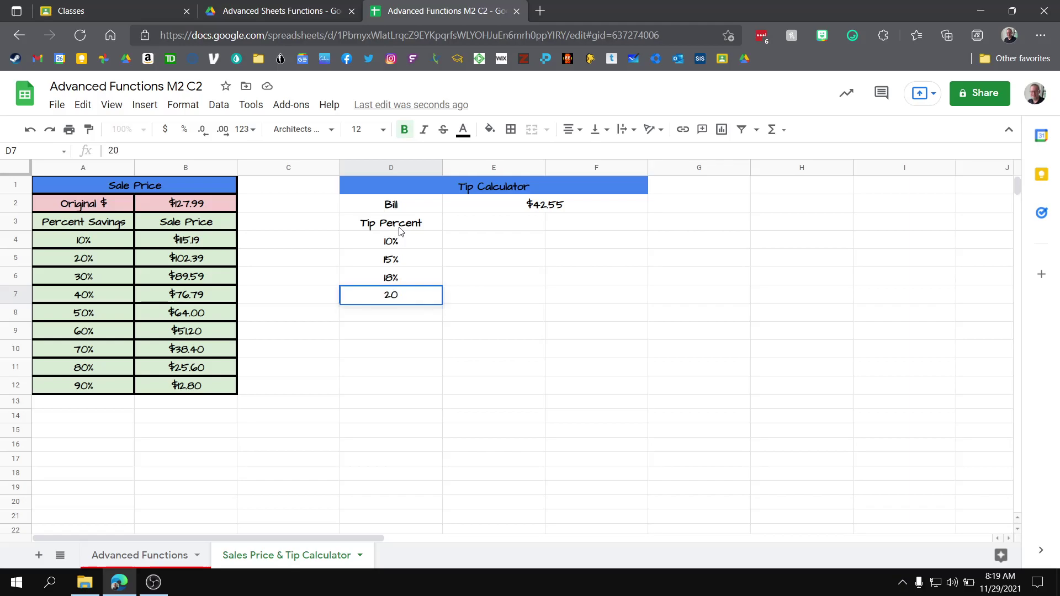
text(%)
key(Return)
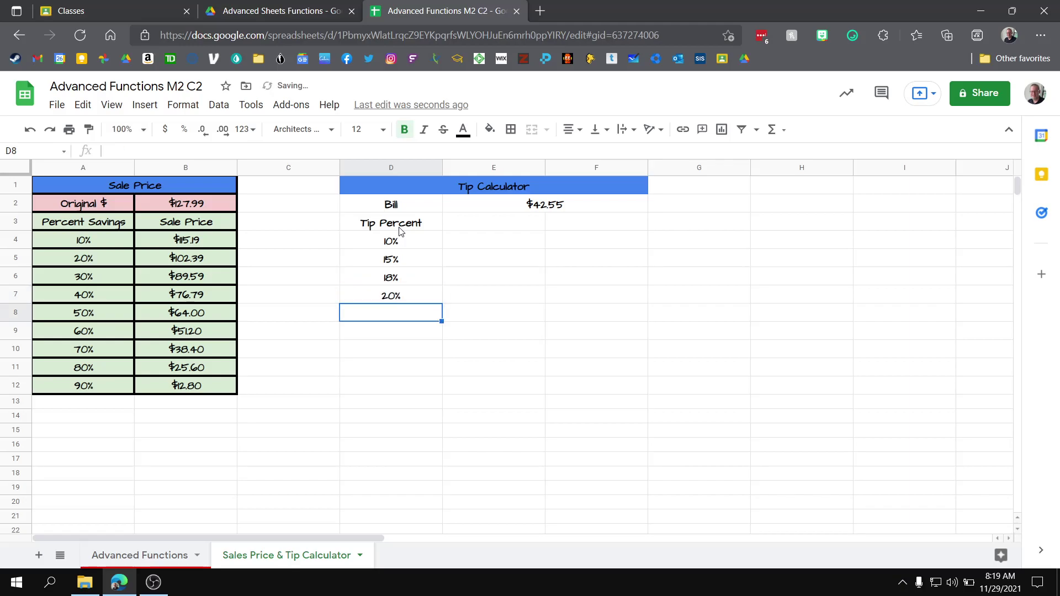
text(25%)
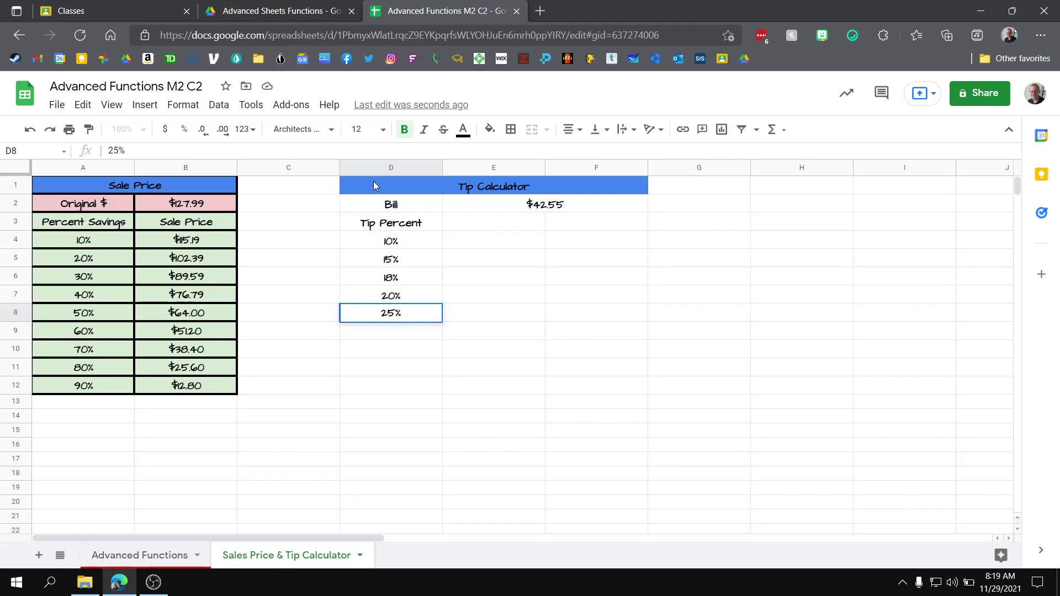
- Add borders around every cell of the calculator block D1:F8
drag(373, 181, 610, 315)
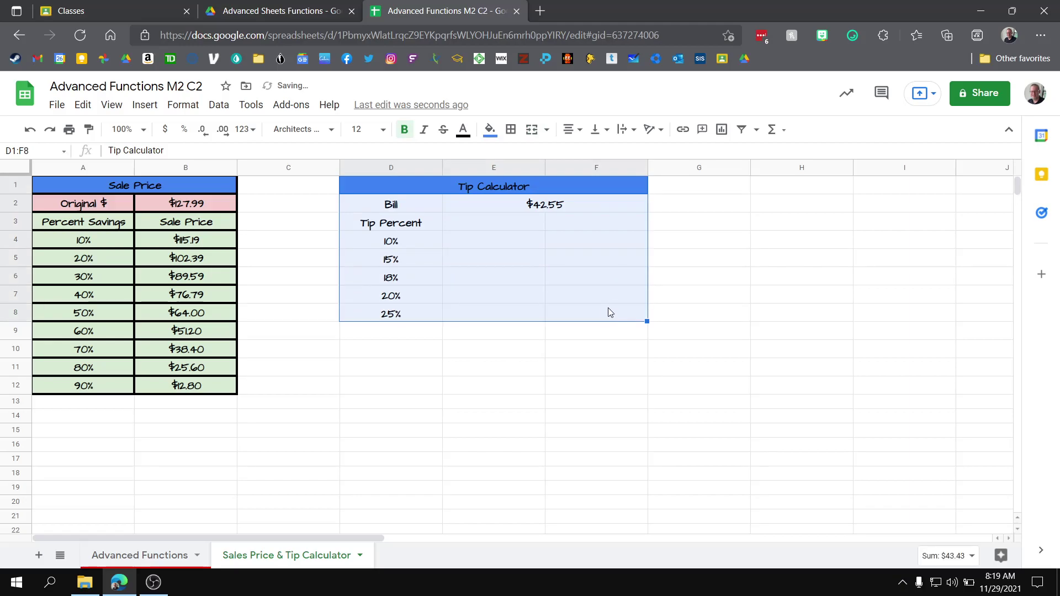
click(510, 129)
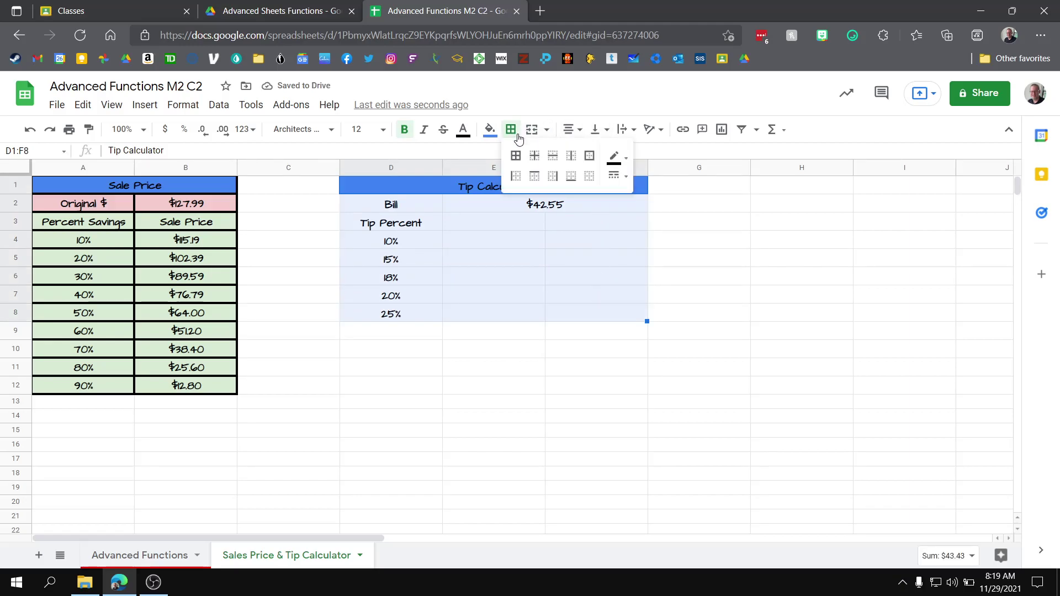
click(516, 157)
click(596, 460)
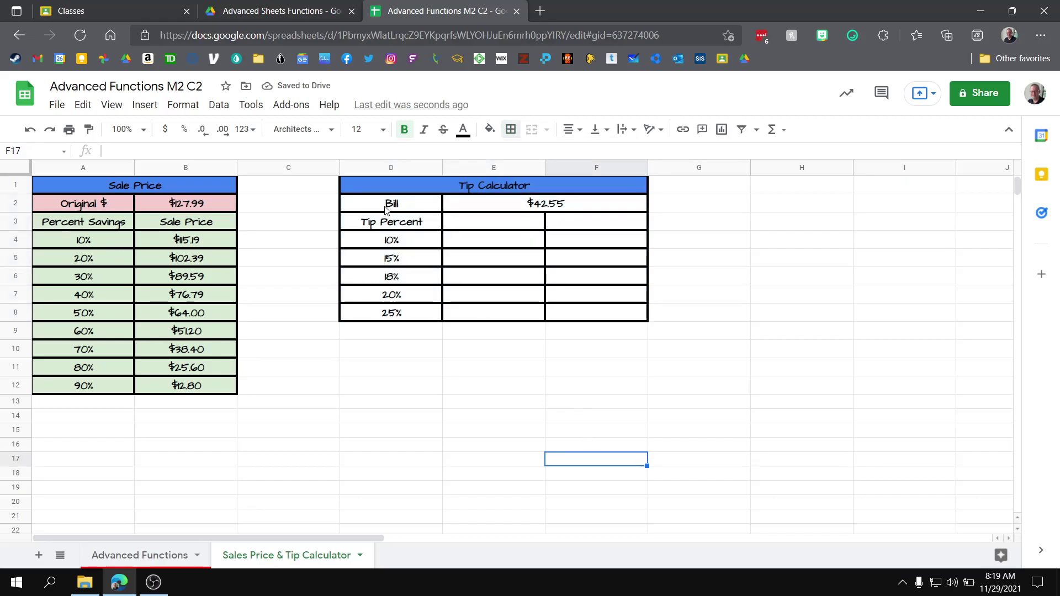
- Fill the Bill row D2:F2 with light pink
drag(385, 209, 466, 214)
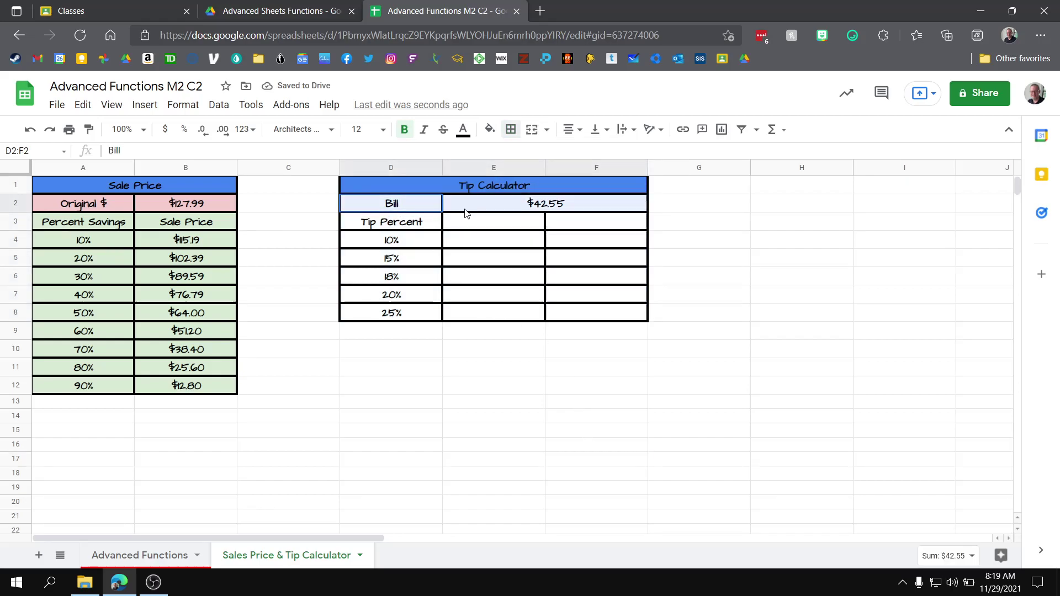
click(488, 133)
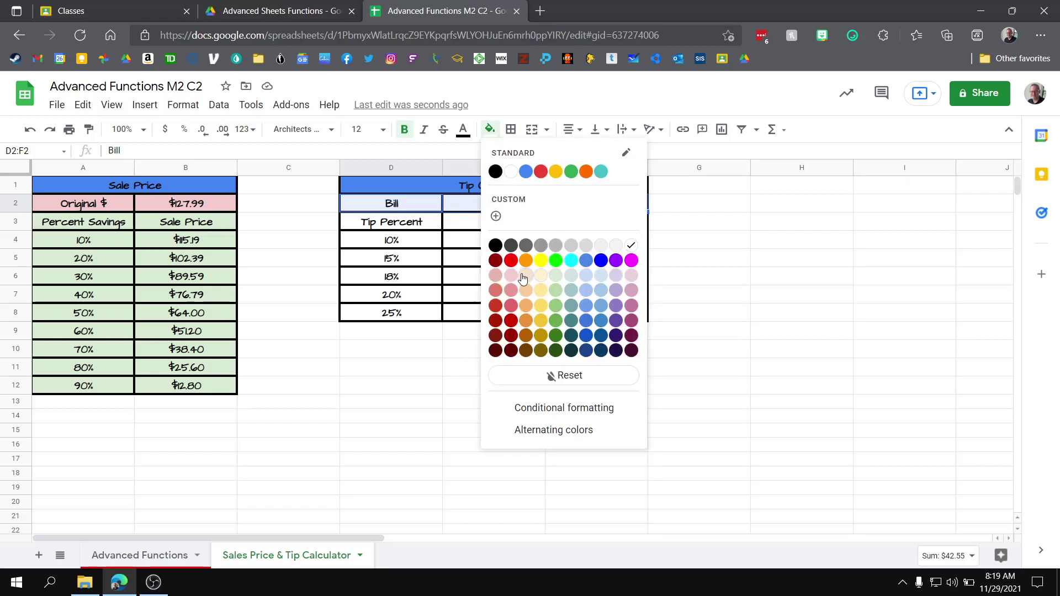
click(515, 279)
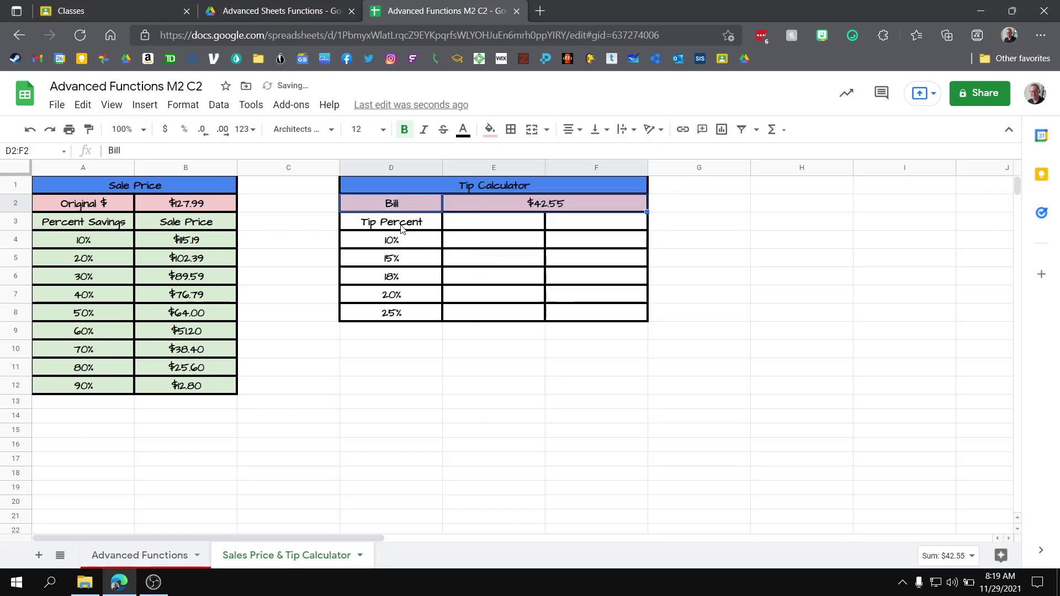
- Add the headings 'Tip Amount' in E3 and 'Total Bill' in F3
click(456, 225)
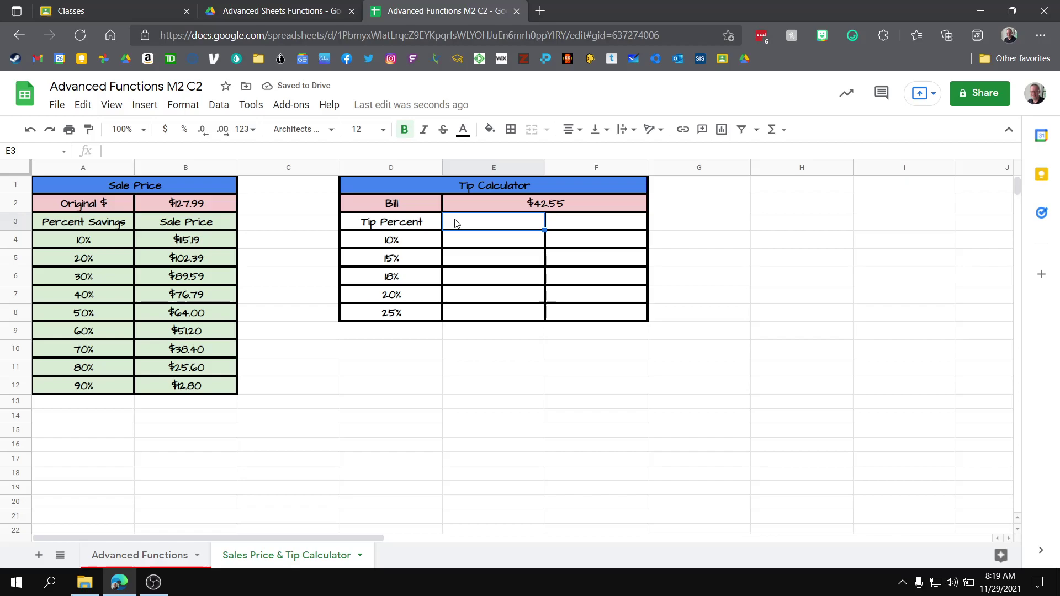
text(Tip Am)
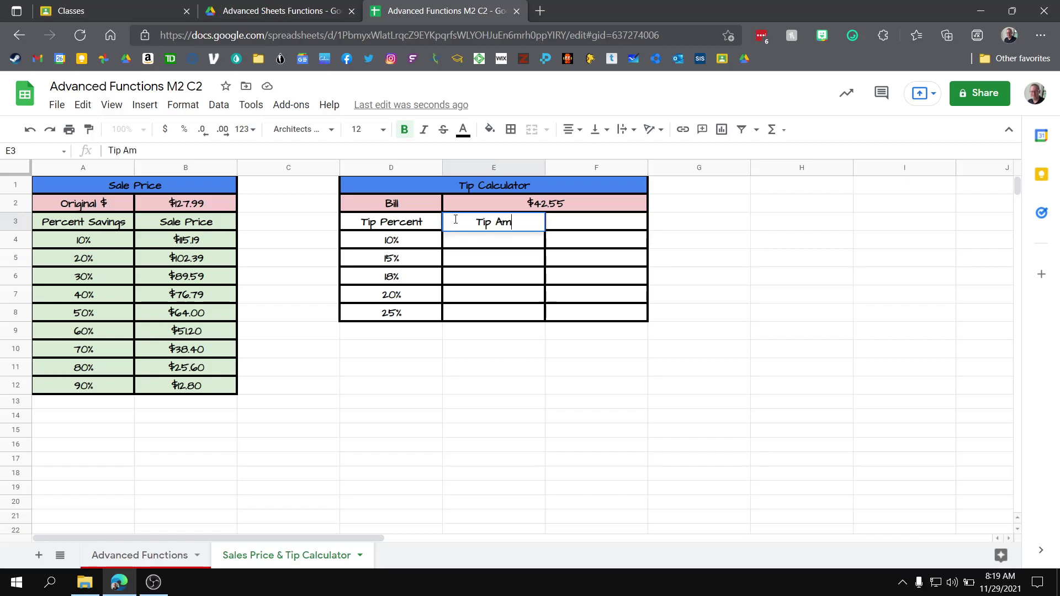
text(ount)
key(Tab)
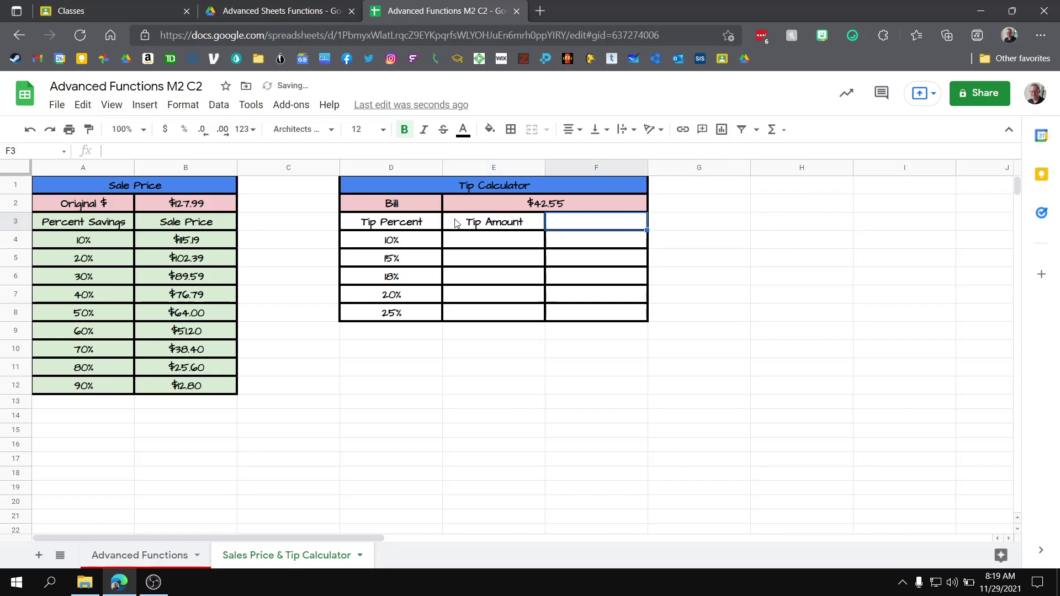
text(Total Bill)
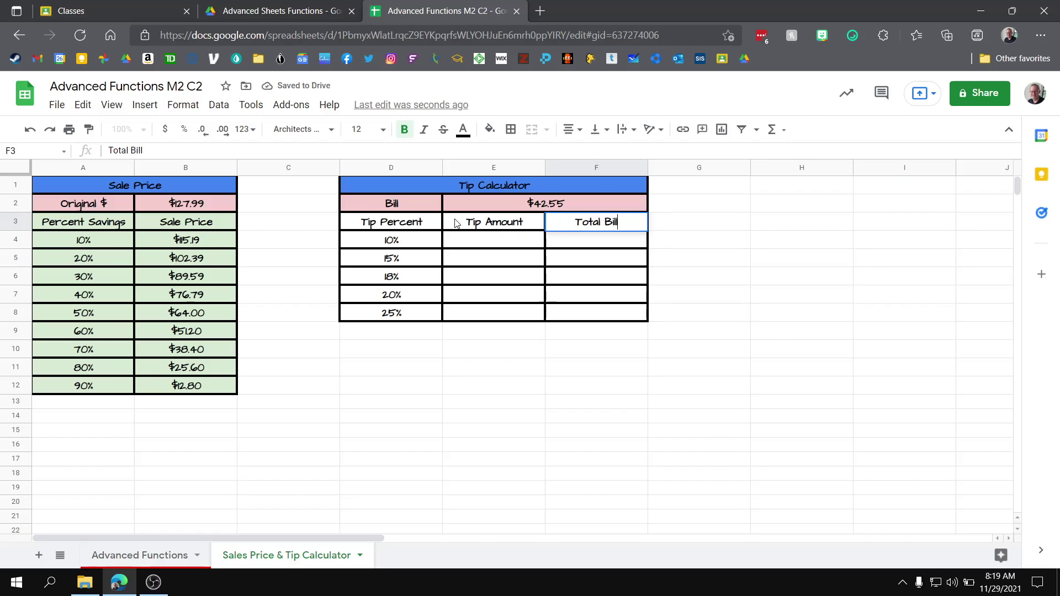
key(Return)
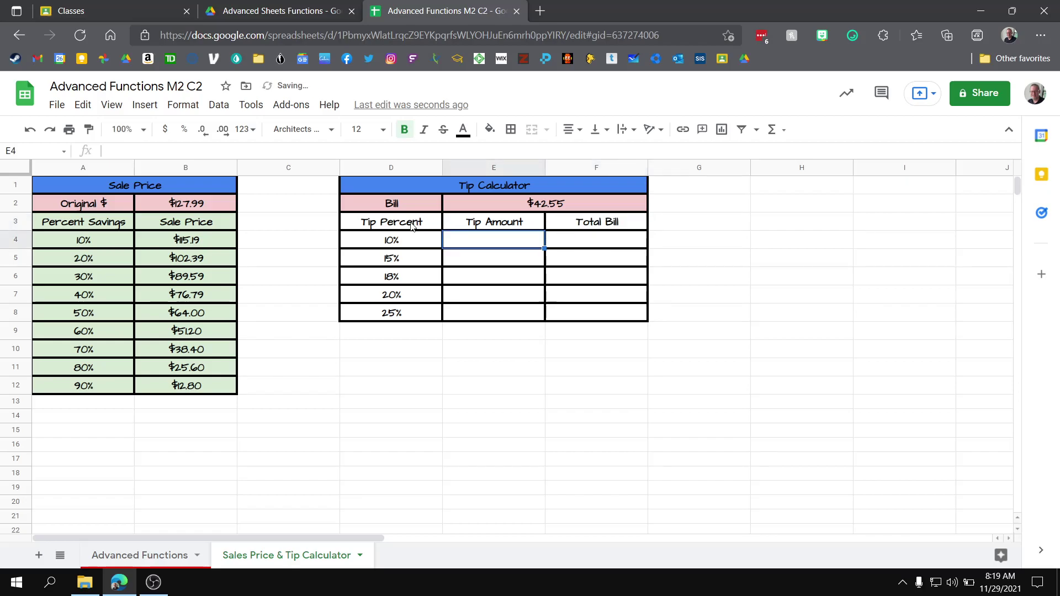
- Give the tip table cells D3:F8 a light green fill
drag(391, 222, 601, 314)
click(489, 129)
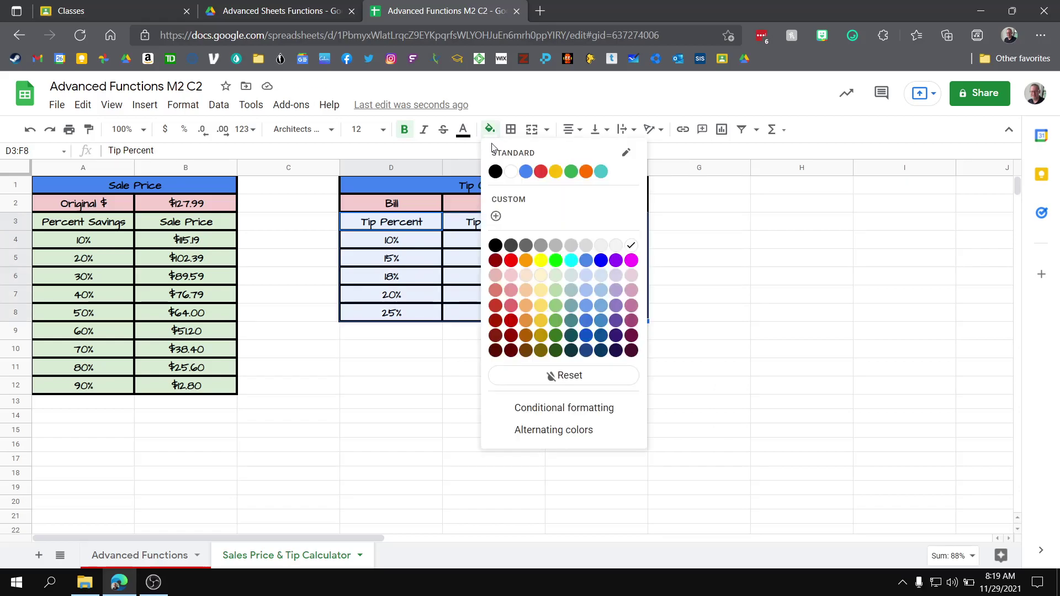
click(555, 276)
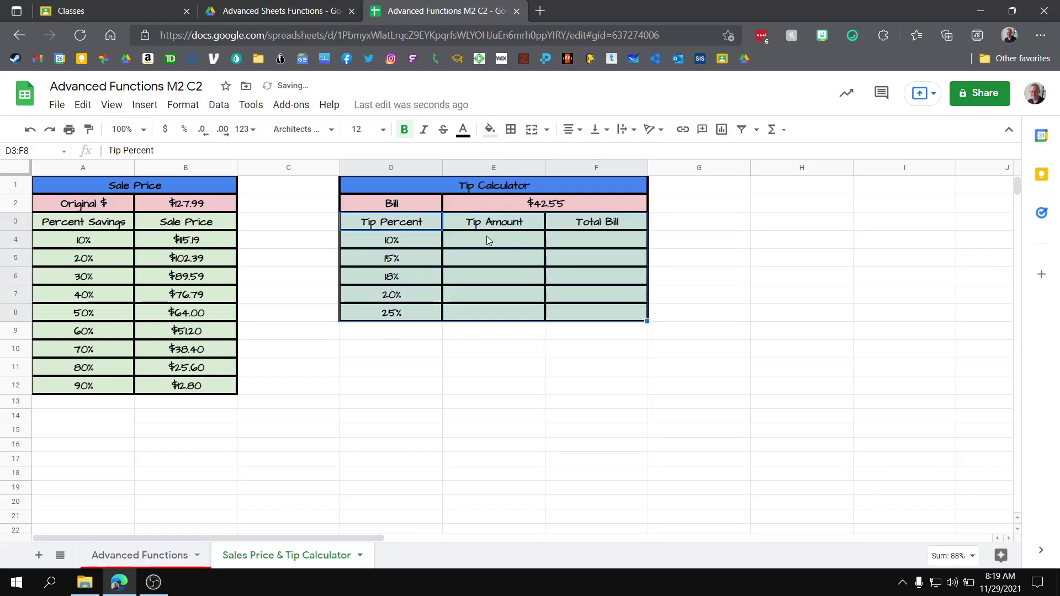
click(485, 236)
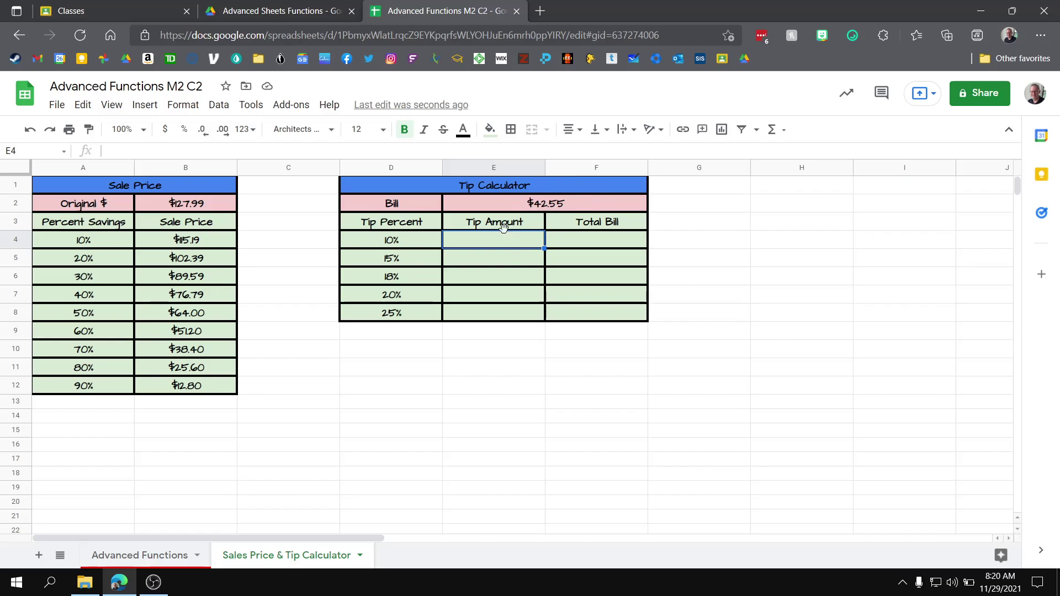
- Enter the first two tip formulas, =E2*10% in E4 and =E2*D5 in E5
text(=)
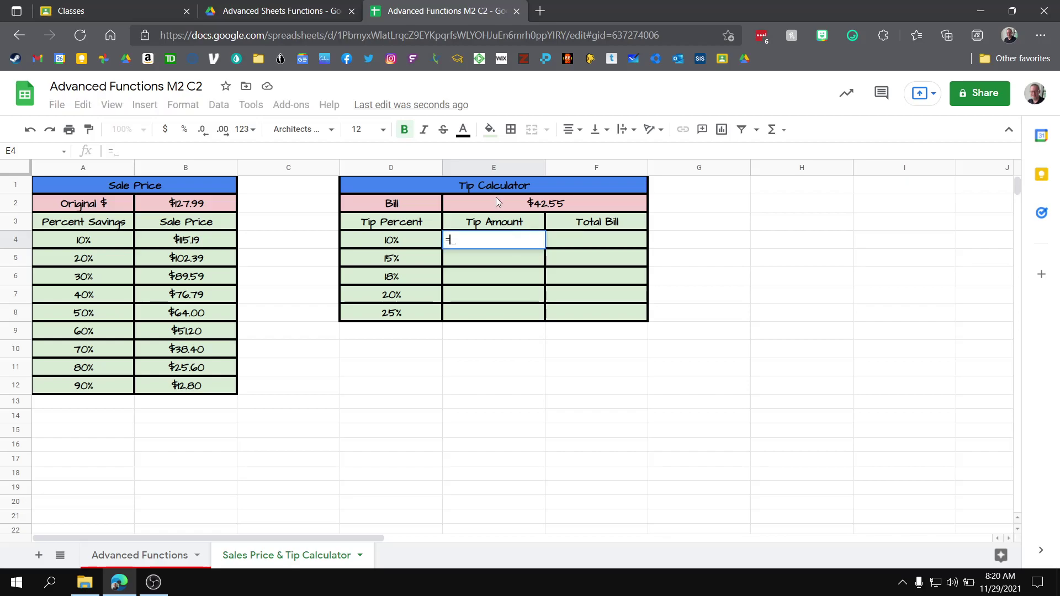
click(516, 208)
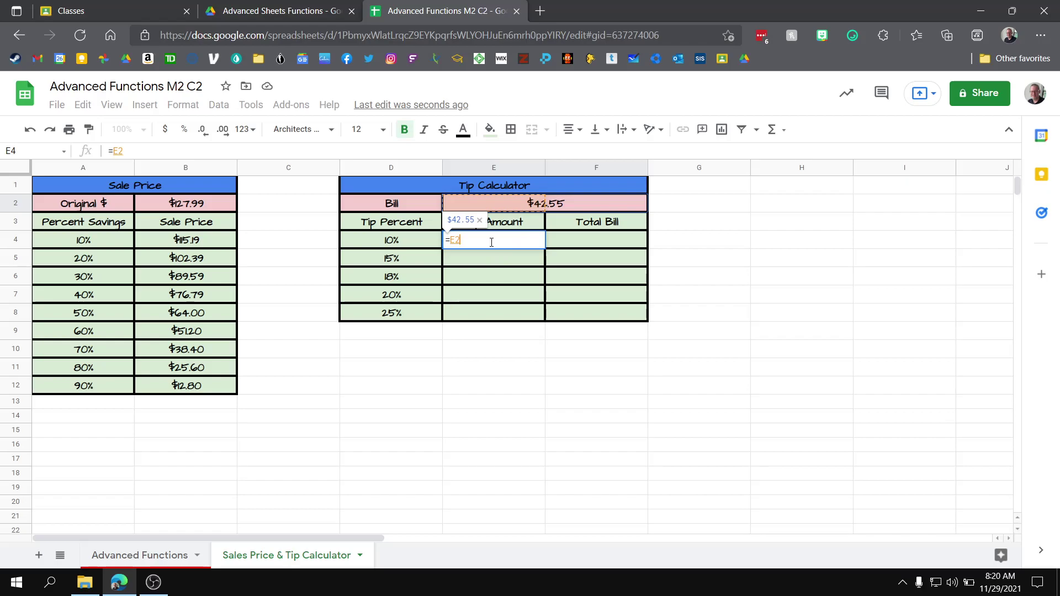
text(*10)
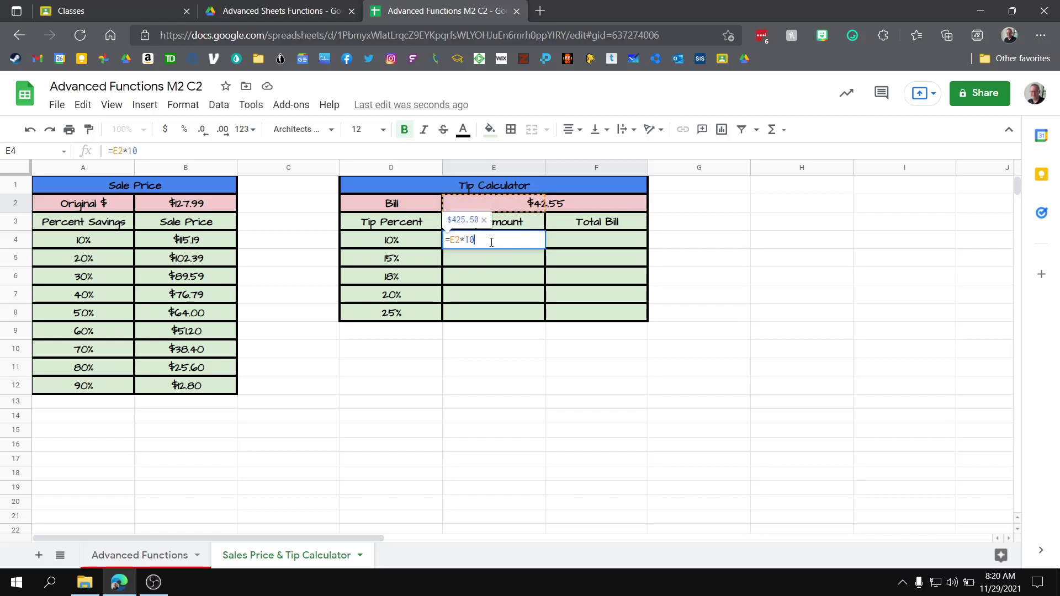
text(%)
key(Return)
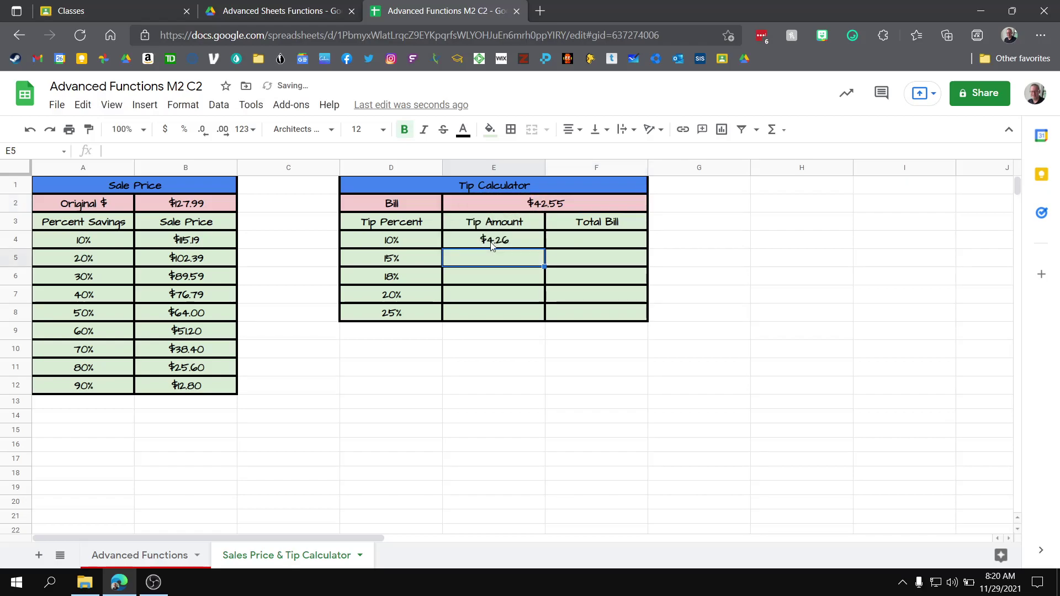
text(=)
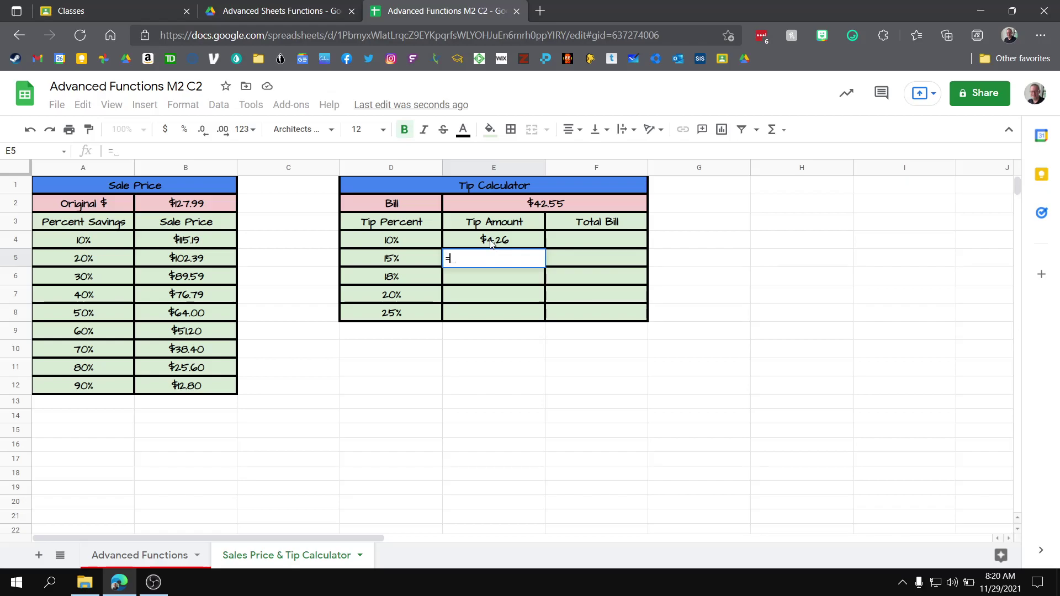
text(e2)
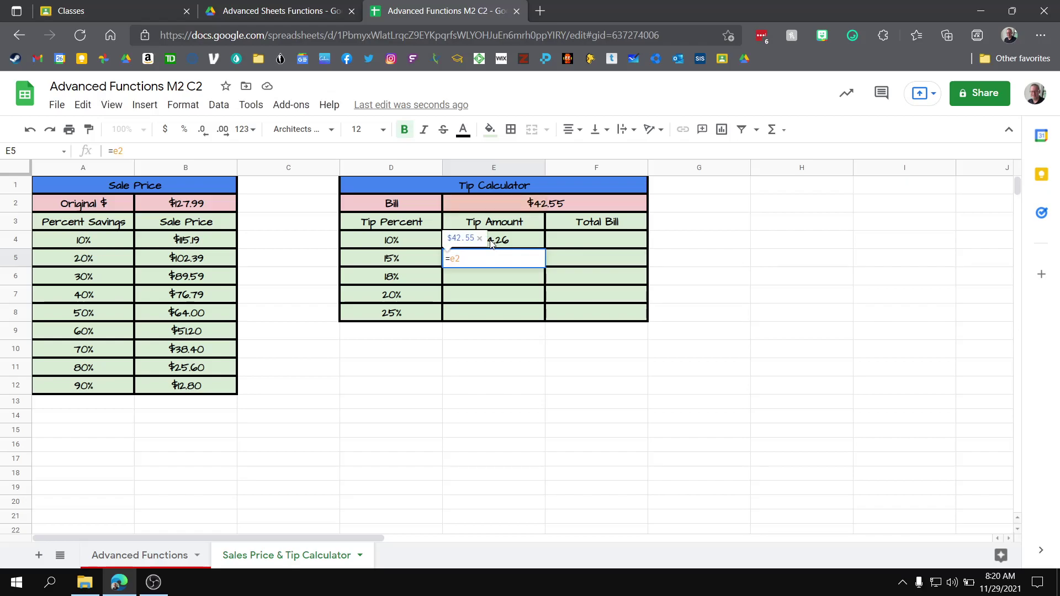
text(*)
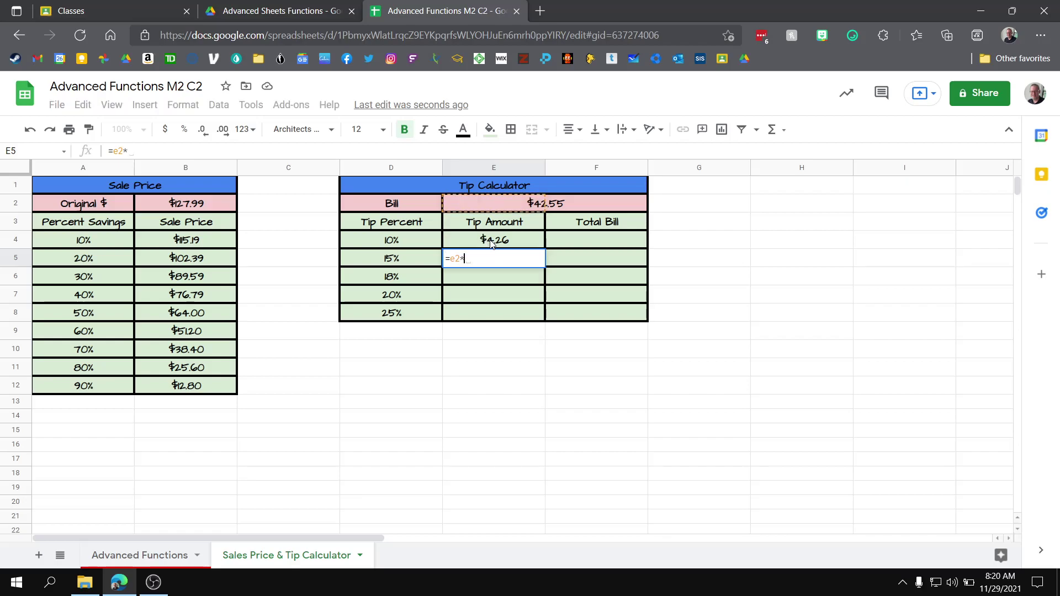
text(d5)
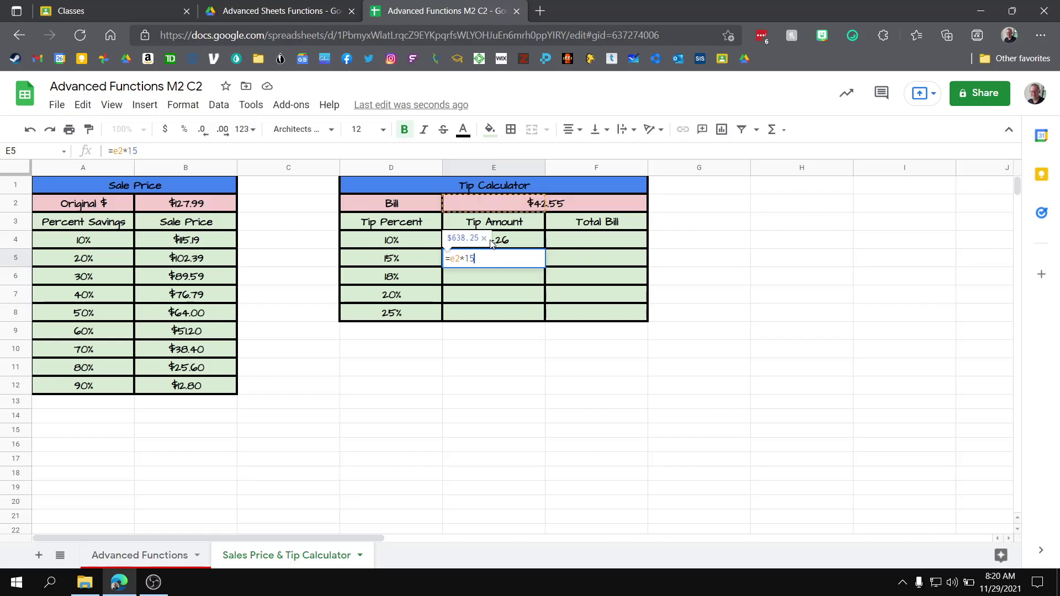
key(Return)
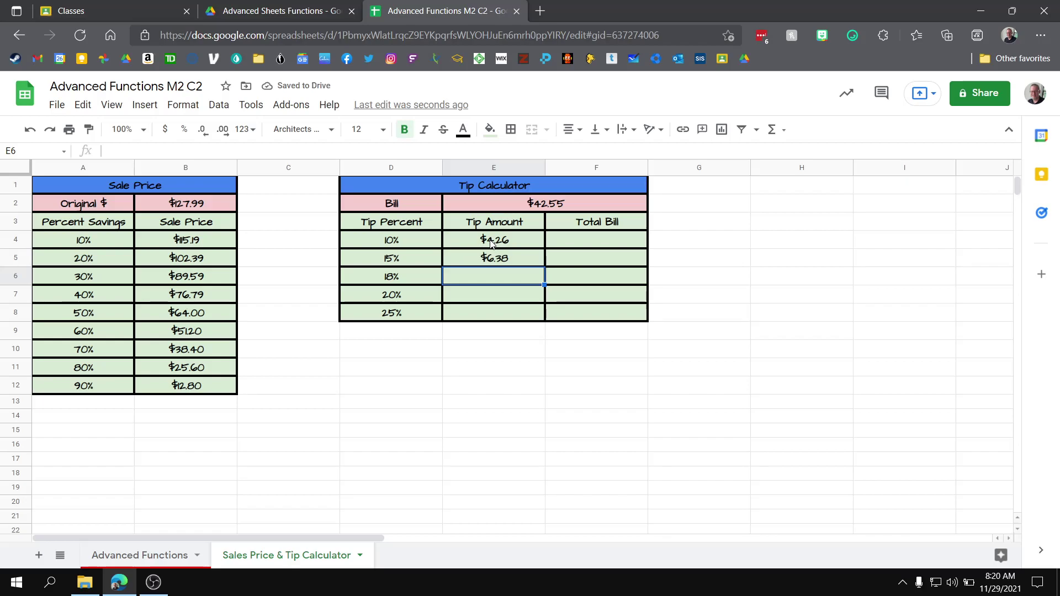
- Enter the tip formulas =E2*18%, =E2*20% and =E2*25% in E6:E8
text(=e2)
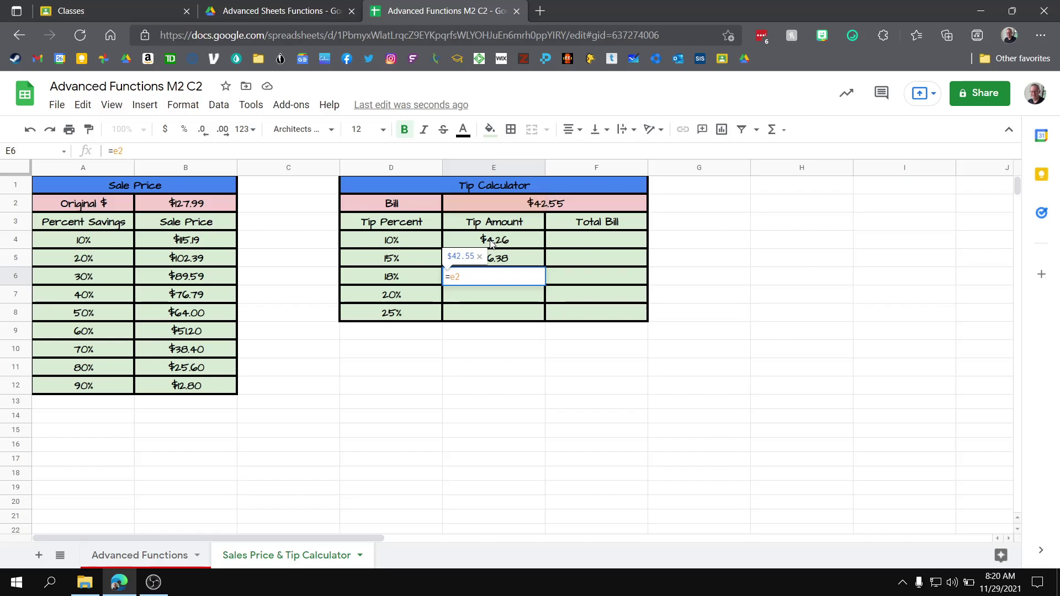
text(*18%)
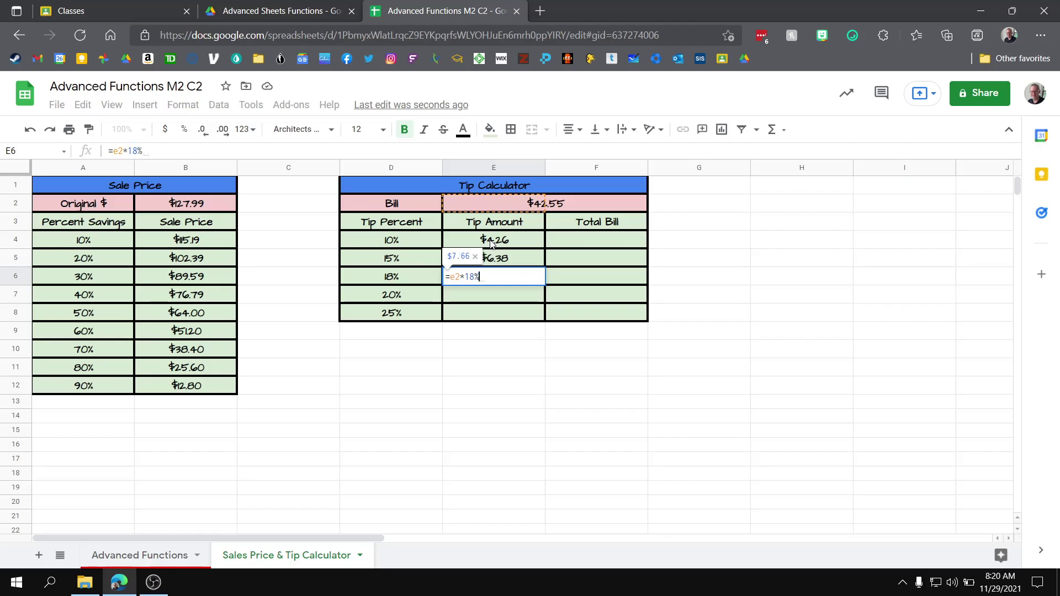
key(Return)
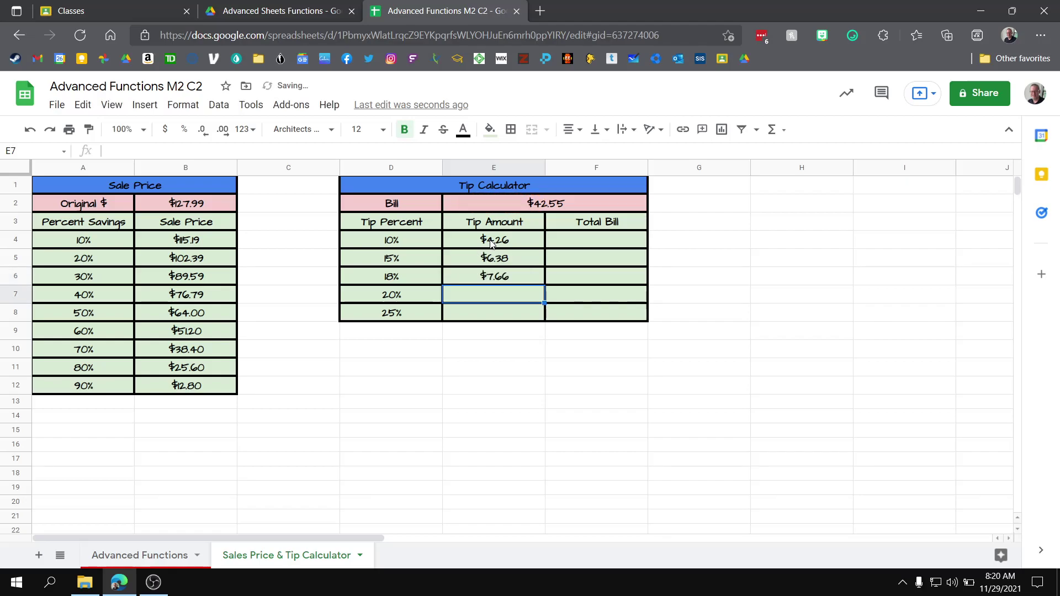
text(=e2)
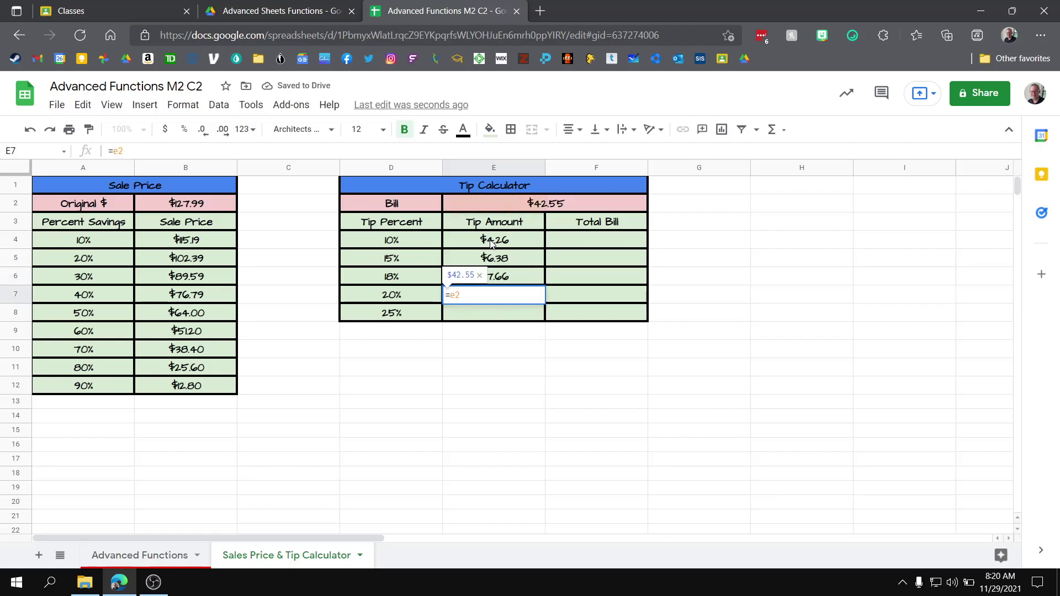
text(*)
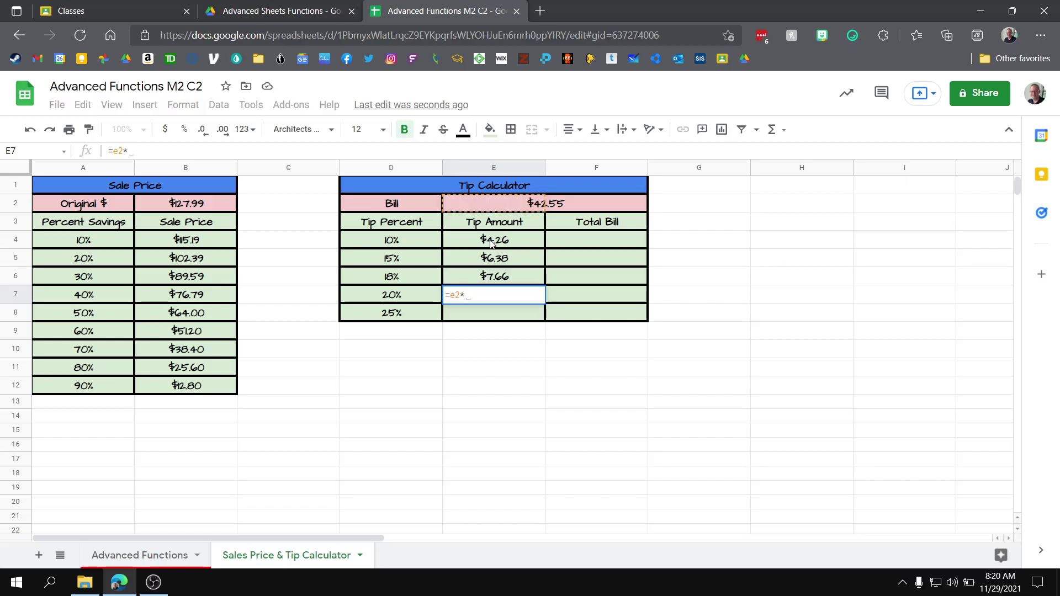
text(20)
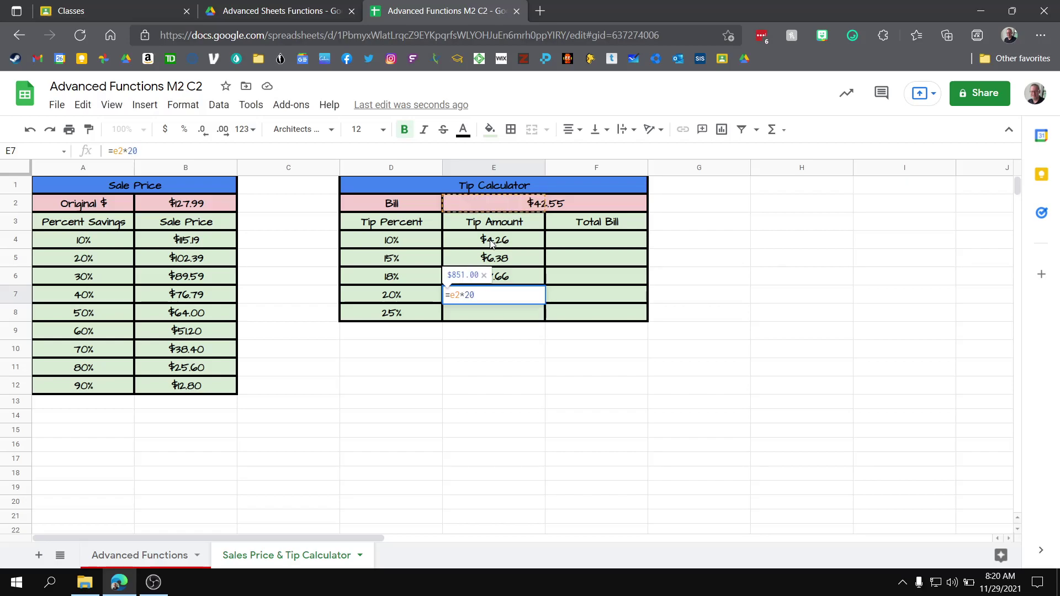
text(%)
key(Return)
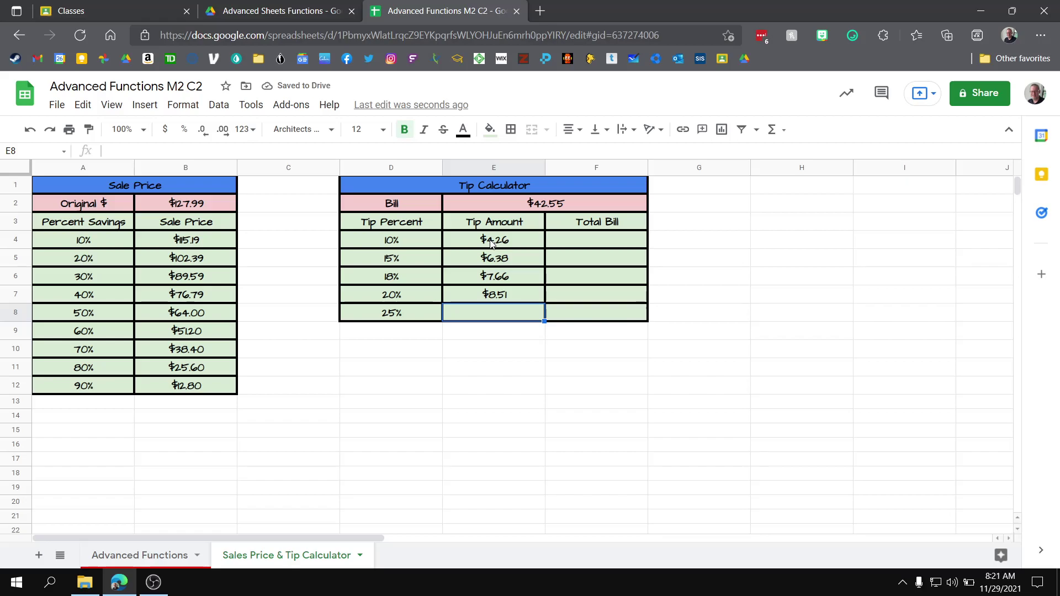
text(=e2*)
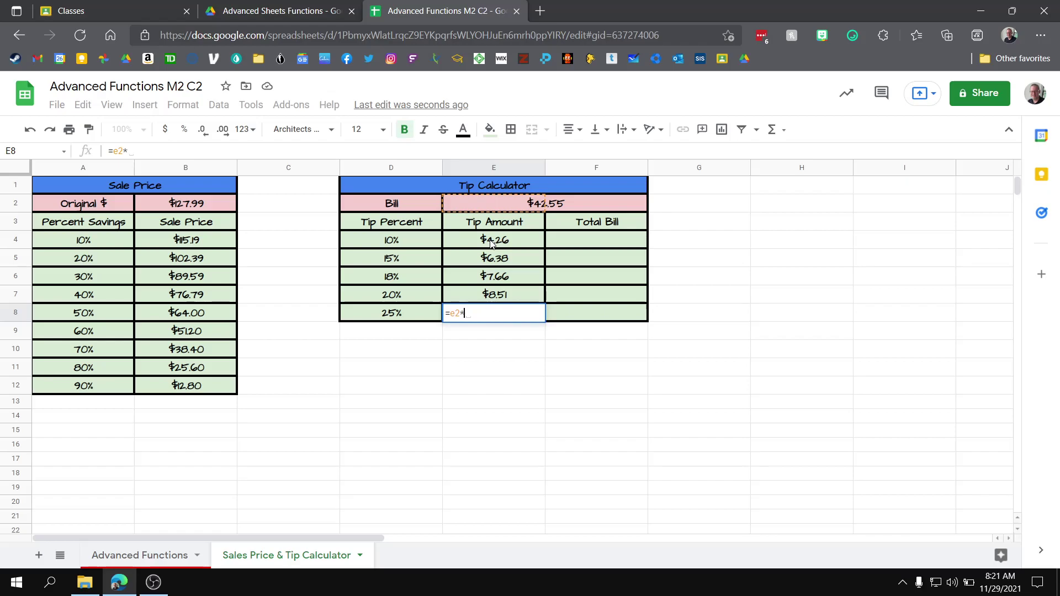
text(25%)
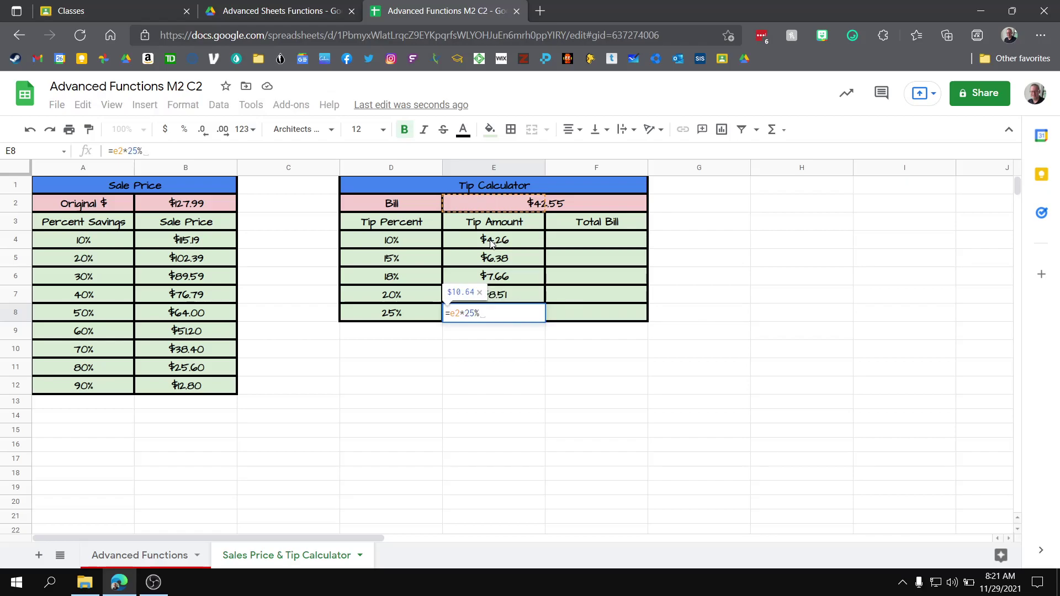
key(Return)
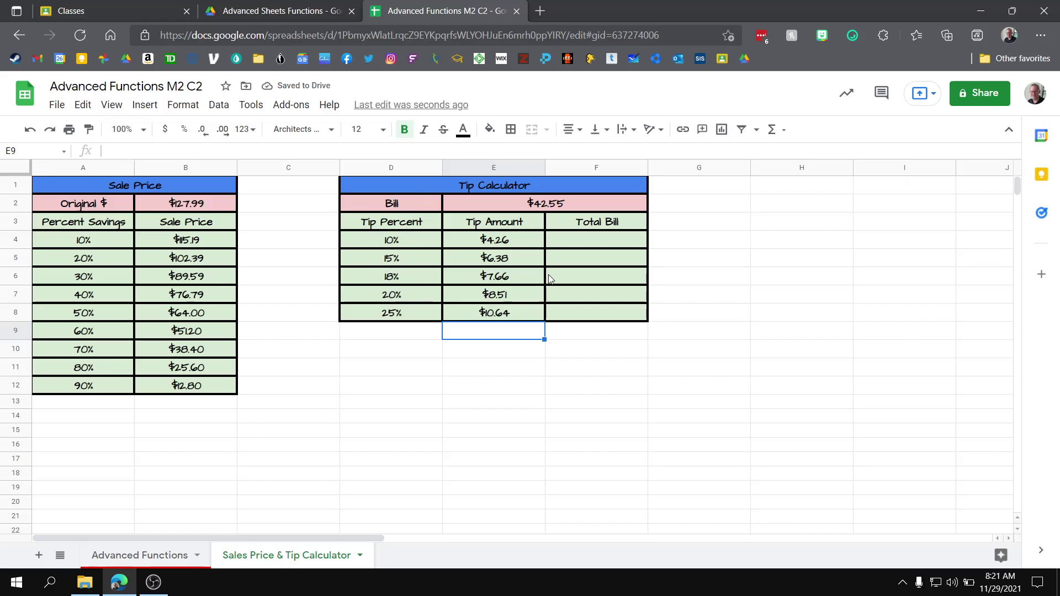
click(601, 245)
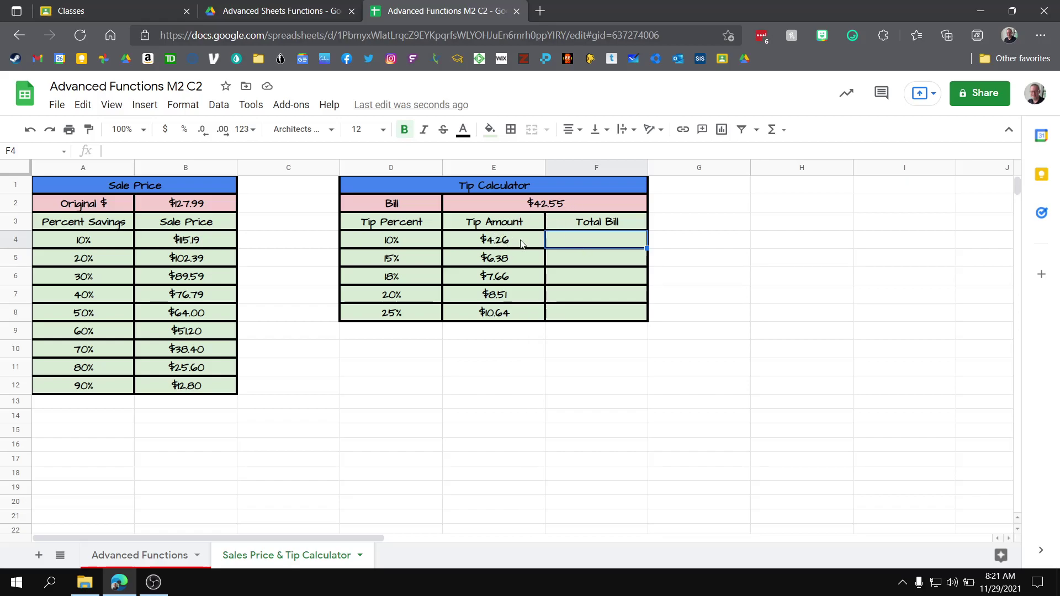
- Enter bill-plus-tip formulas in F4:F6, giving totals $46.81, $48.93 and $50.21
text(=)
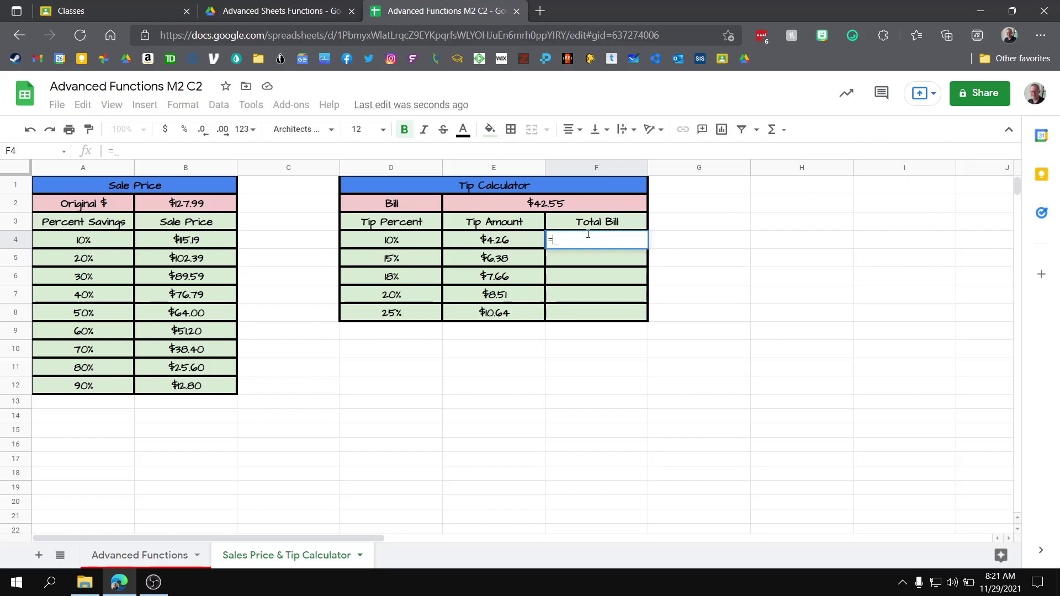
click(558, 209)
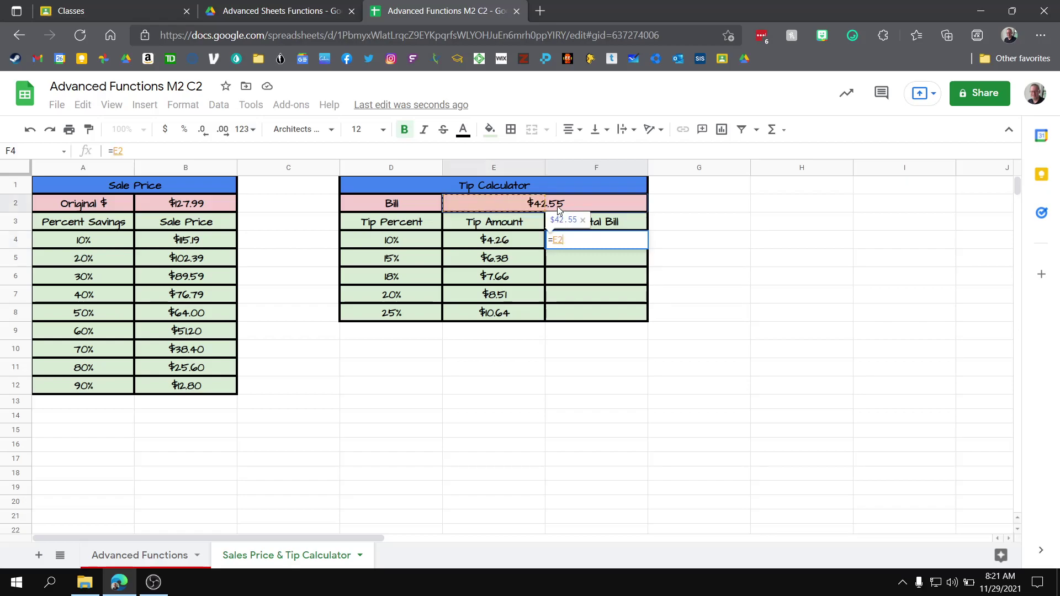
text(+)
click(500, 246)
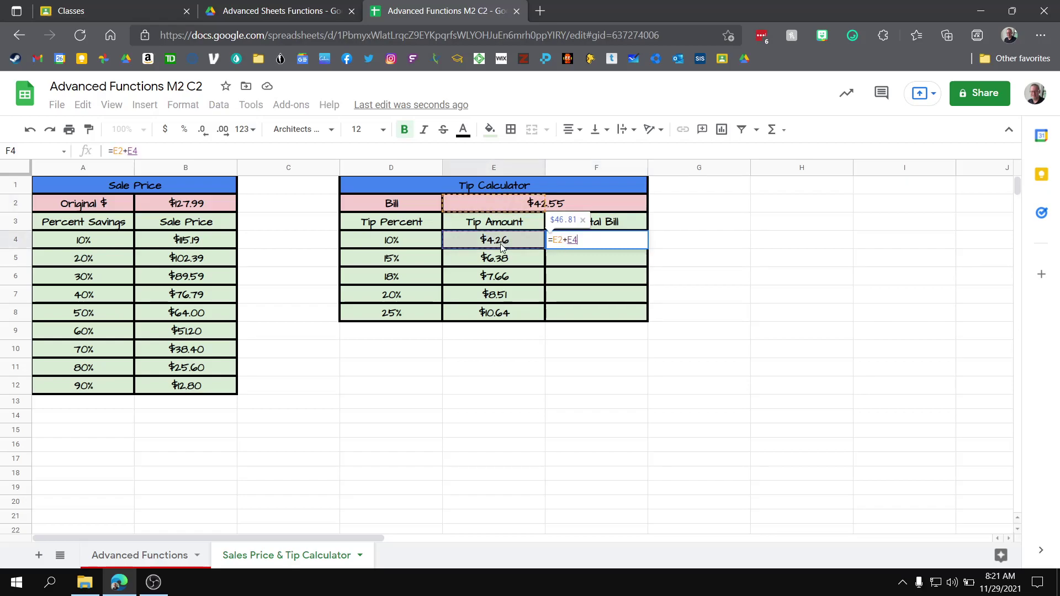
key(Return)
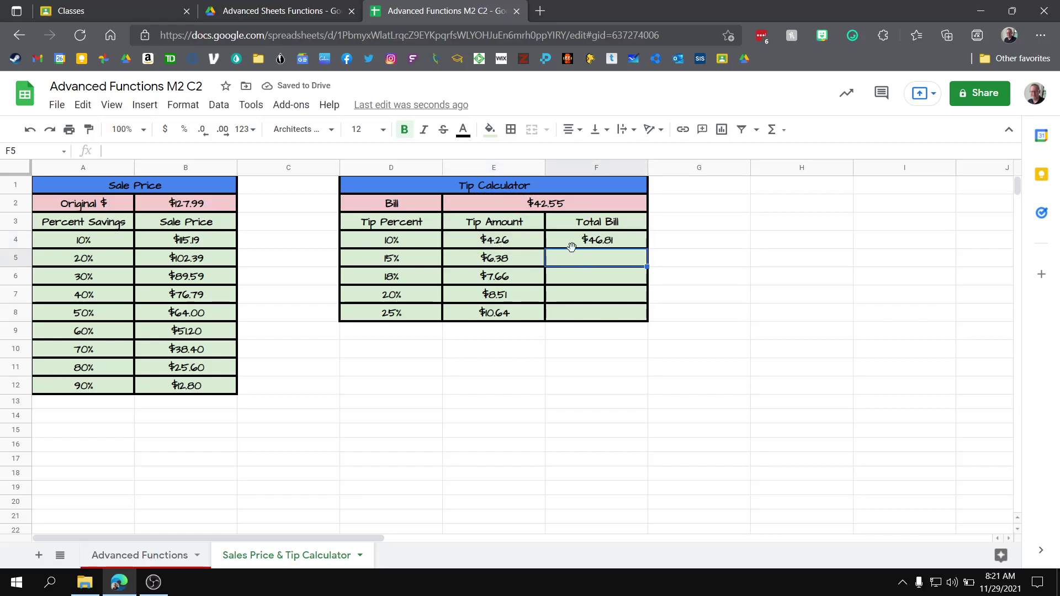
text(=)
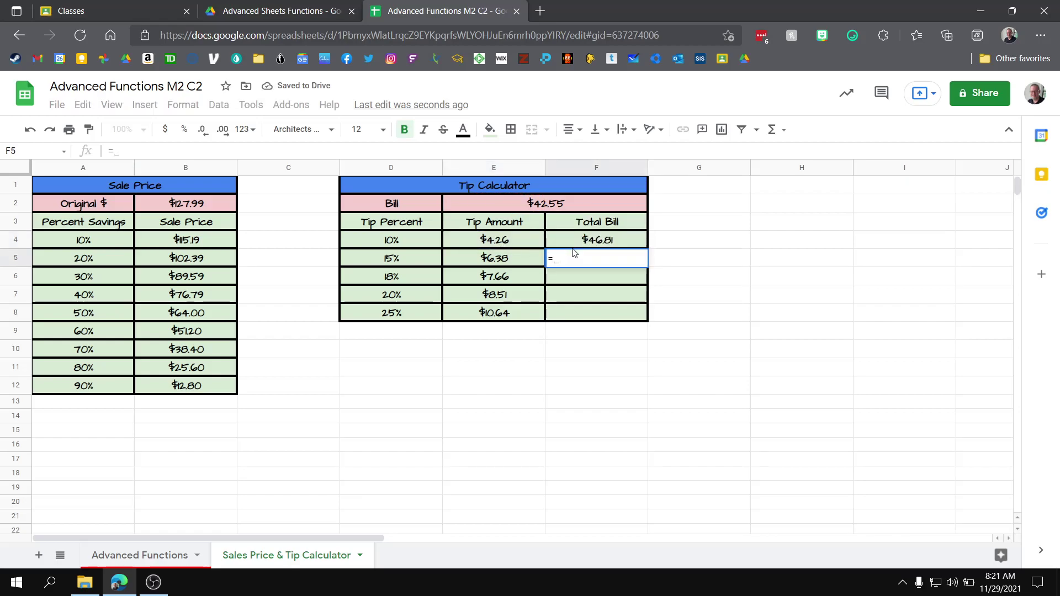
click(556, 211)
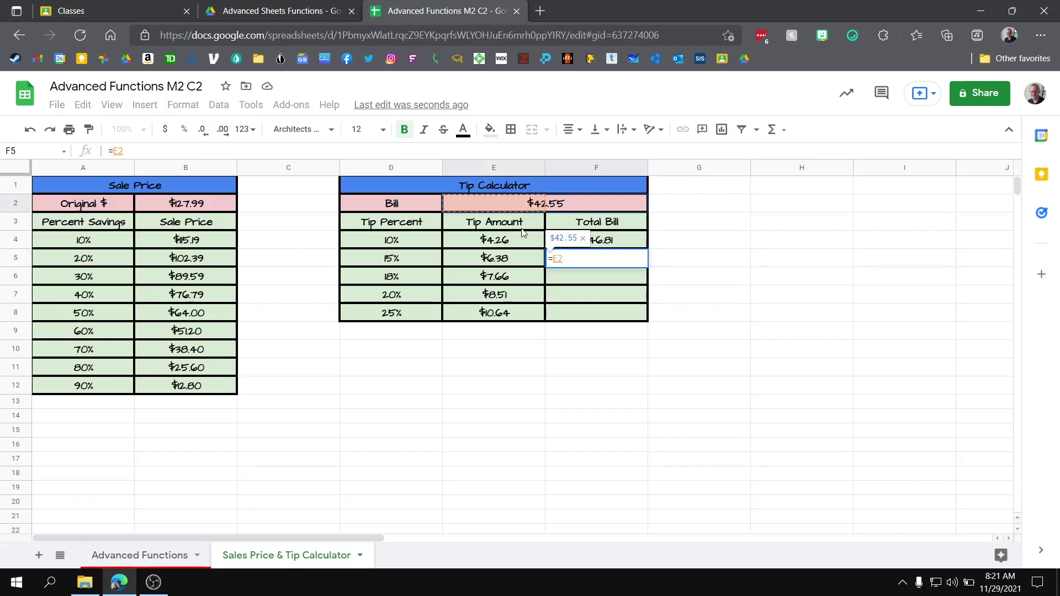
text(+)
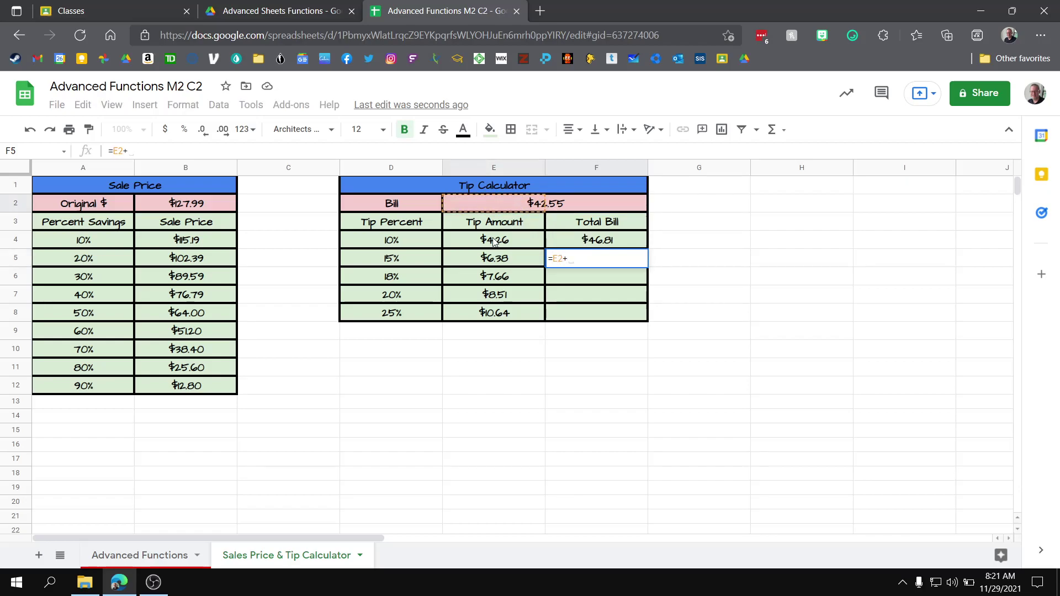
click(493, 260)
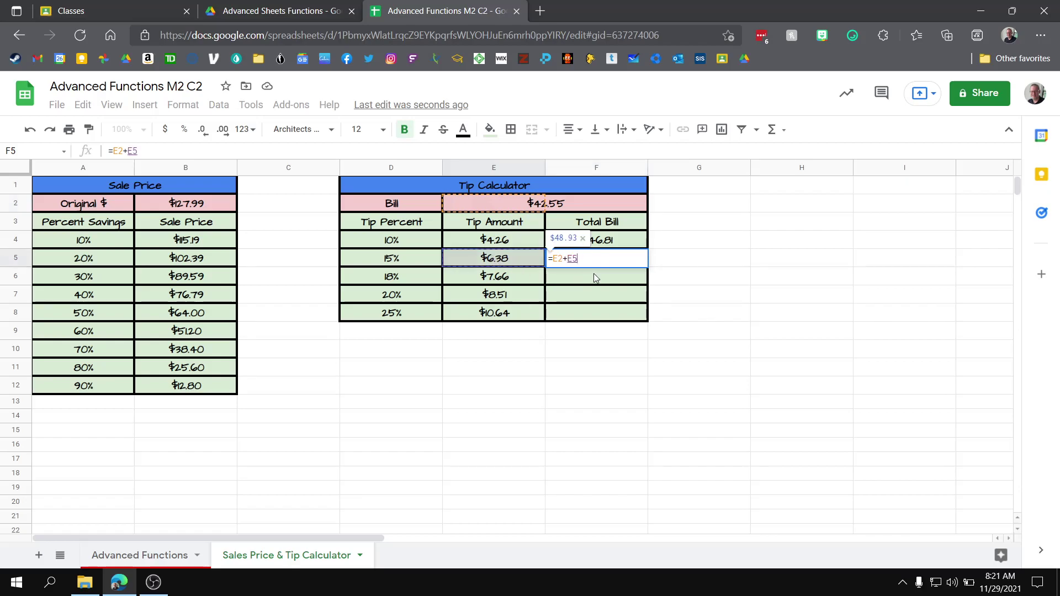
key(Return)
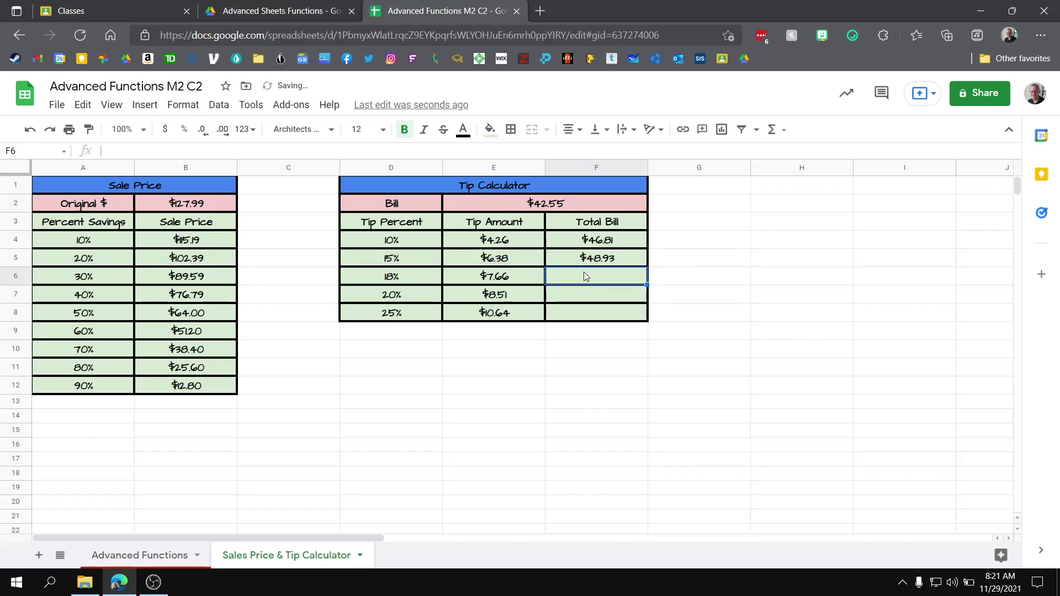
text(=)
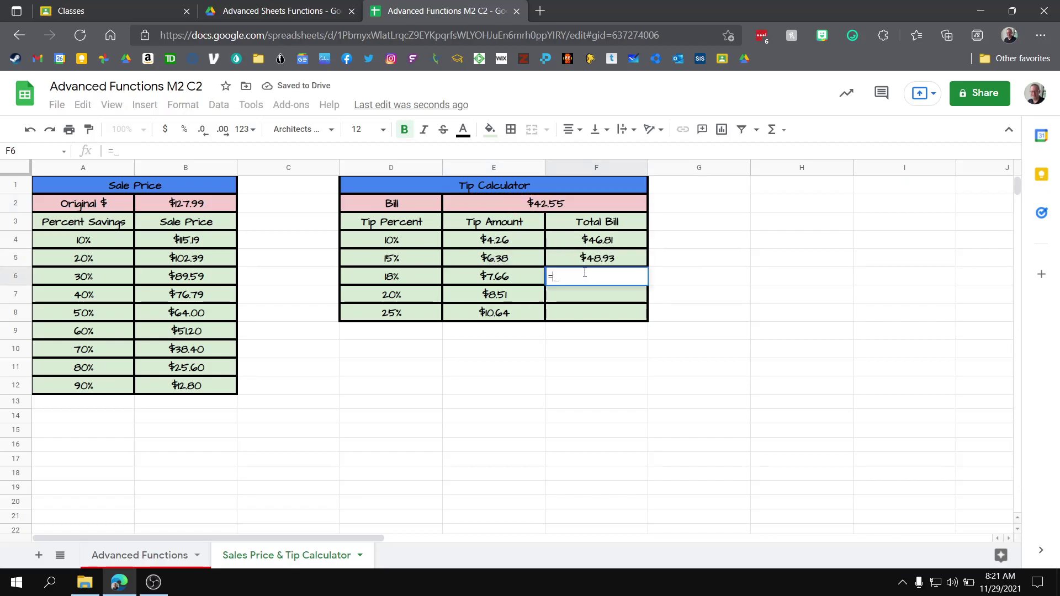
click(548, 205)
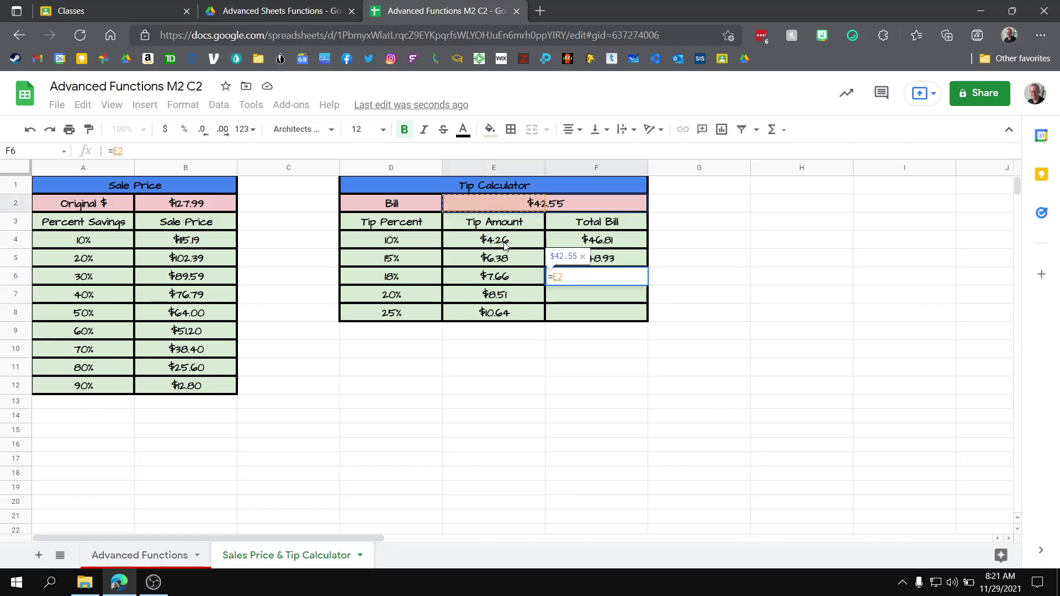
text(+)
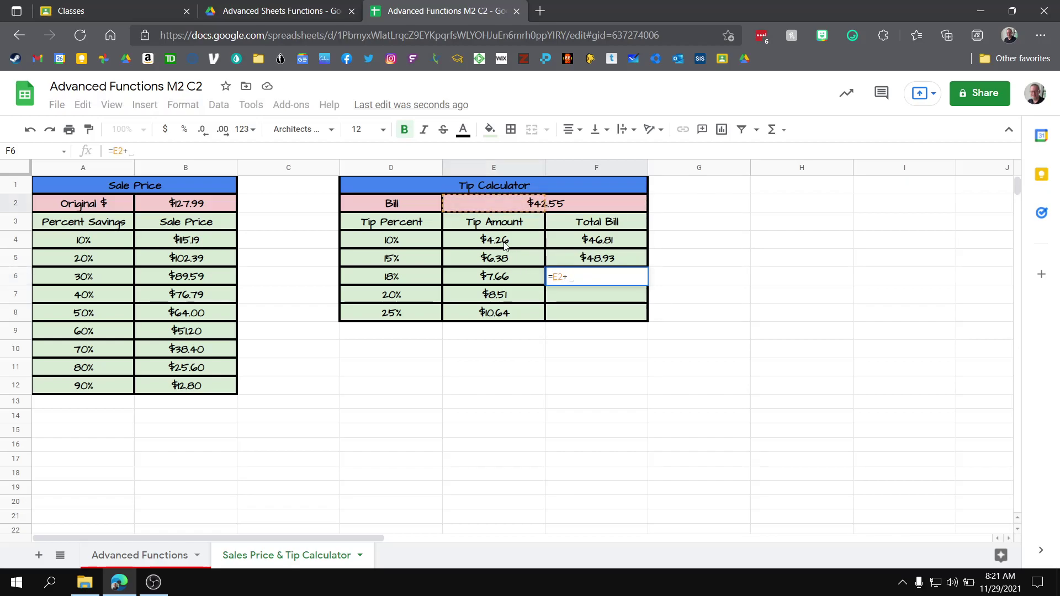
click(499, 278)
key(Return)
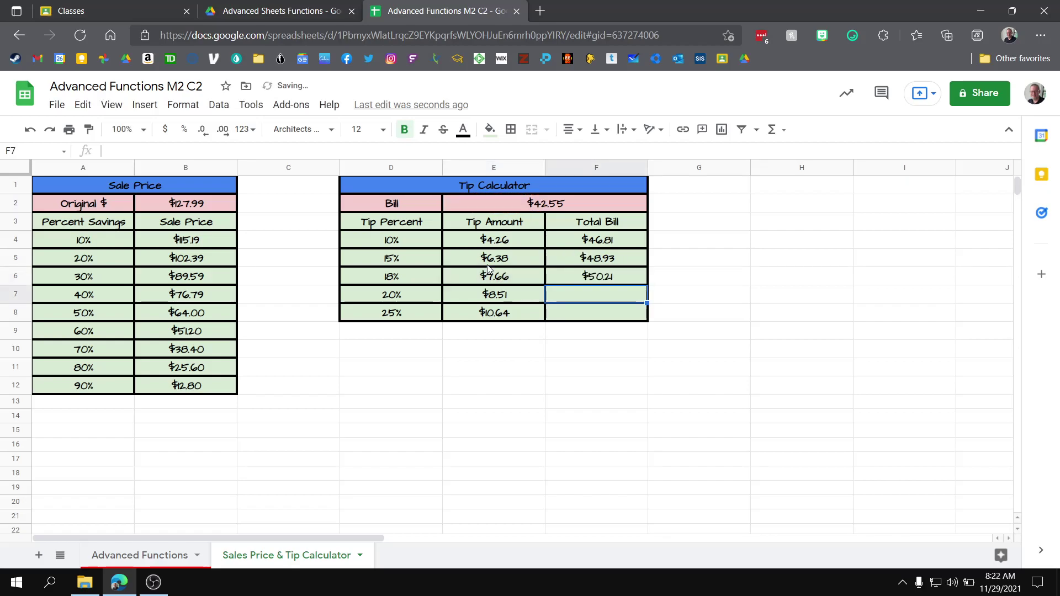
- Enter bill-plus-tip formulas in F7:F8, giving totals $51.06 and $53.19
text(=)
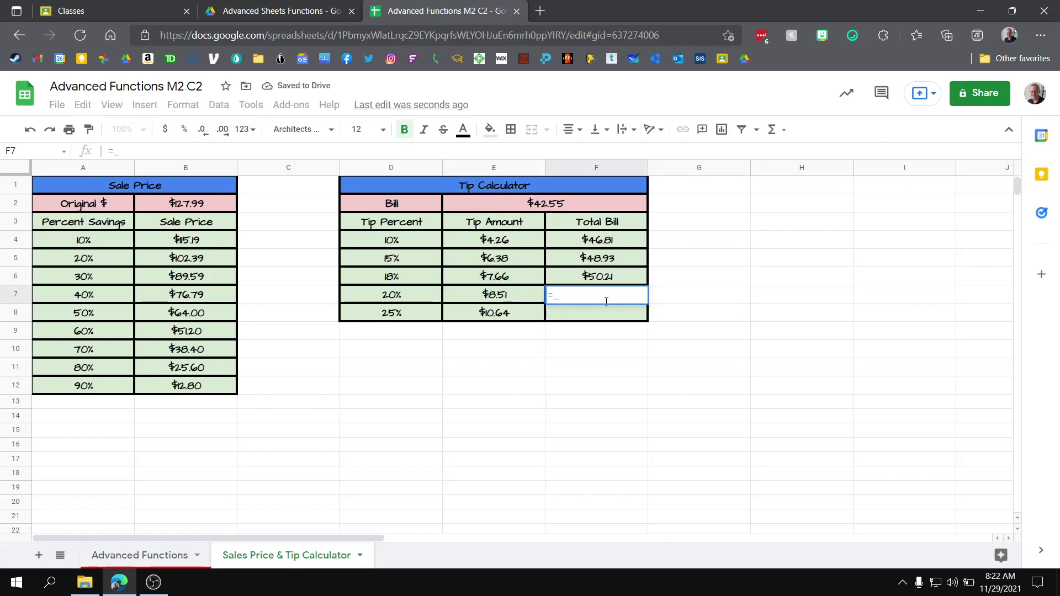
click(546, 204)
text(++)
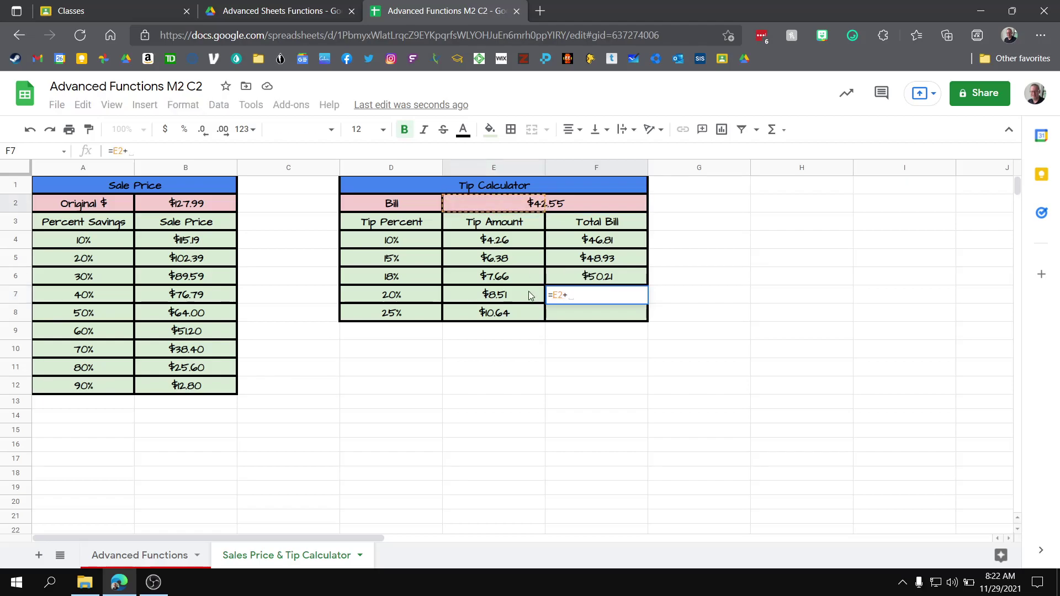
click(506, 297)
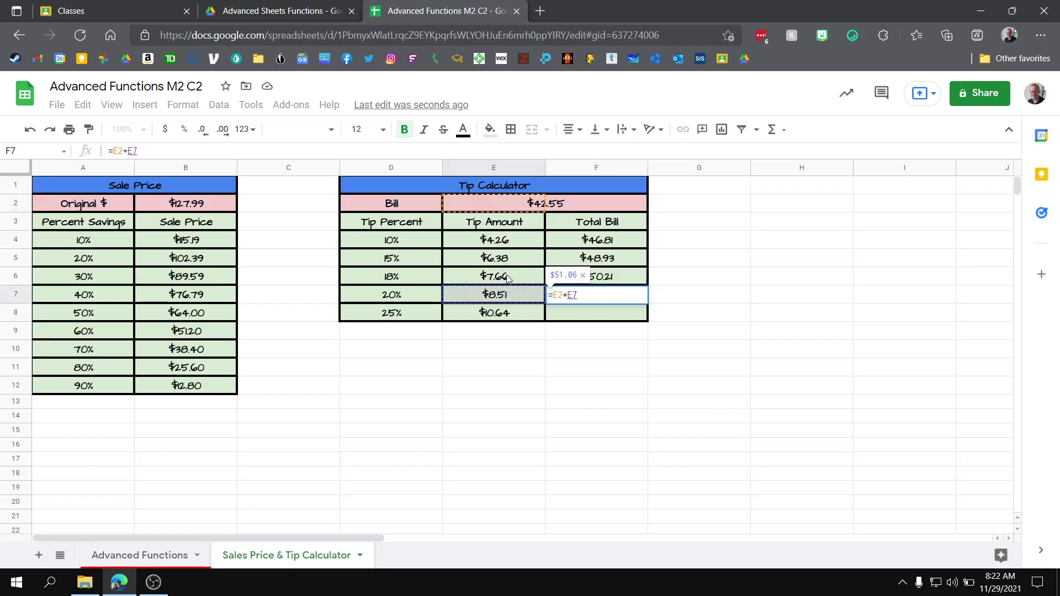
key(Return)
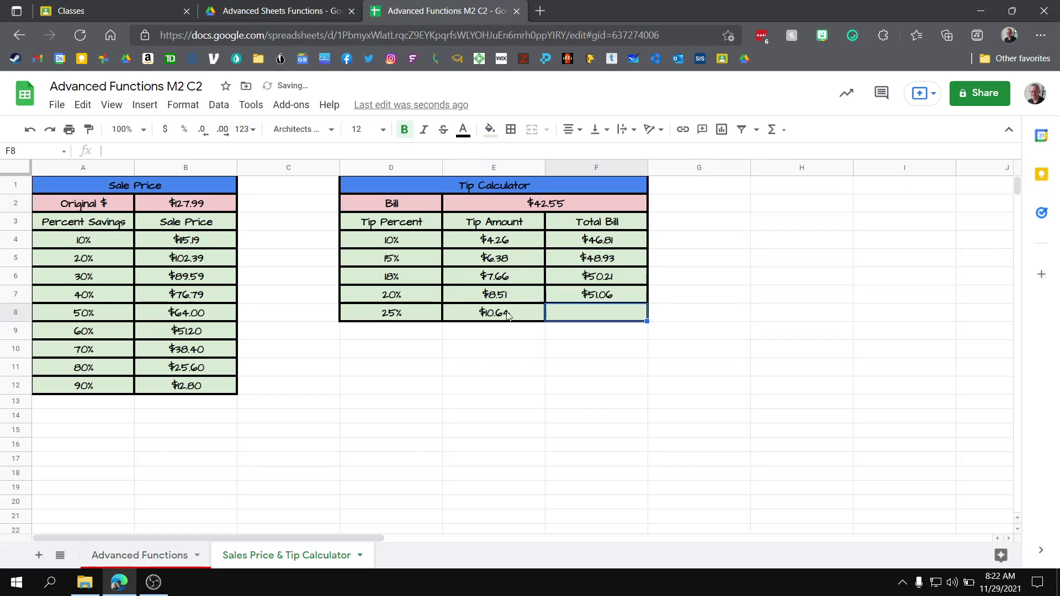
text(=)
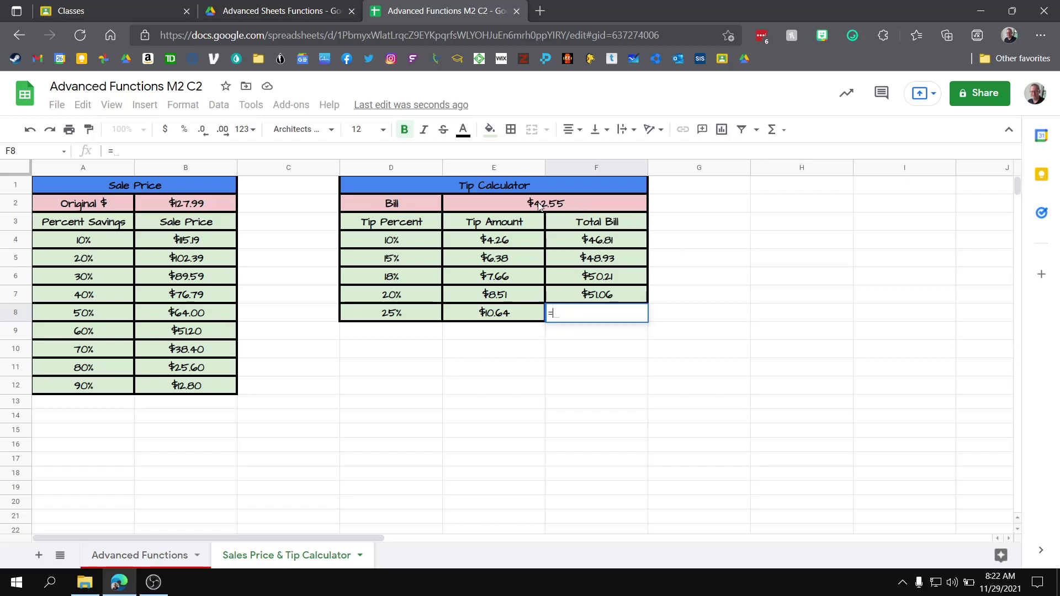
click(538, 204)
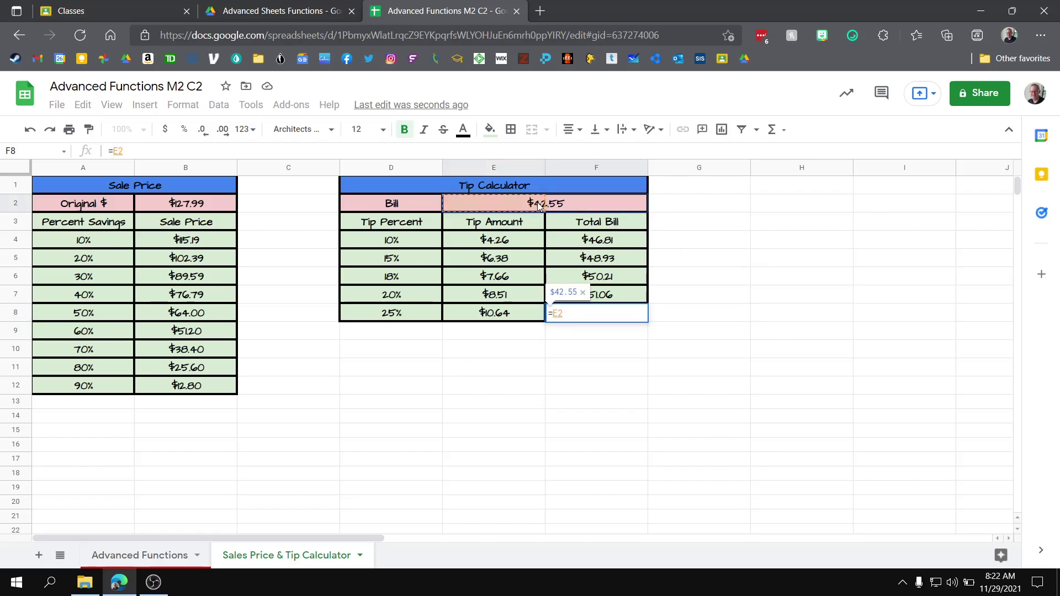
text(+)
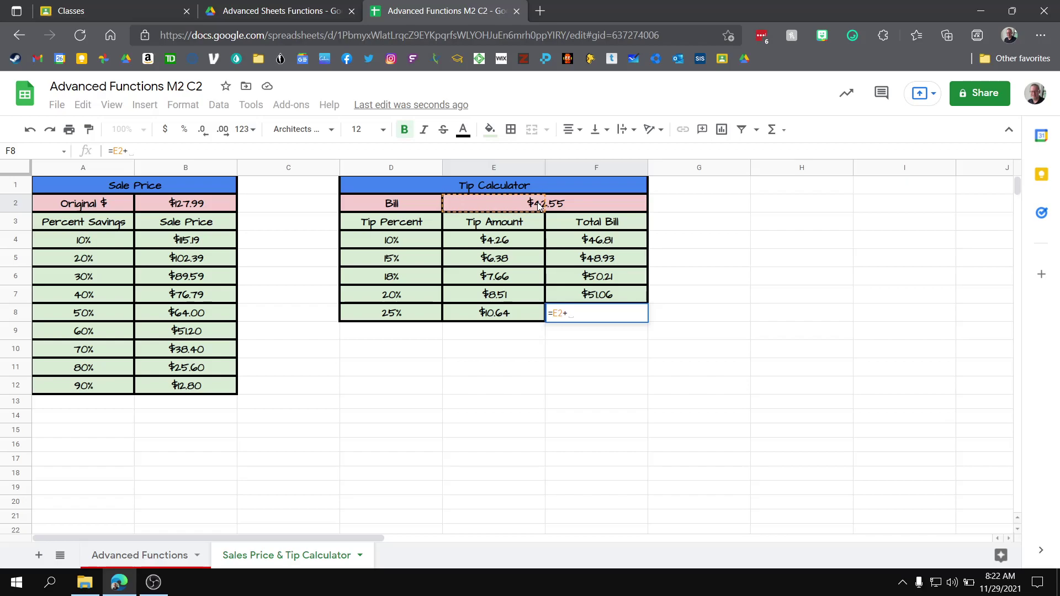
click(511, 315)
key(Return)
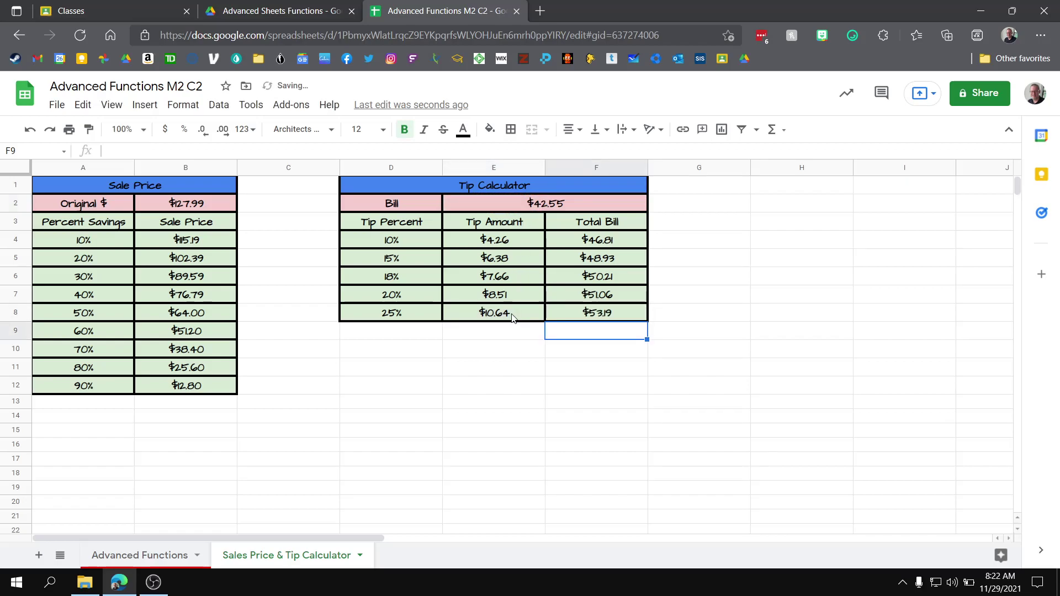
click(465, 410)
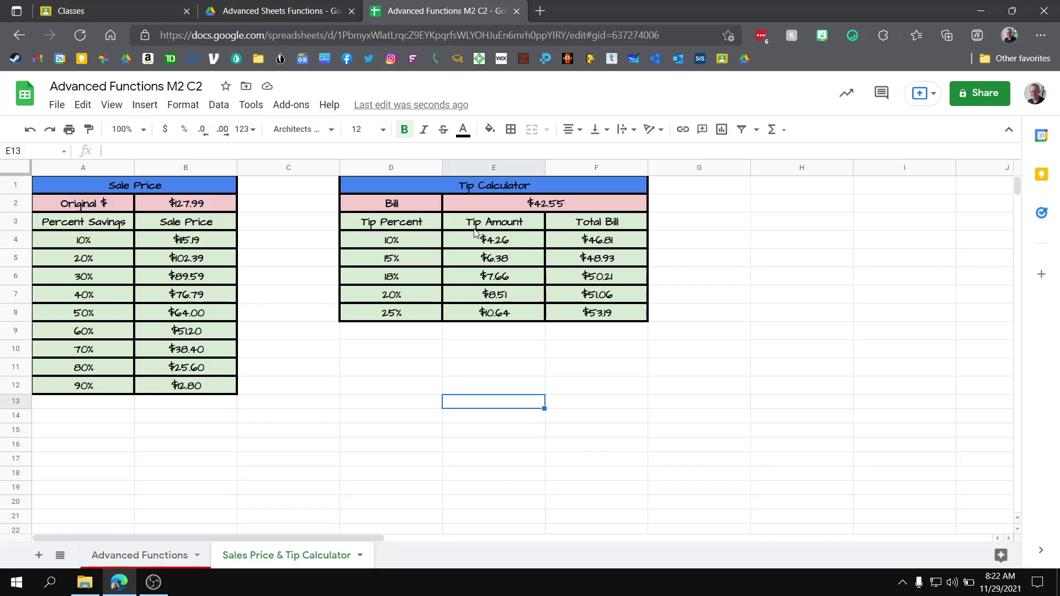
click(506, 275)
click(500, 288)
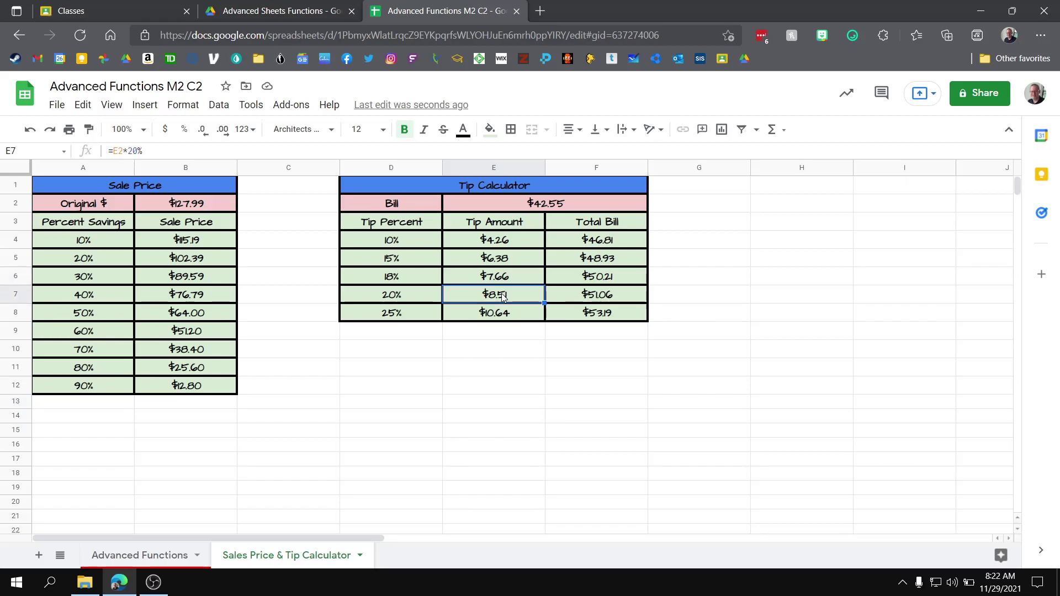
click(596, 296)
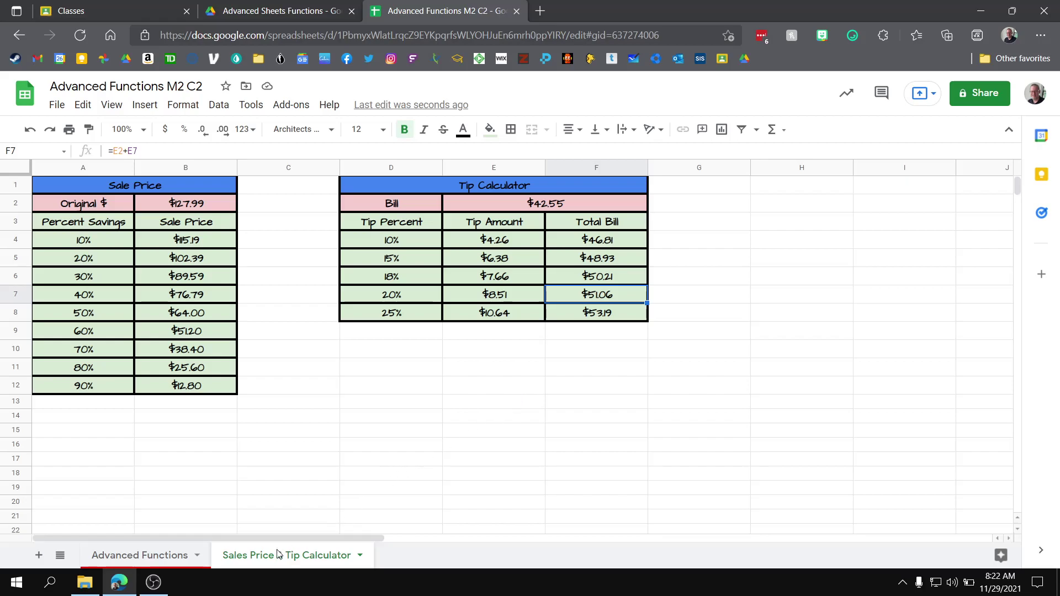
mouse_move(153, 589)
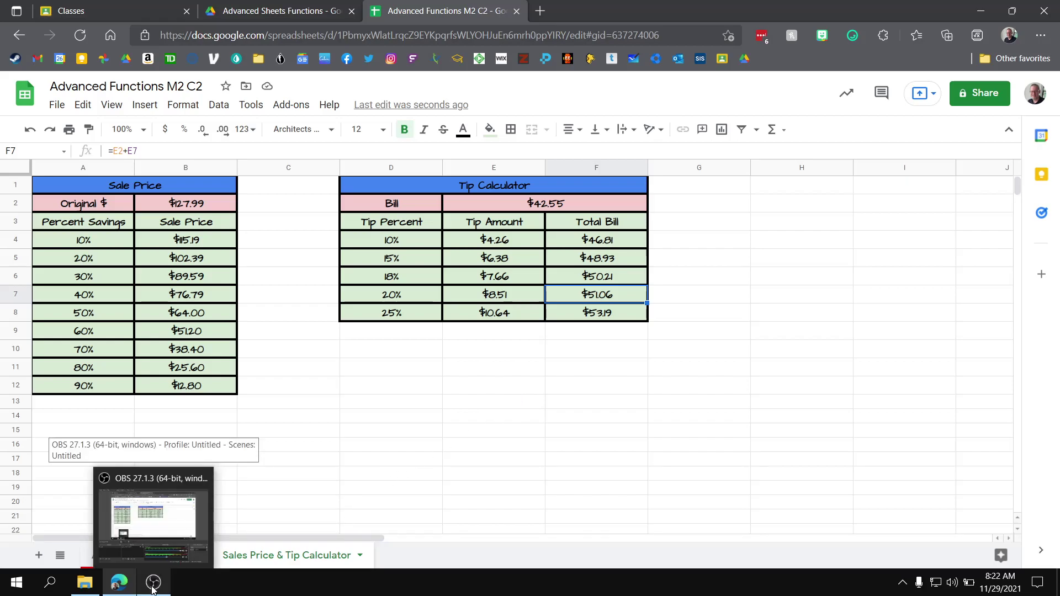